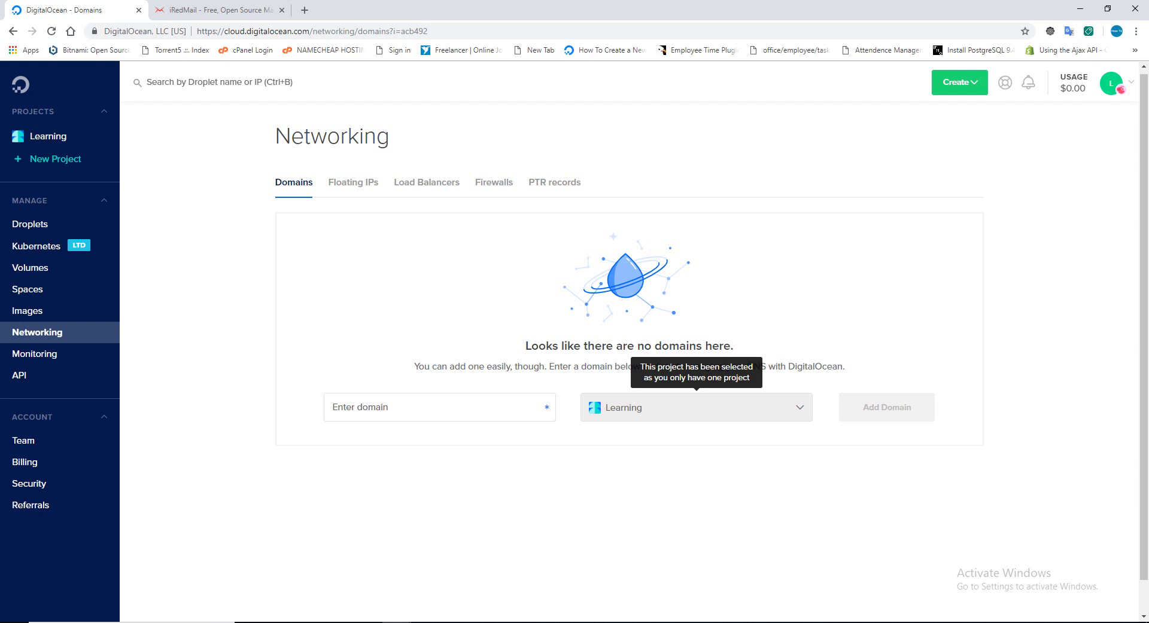
Start a new droplet from DigitalOcean's Create menu.
click(970, 84)
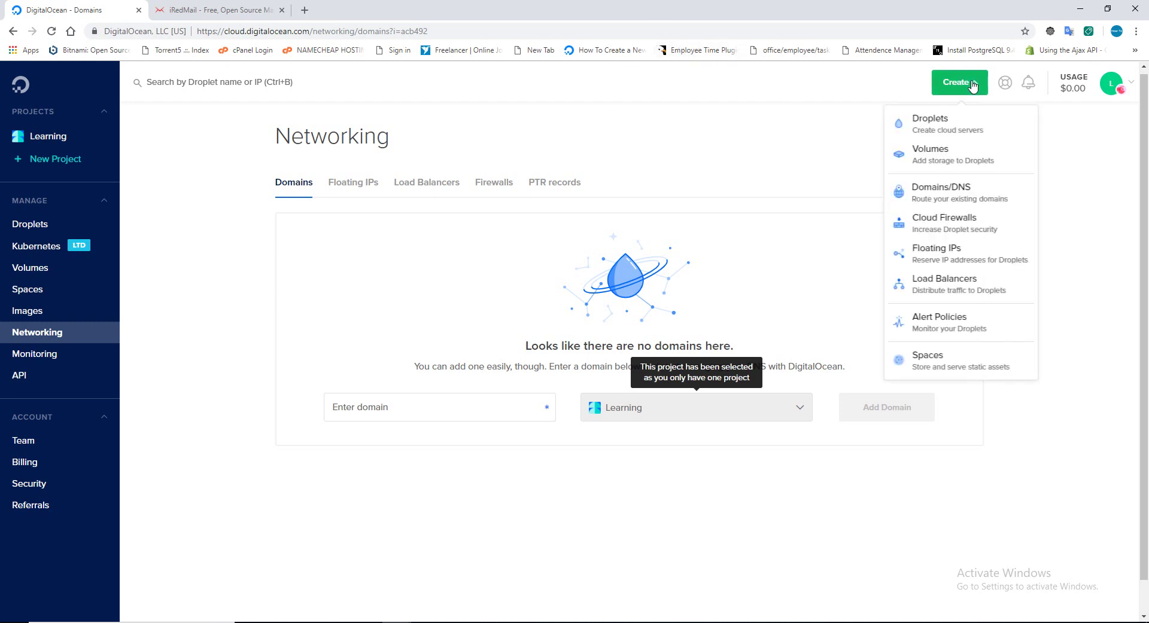
click(951, 131)
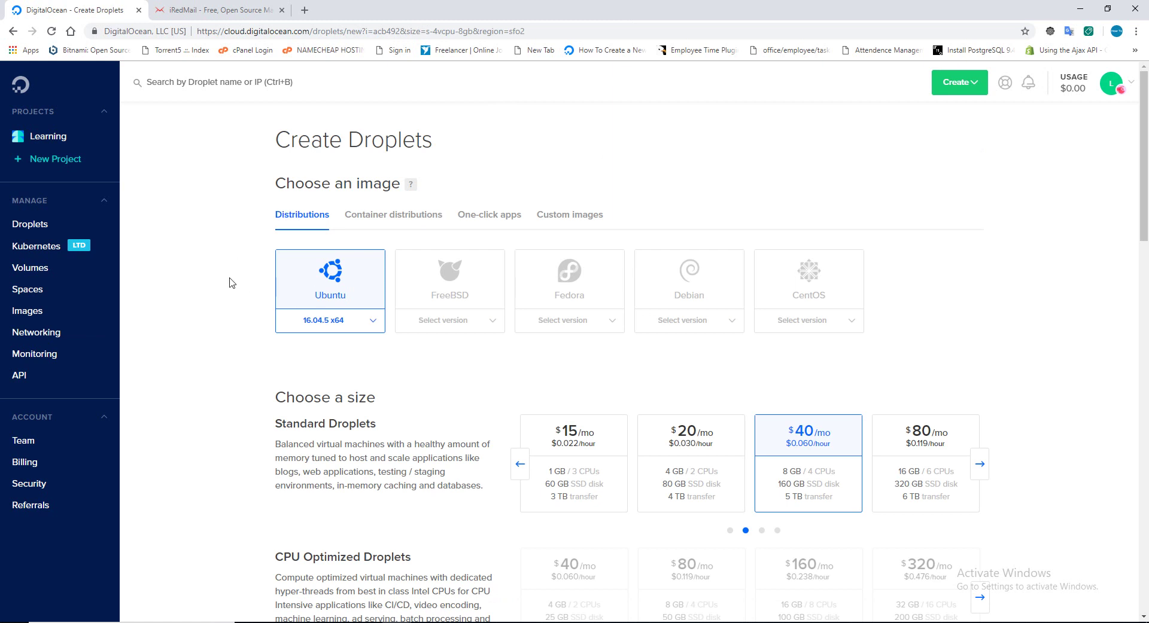
Choose Ubuntu 18.04 x64 as the droplet image and shift the size list toward the cheaper plans.
click(374, 323)
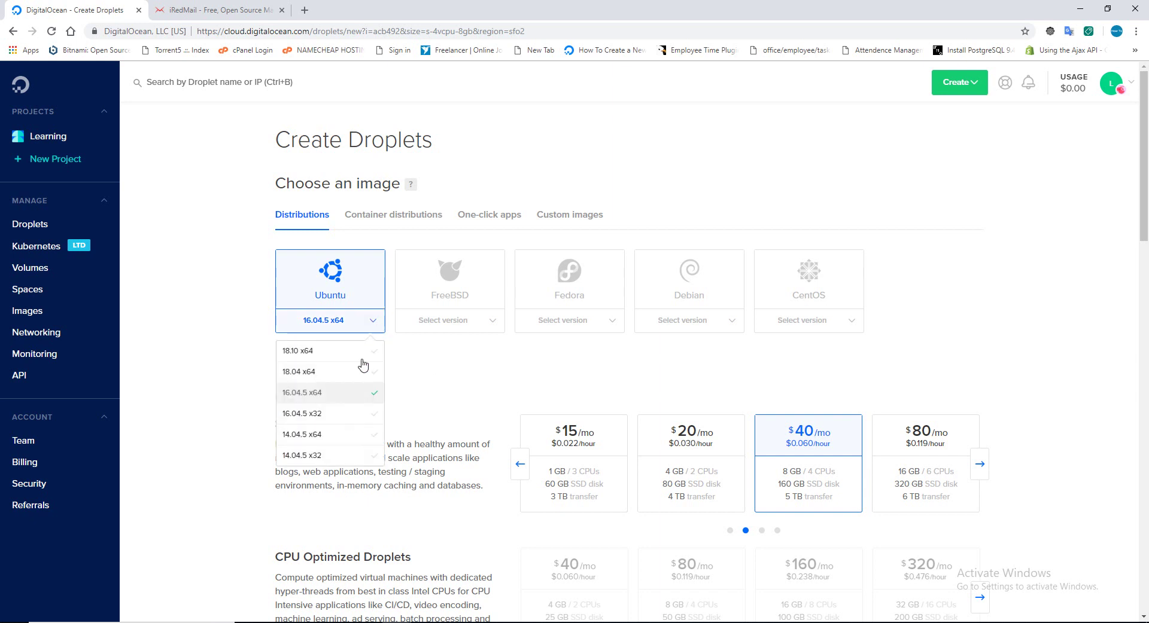
click(220, 299)
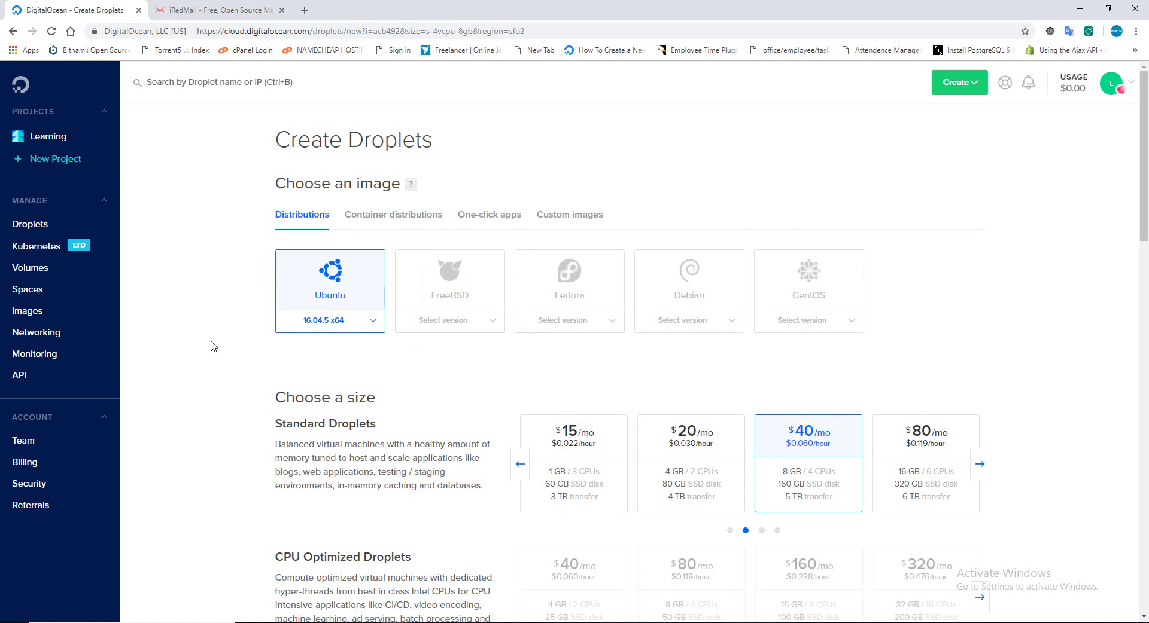
click(374, 327)
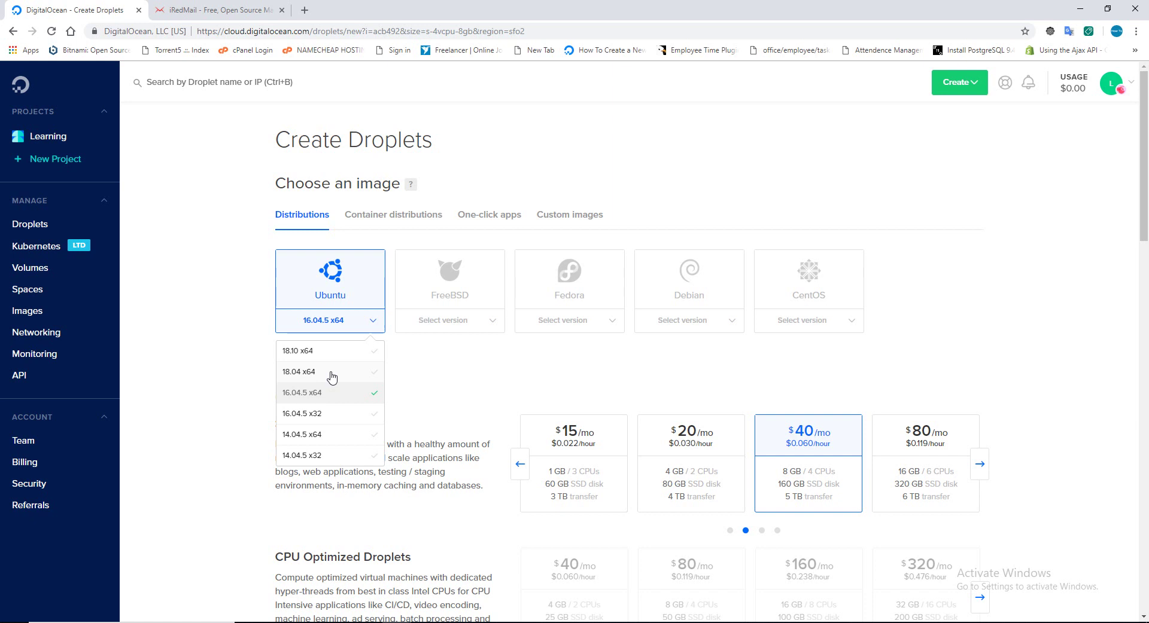
click(332, 372)
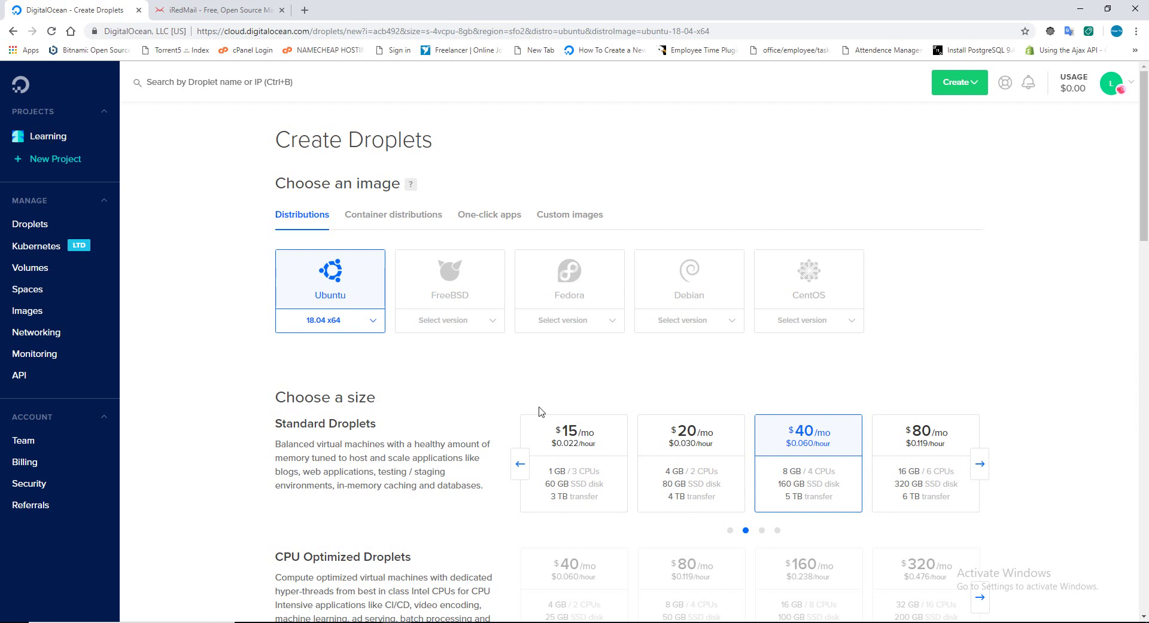
click(520, 463)
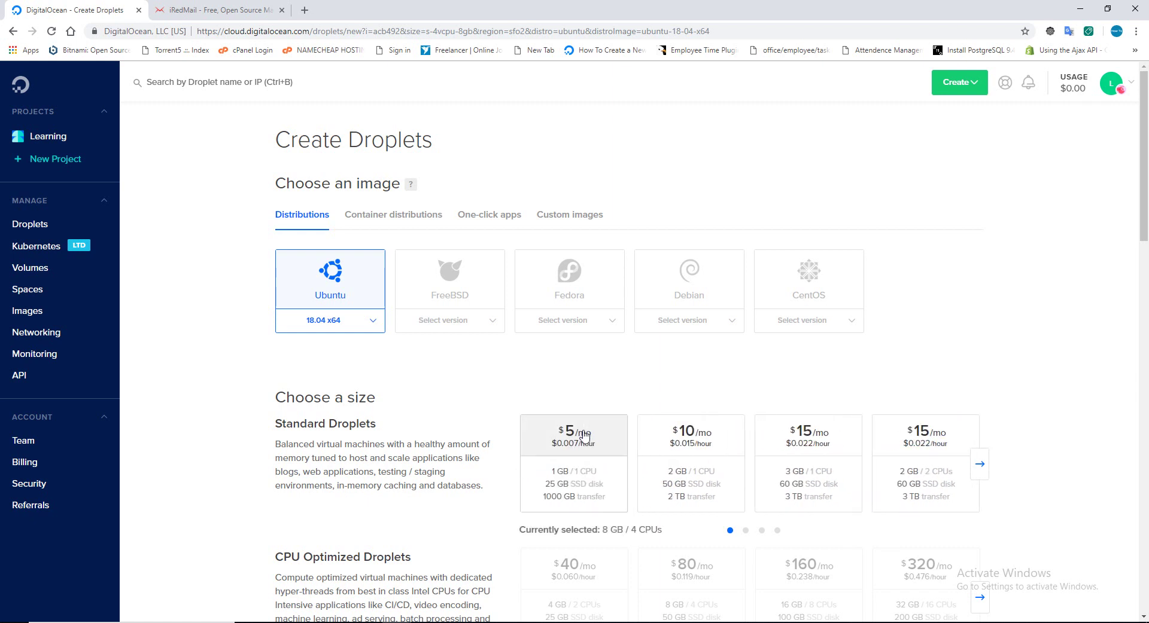
Pick the $5/mo 1 GB / 1 CPU size and read down past backups to the region section.
click(584, 435)
scroll(578, 411, down, 6)
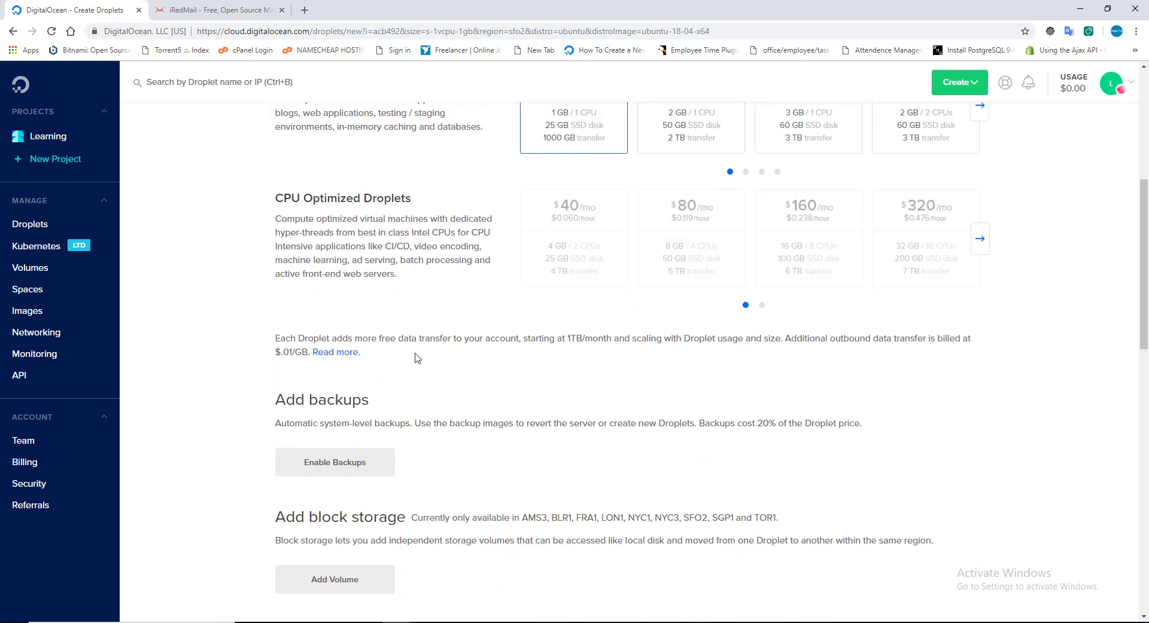
scroll(261, 396, down, 1)
scroll(261, 397, down, 1)
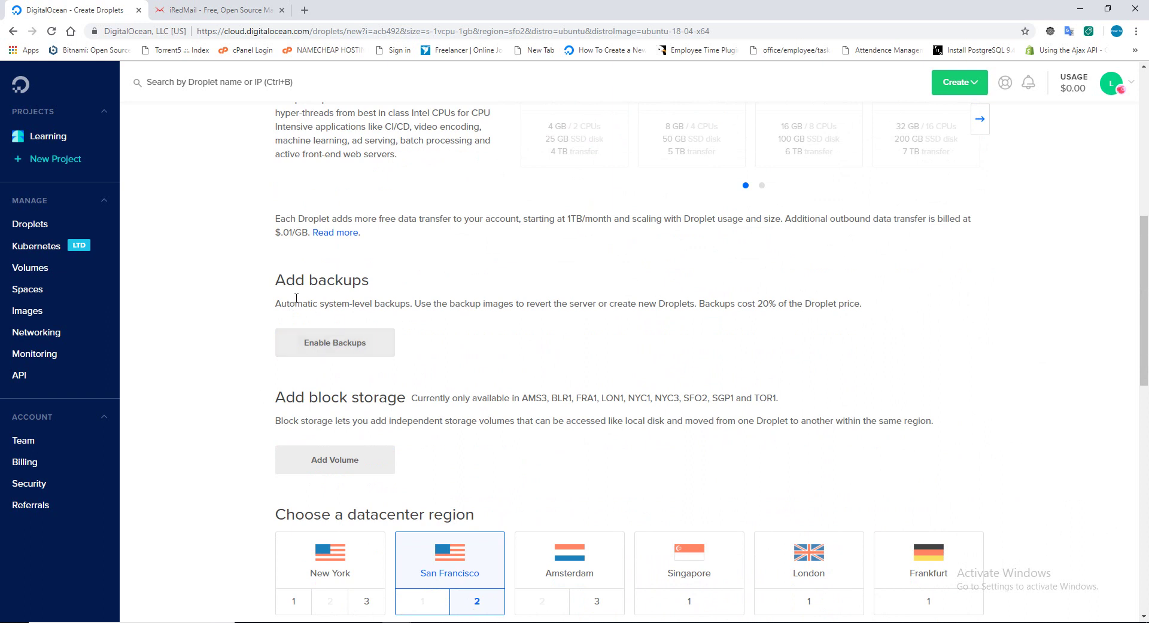
drag(275, 281, 285, 281)
drag(375, 284, 405, 289)
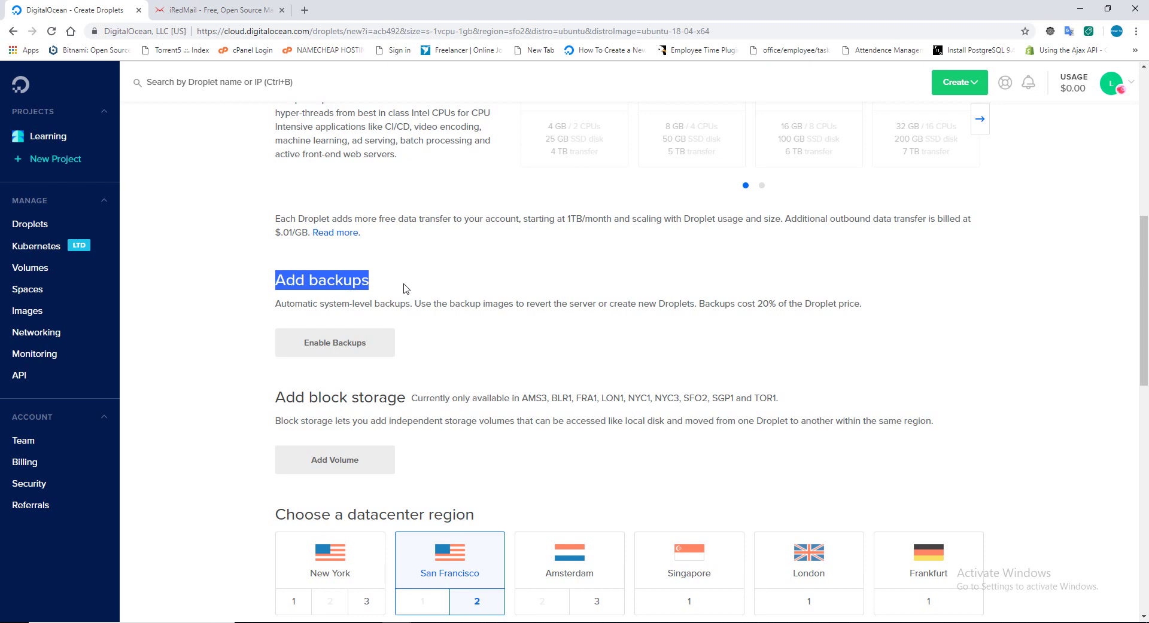
scroll(403, 289, down, 3)
drag(267, 228, 454, 214)
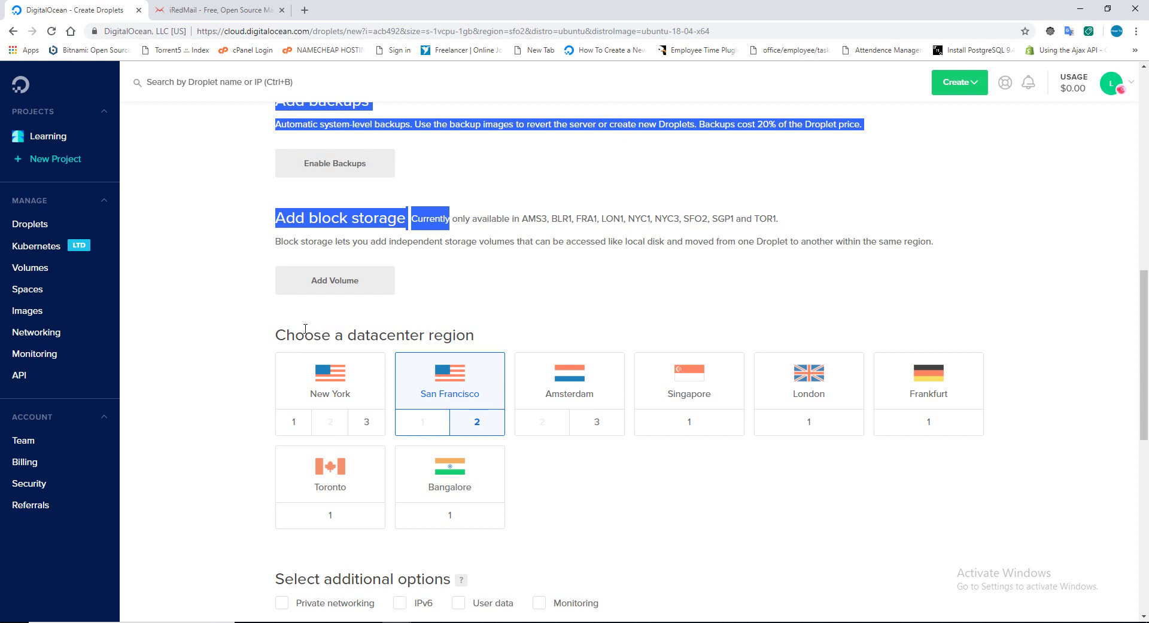
drag(295, 335, 541, 331)
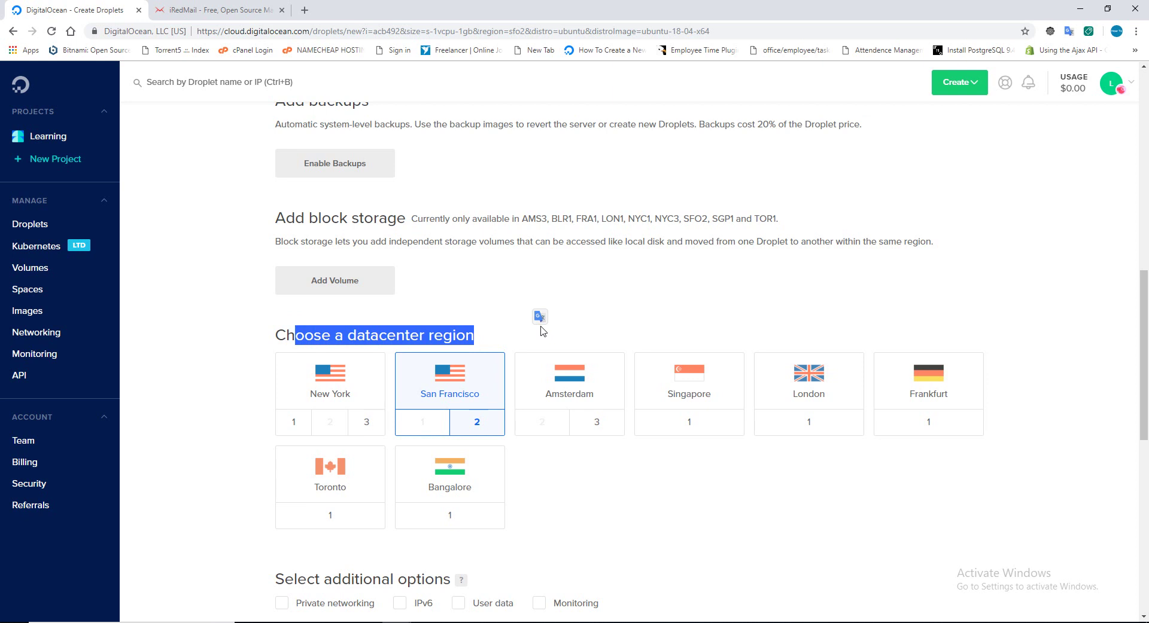
Choose the New York 3 datacenter and bring up the New SSH Key form.
click(366, 422)
scroll(596, 458, down, 4)
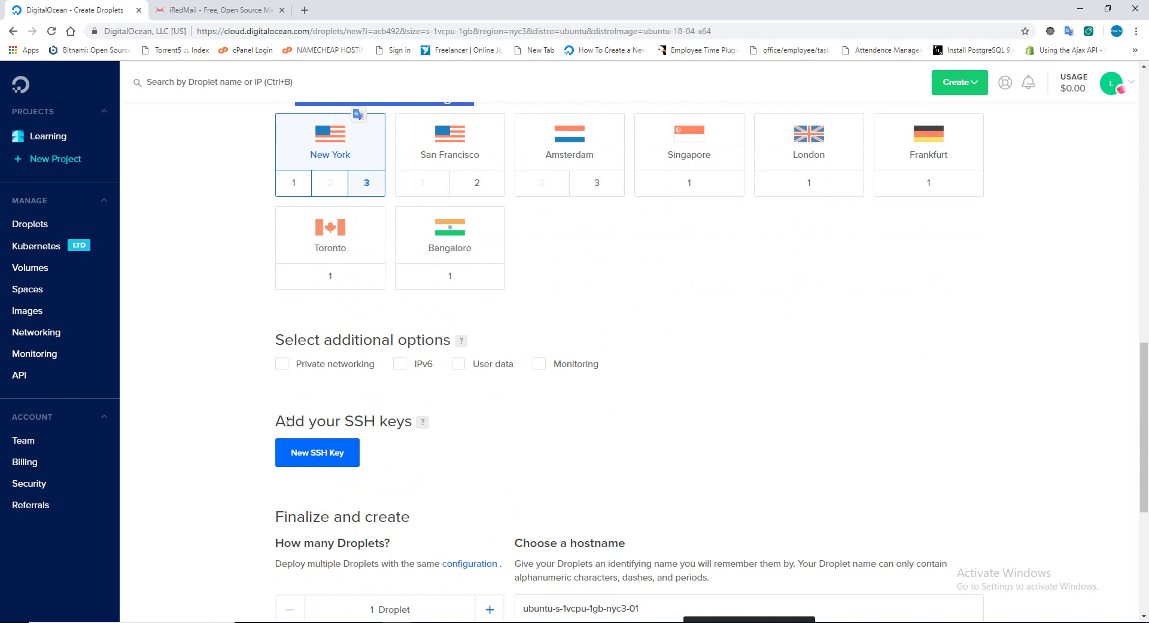
drag(276, 422, 406, 419)
click(546, 420)
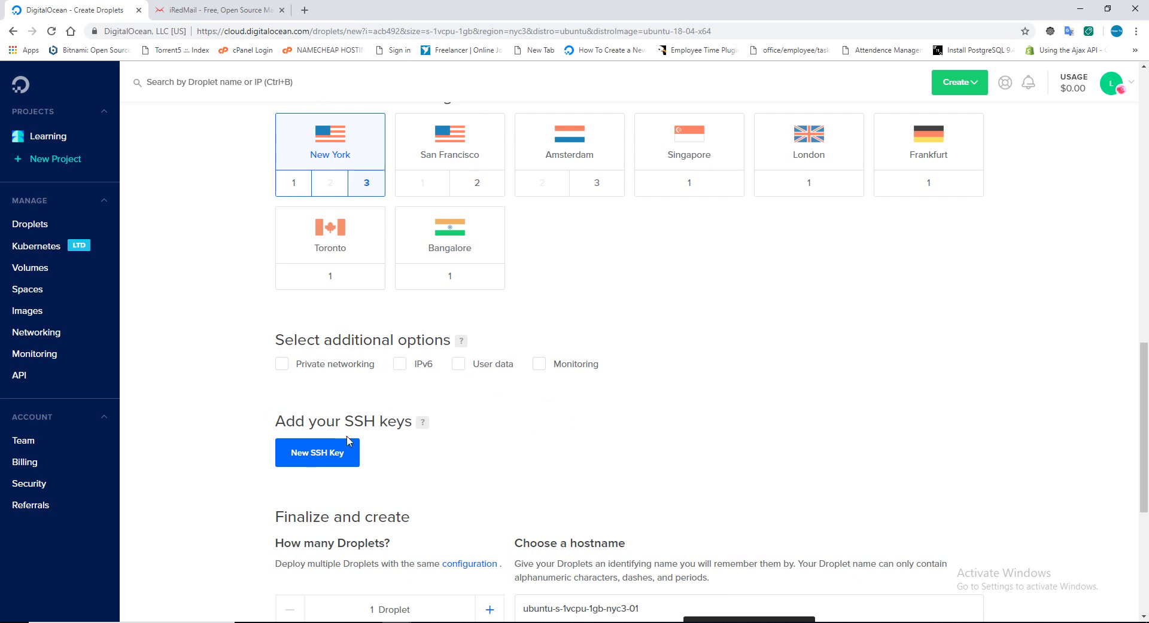
click(323, 450)
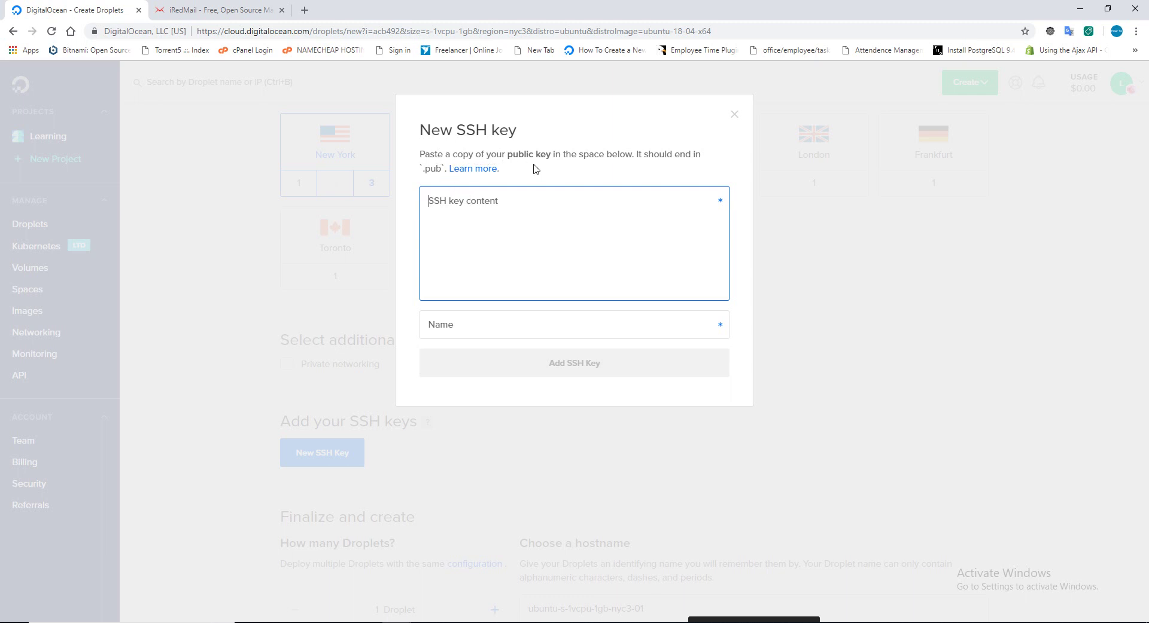
Search Windows for 'puttygen', then open a blank new Chrome tab.
drag(563, 155, 662, 152)
click(542, 242)
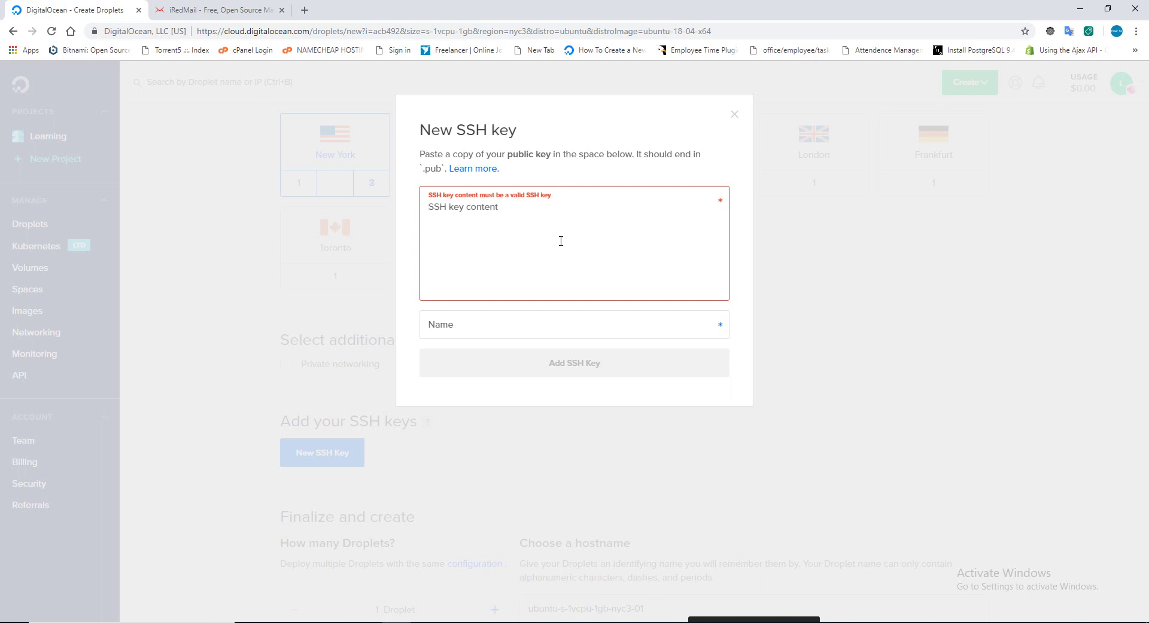
key(super+c)
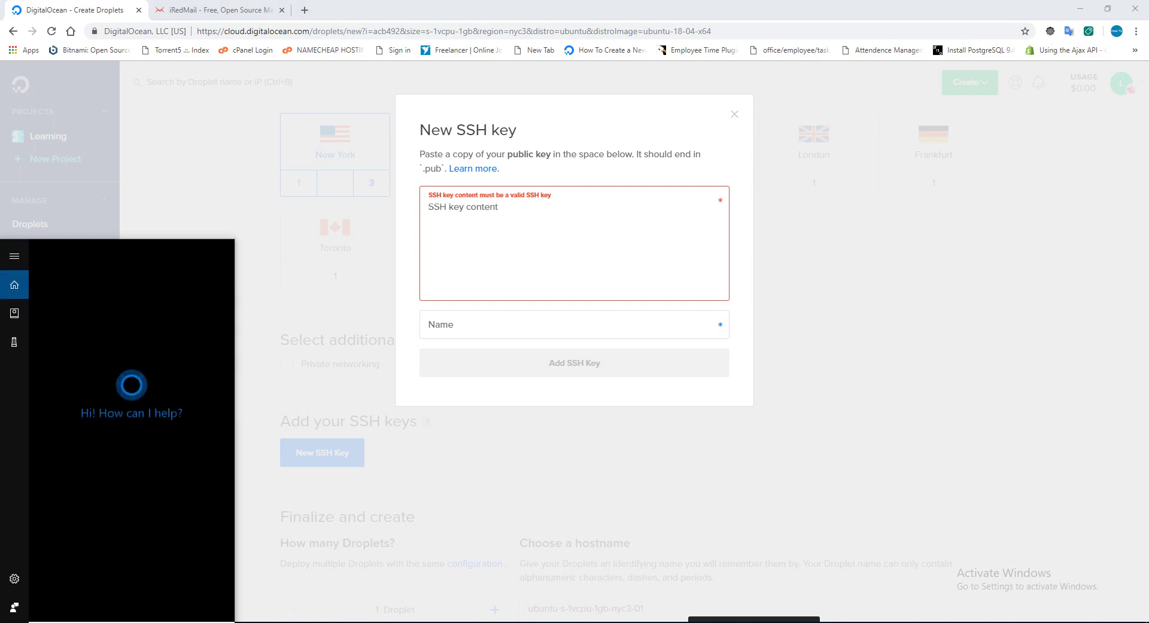
text(putty)
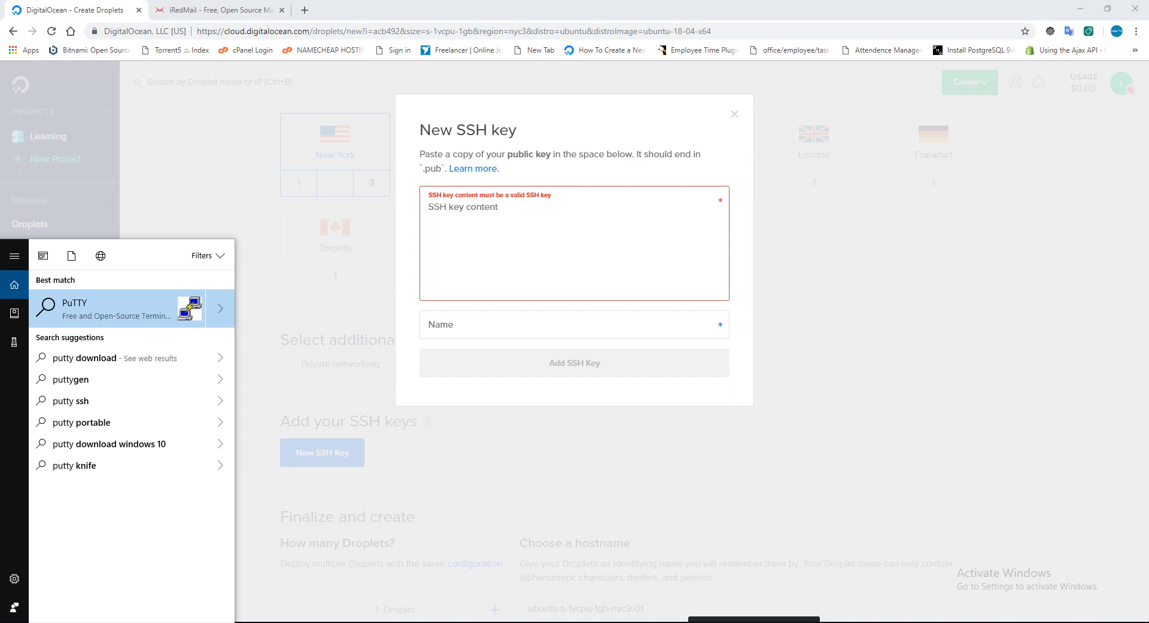
text(gen)
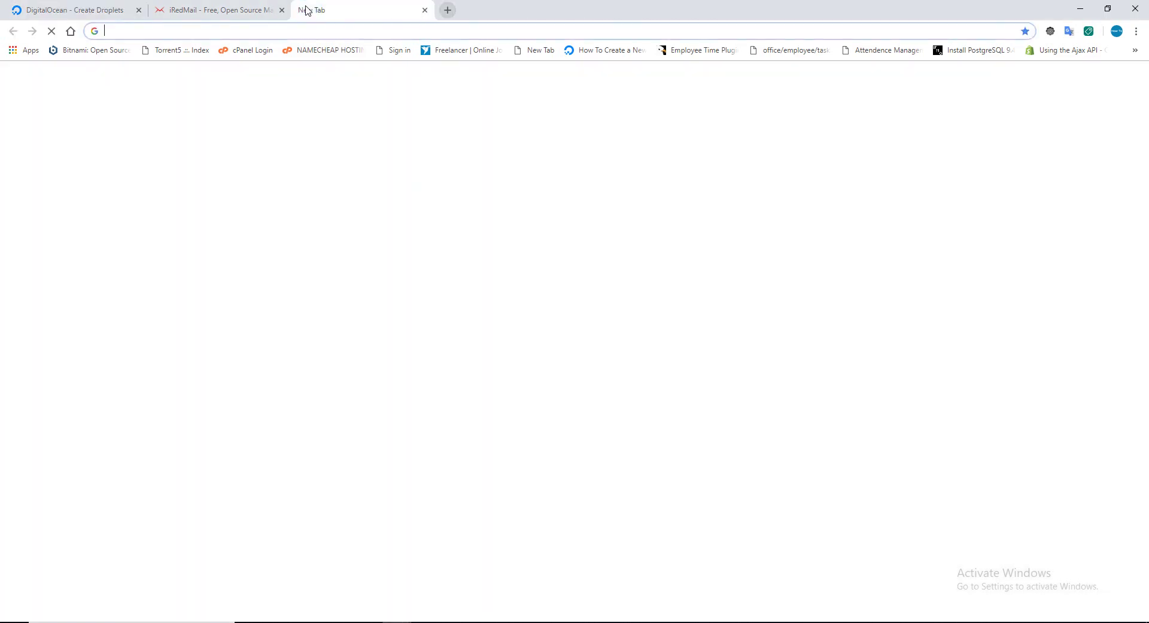
click(306, 10)
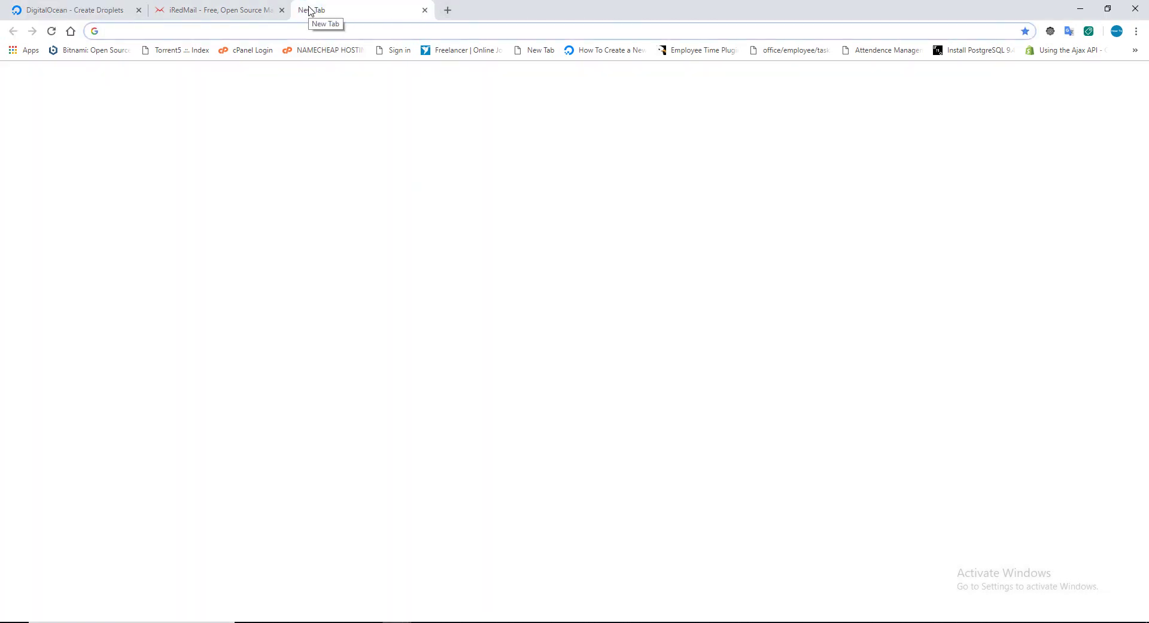
Search Google for 'putty download' and follow putty.org to the PuTTY 0.70 download page.
text(putty down)
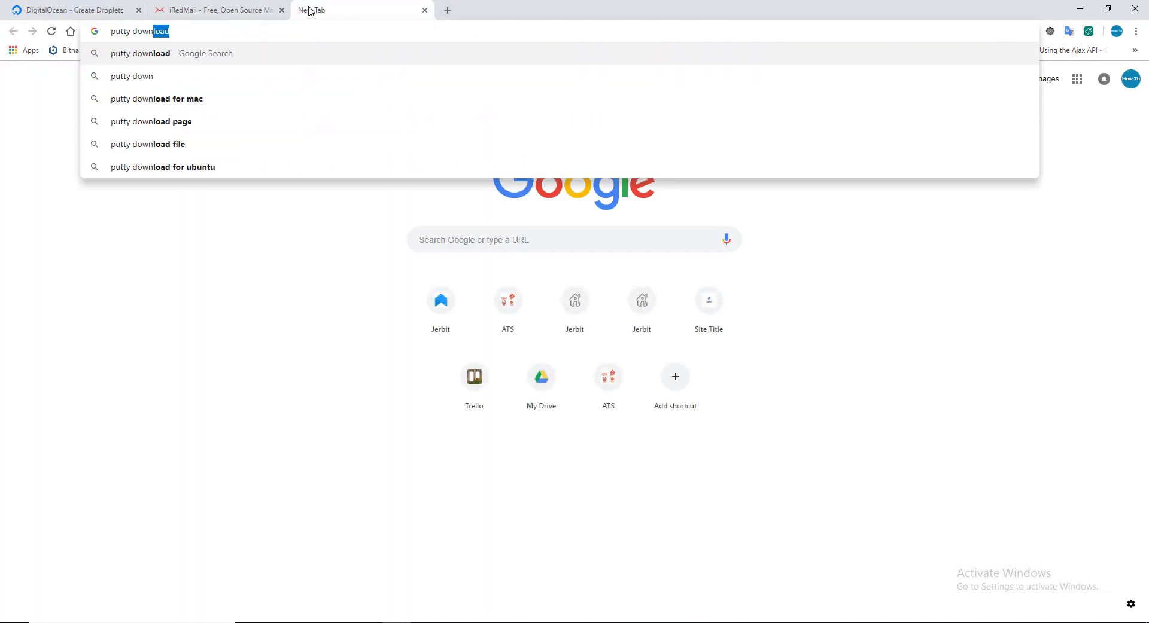
text(load)
key(Return)
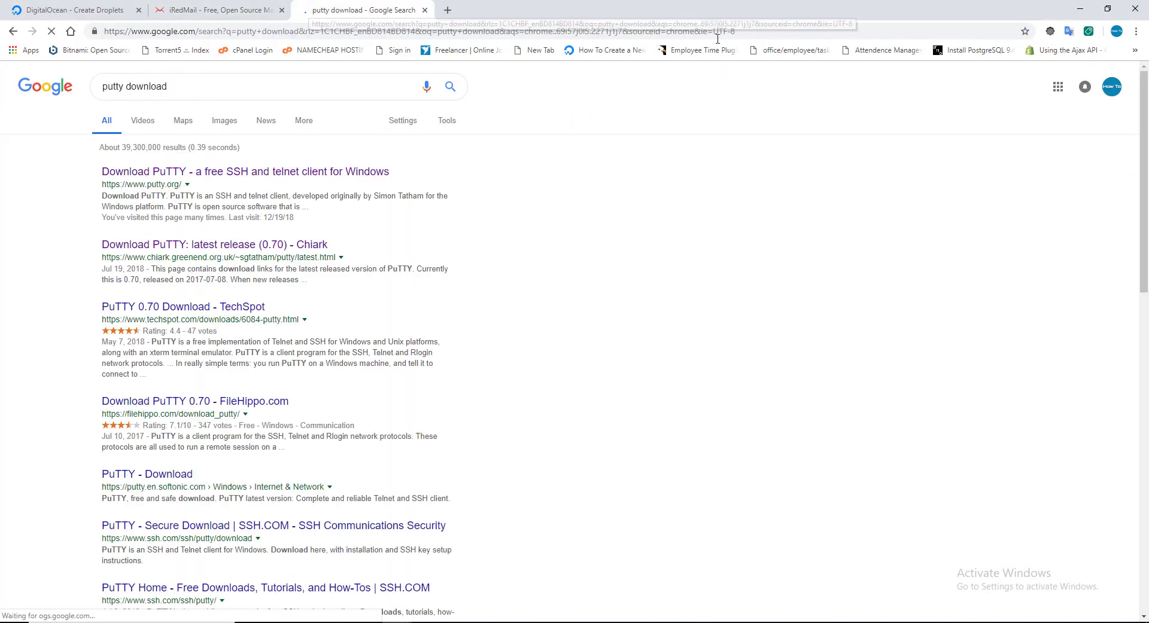
click(215, 171)
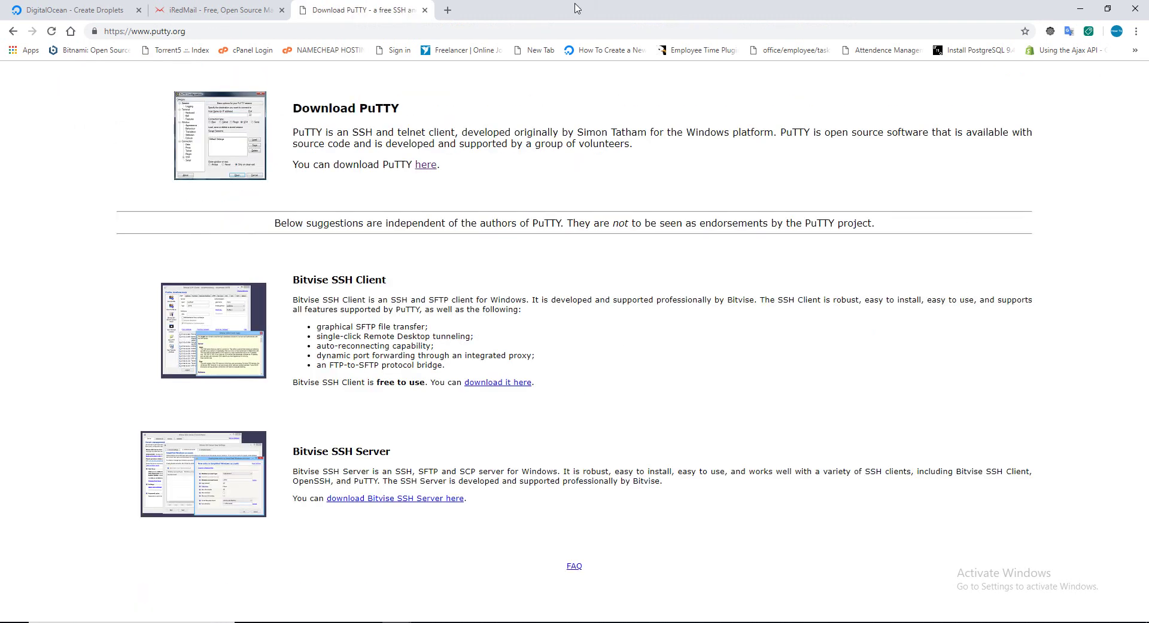
drag(302, 109, 432, 114)
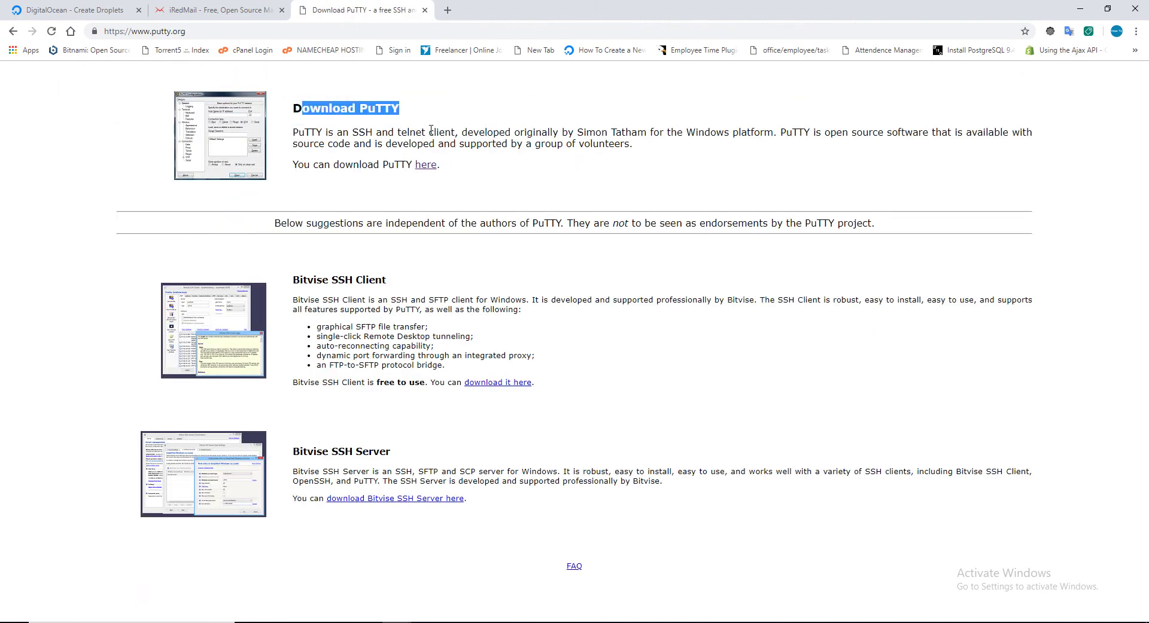
click(426, 167)
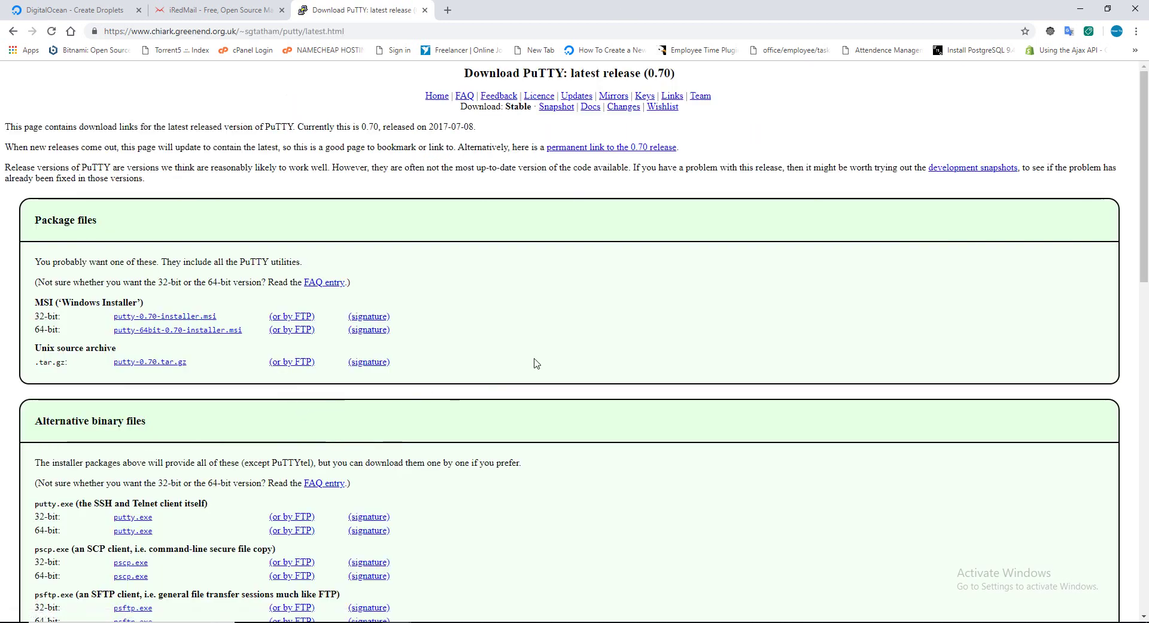
Find the 64-bit puttygen.exe on the download page, download it and launch PuTTYgen.
scroll(502, 371, down, 3)
scroll(188, 421, down, 2)
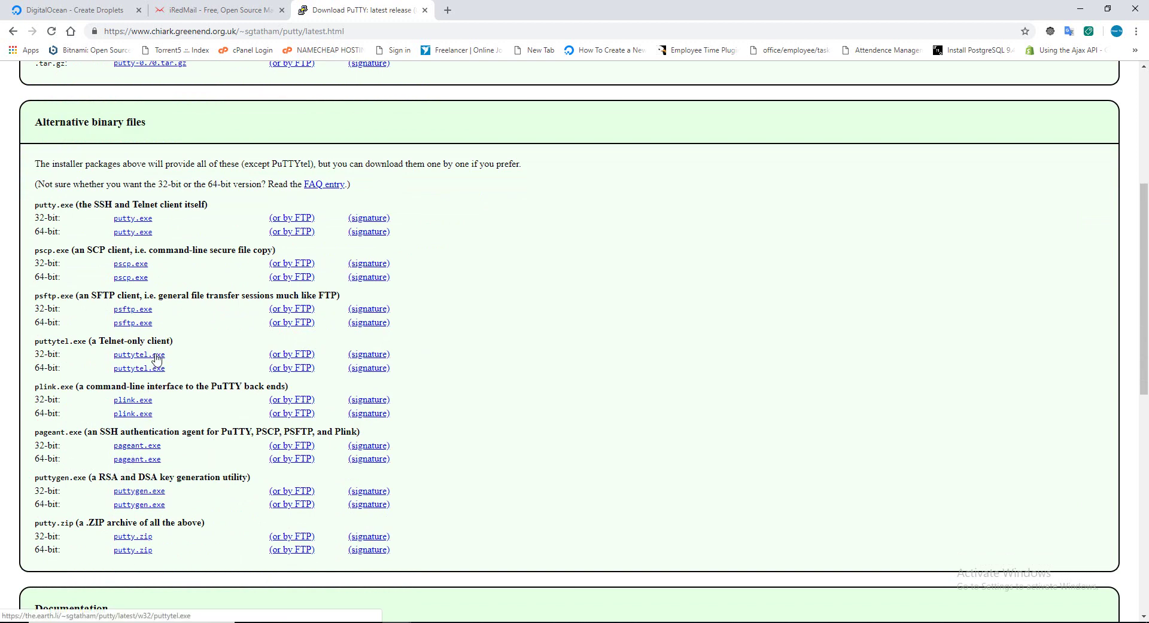
scroll(156, 357, down, 4)
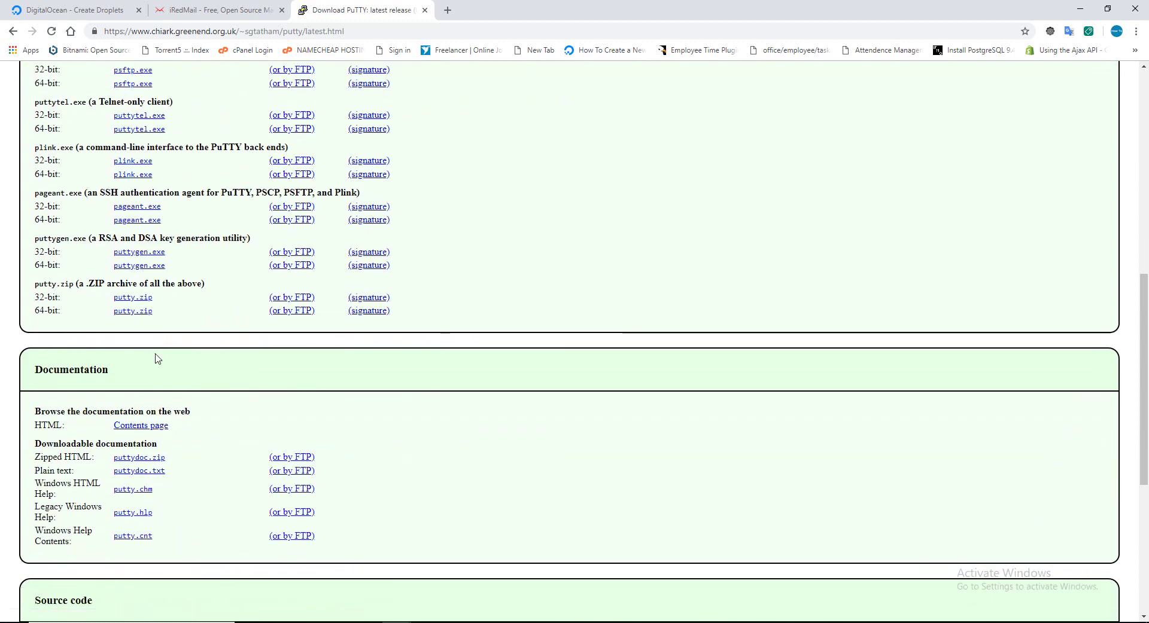
scroll(156, 357, down, 4)
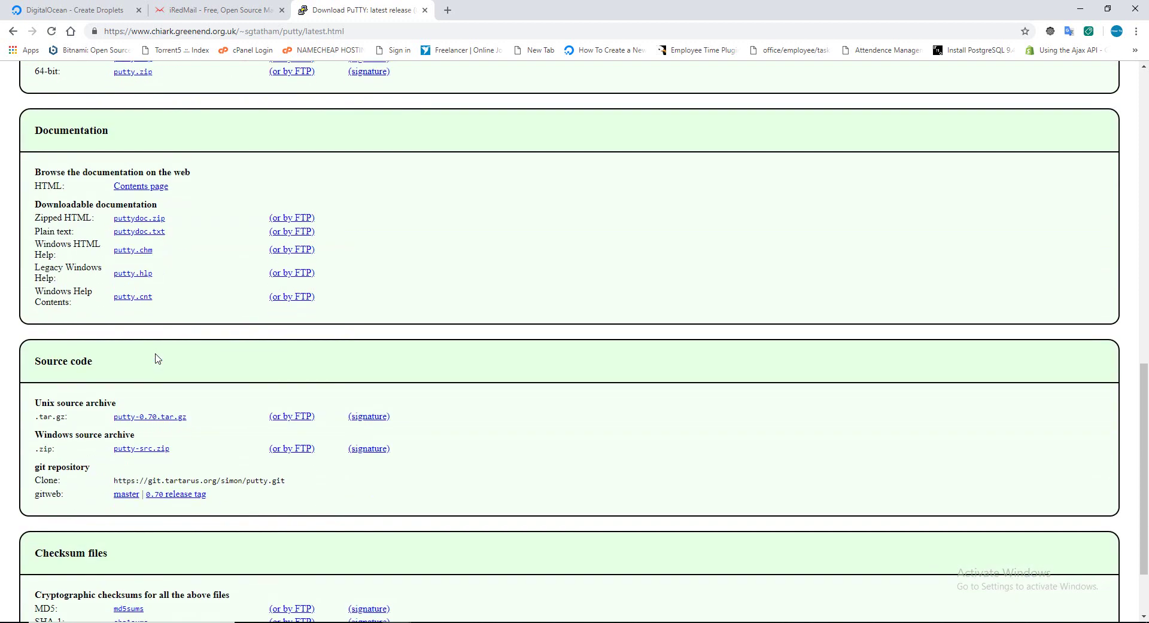
scroll(157, 358, down, 2)
key(ctrl+f)
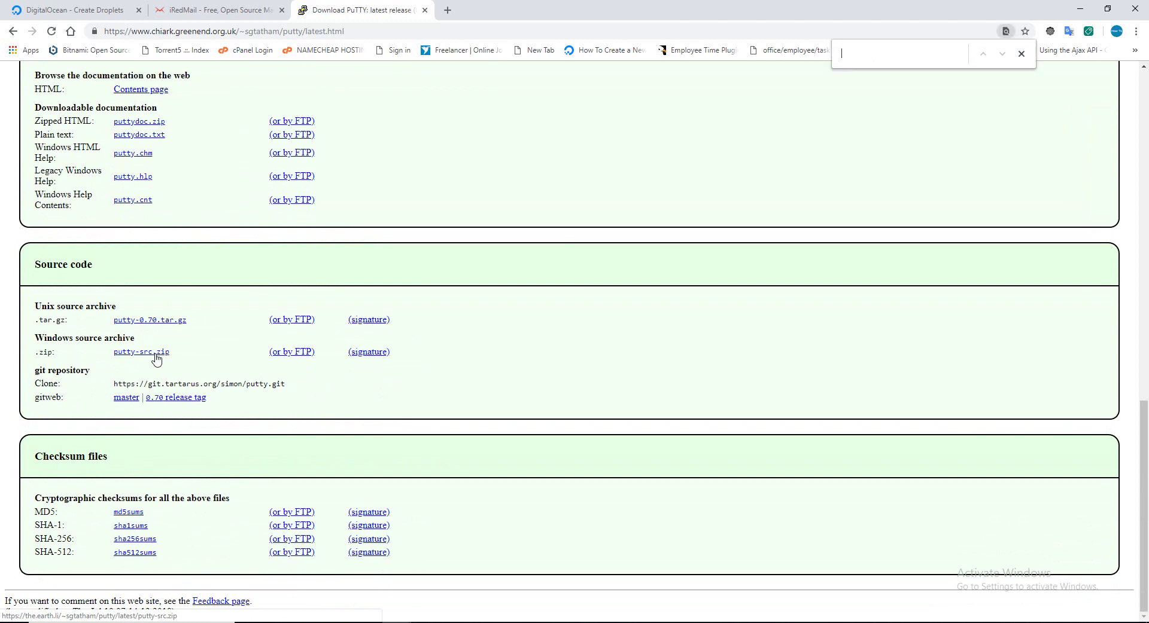
text(puttygen)
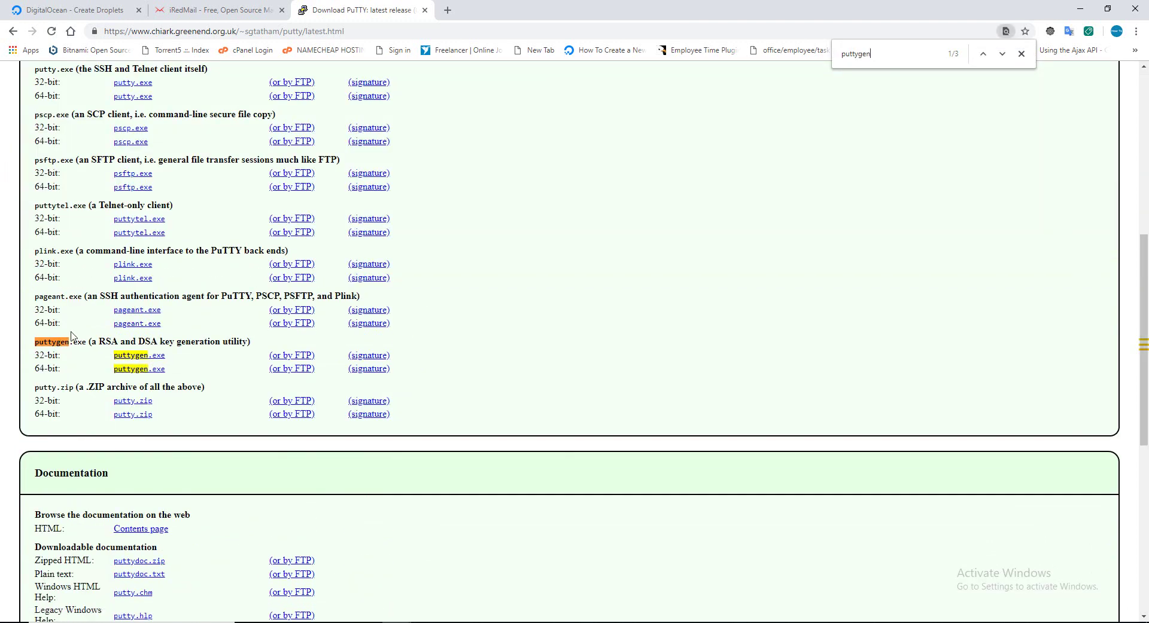
click(143, 370)
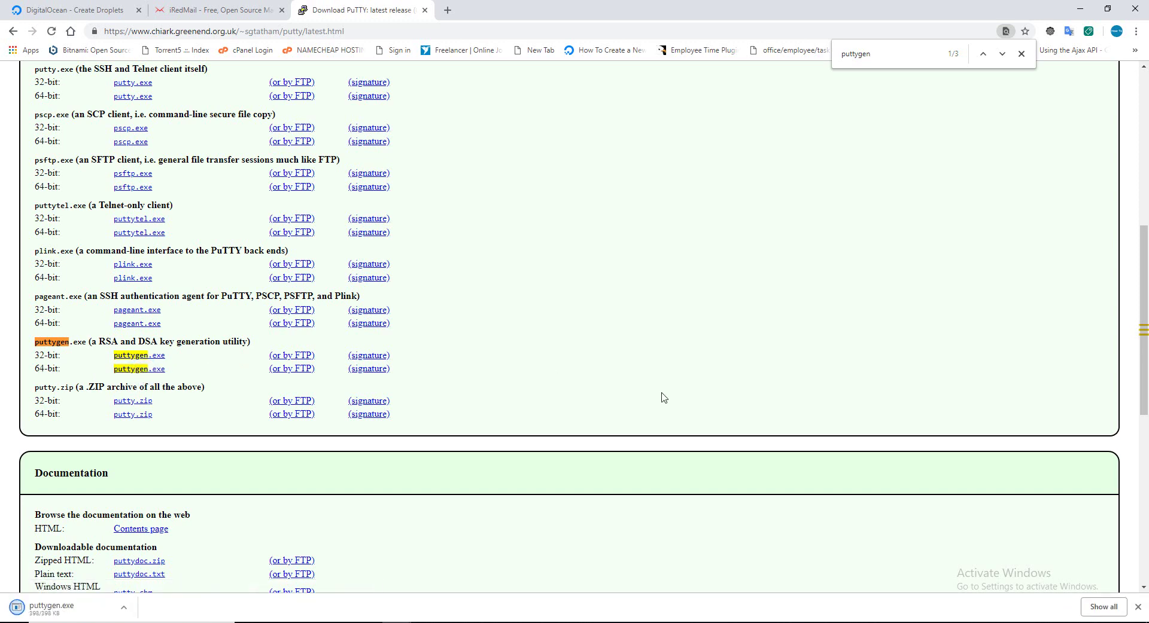
click(54, 611)
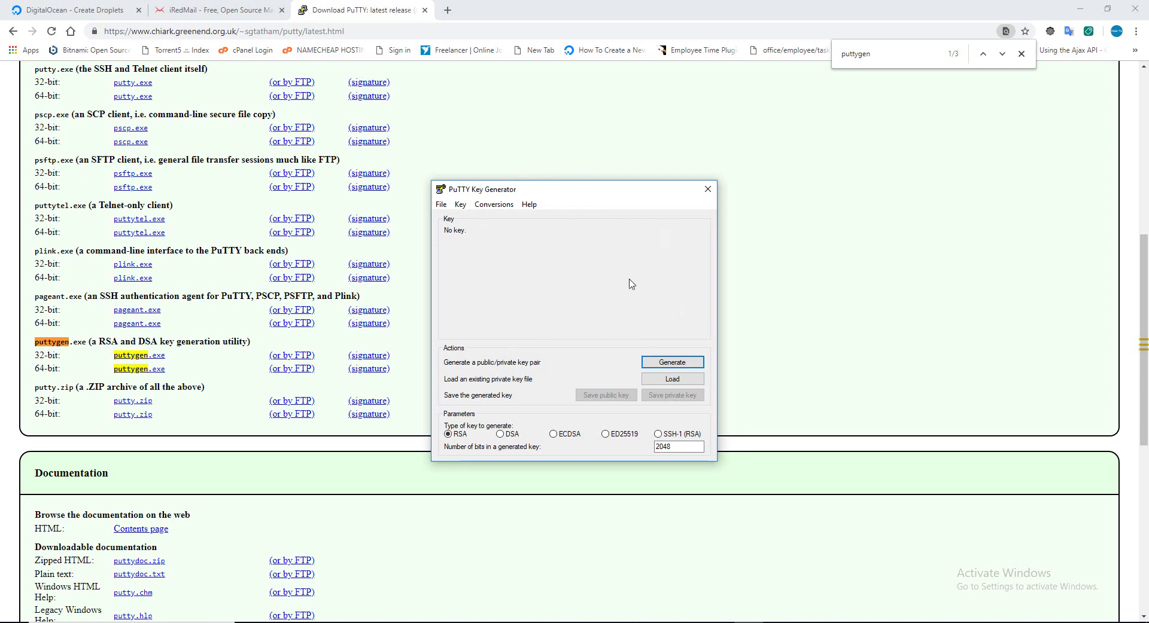
Close the PuTTY download tab and generate a new RSA key pair in PuTTYgen.
click(424, 10)
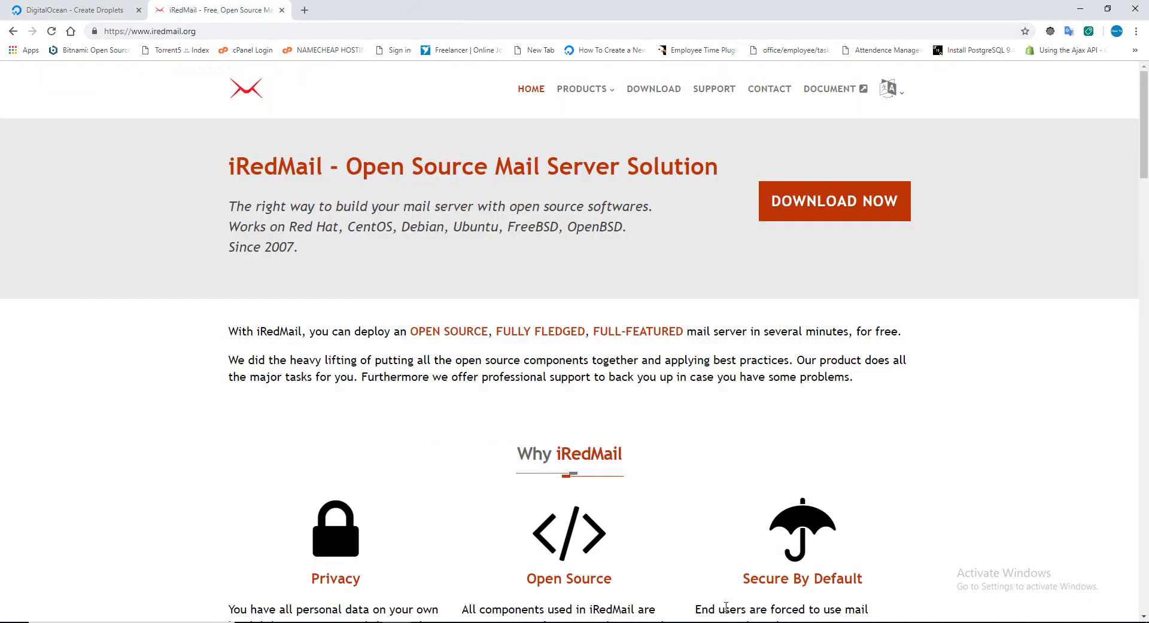
click(750, 622)
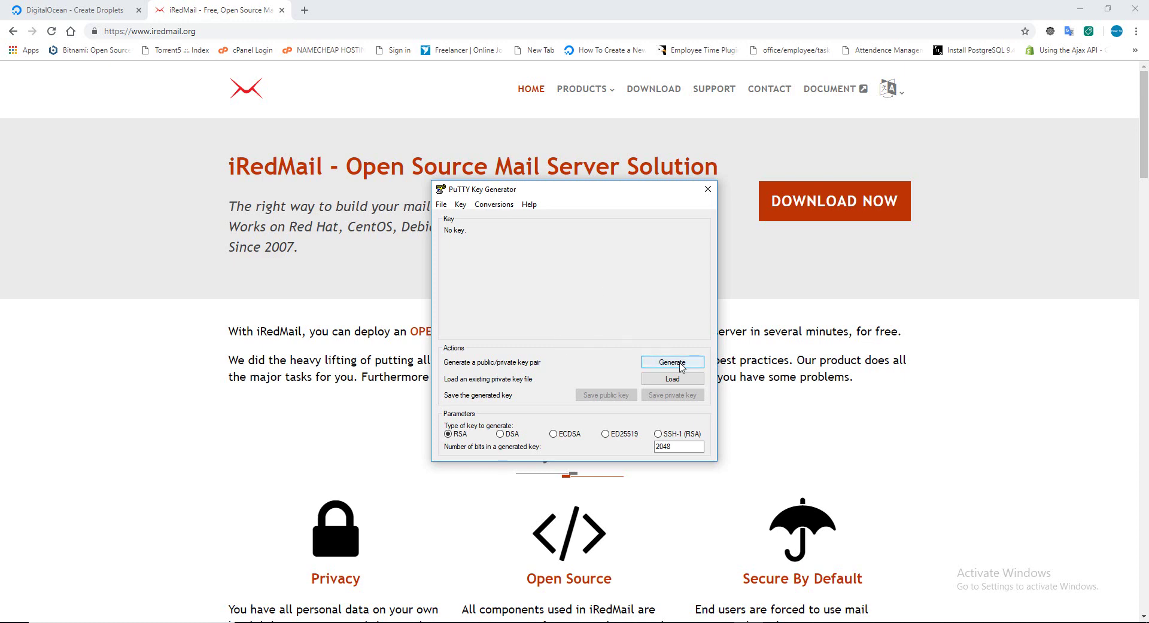
click(75, 9)
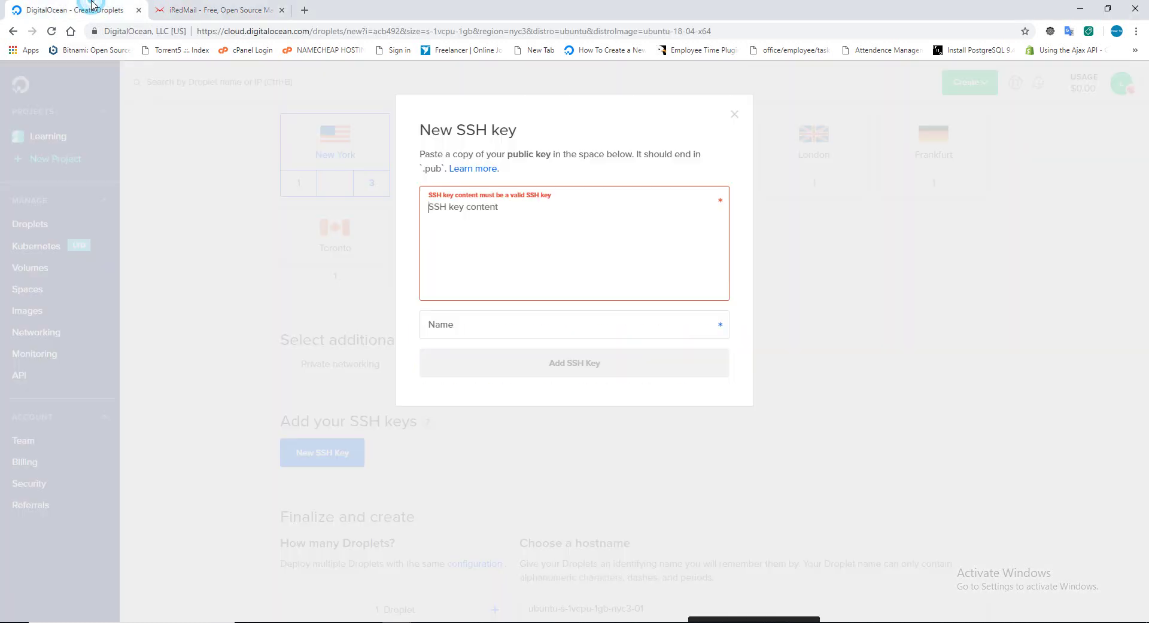
click(748, 621)
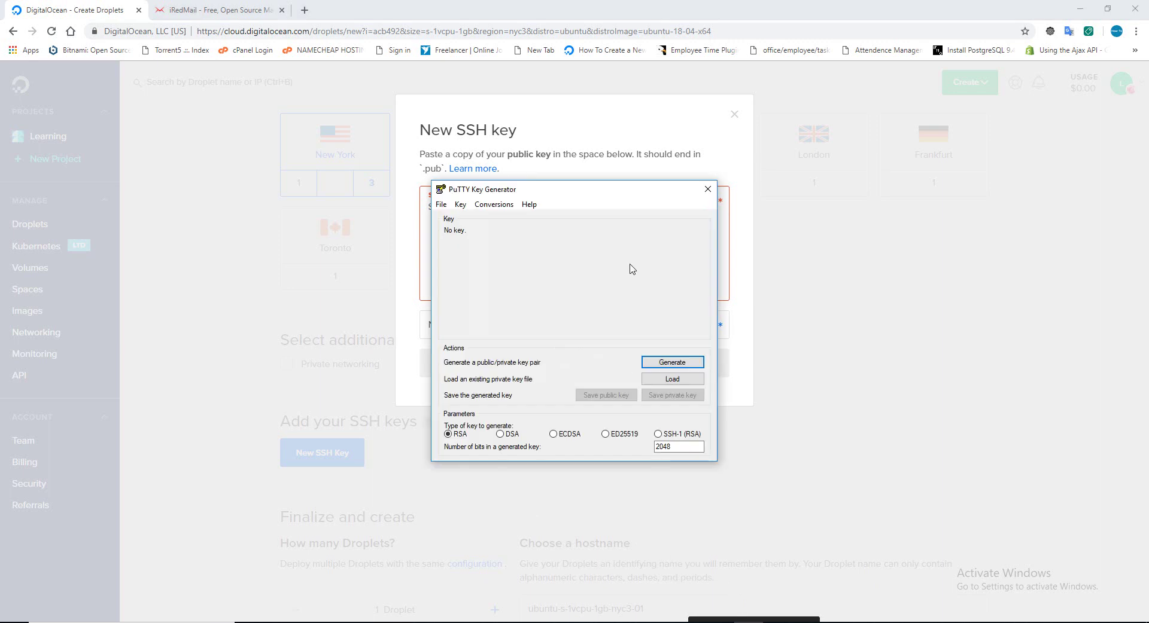
click(672, 362)
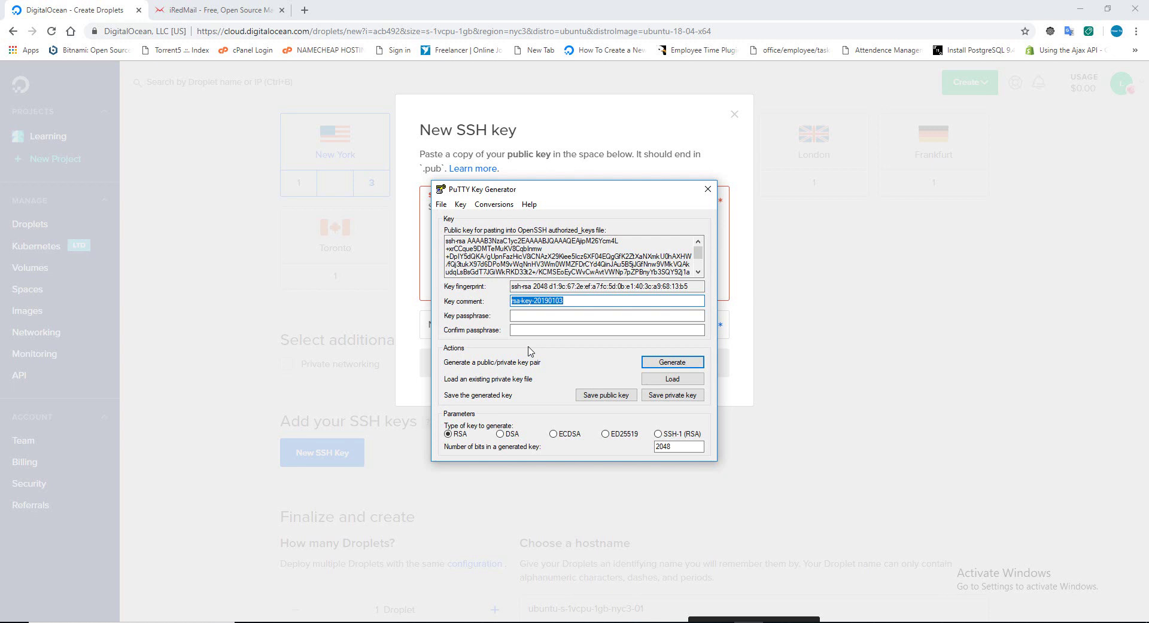
Enter the key comment, type and confirm the passphrase, and select the public key text.
text(r)
text(hitano)
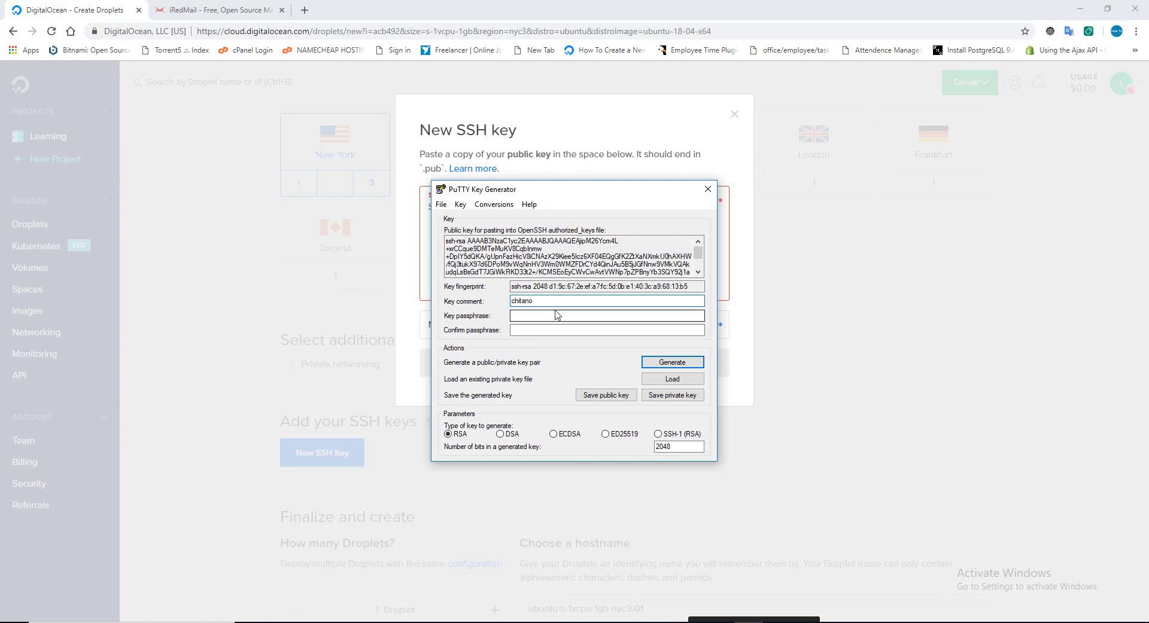
click(541, 311)
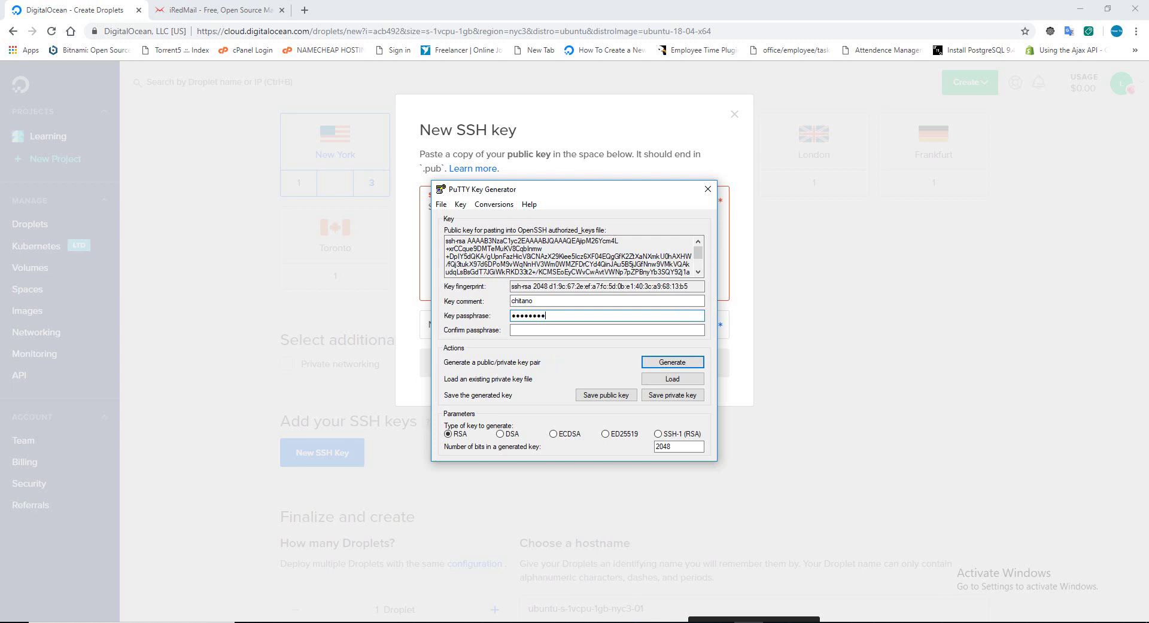
text(•••)
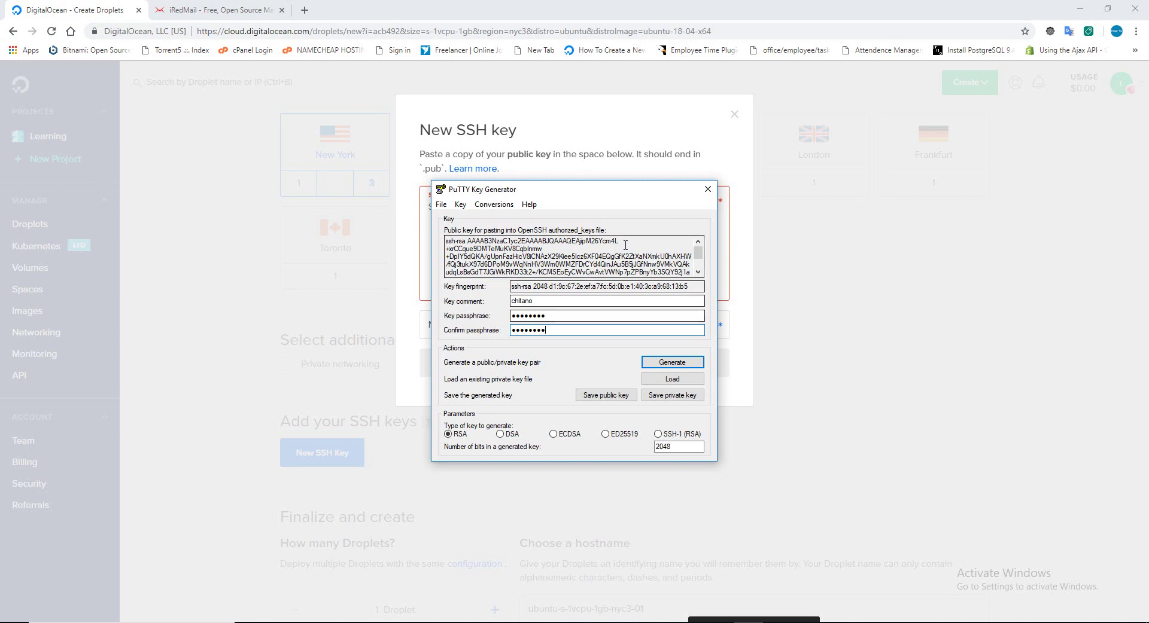
drag(696, 250, 705, 269)
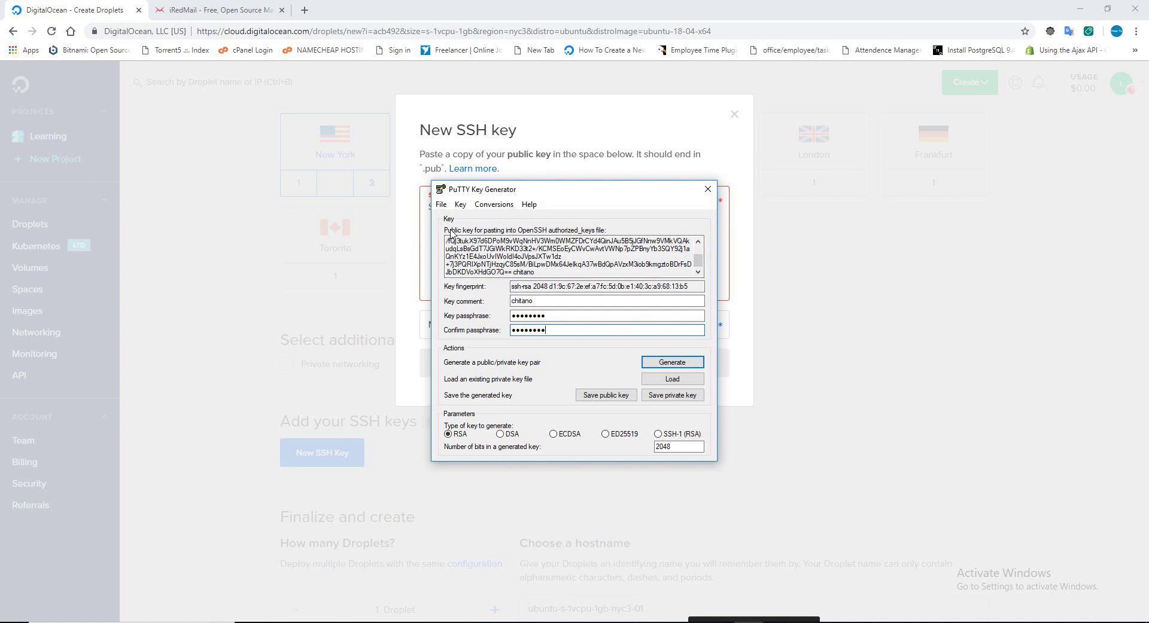
drag(539, 268, 434, 229)
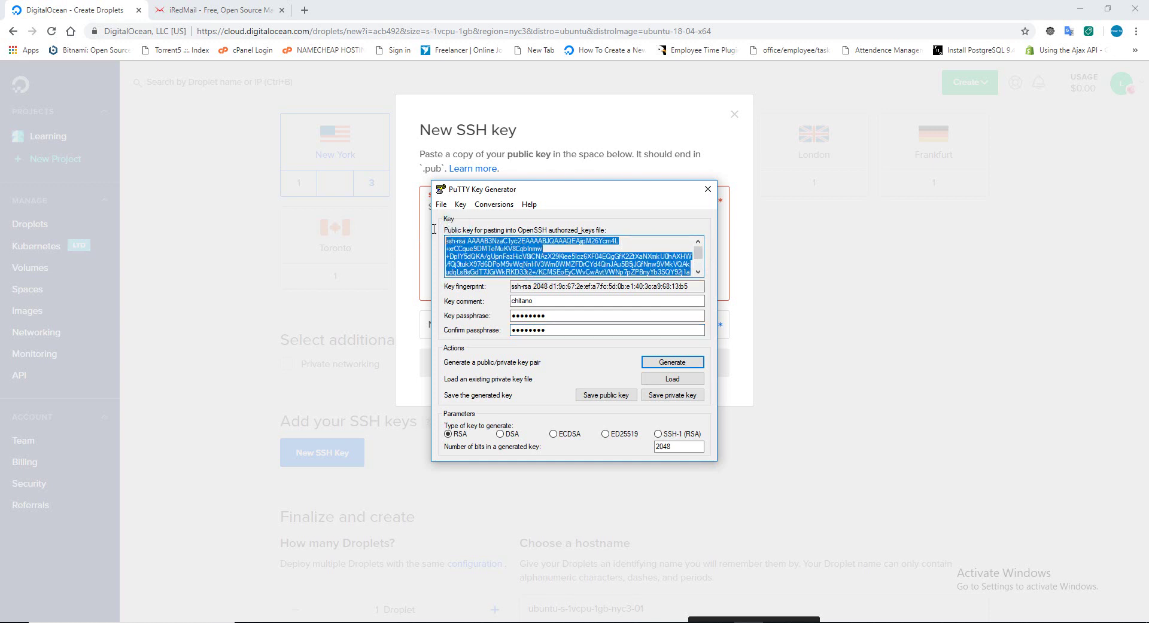
Paste the copied PuTTYgen public key into DigitalOcean's New SSH key form, name it, and add it.
right_click(467, 237)
click(481, 276)
click(544, 122)
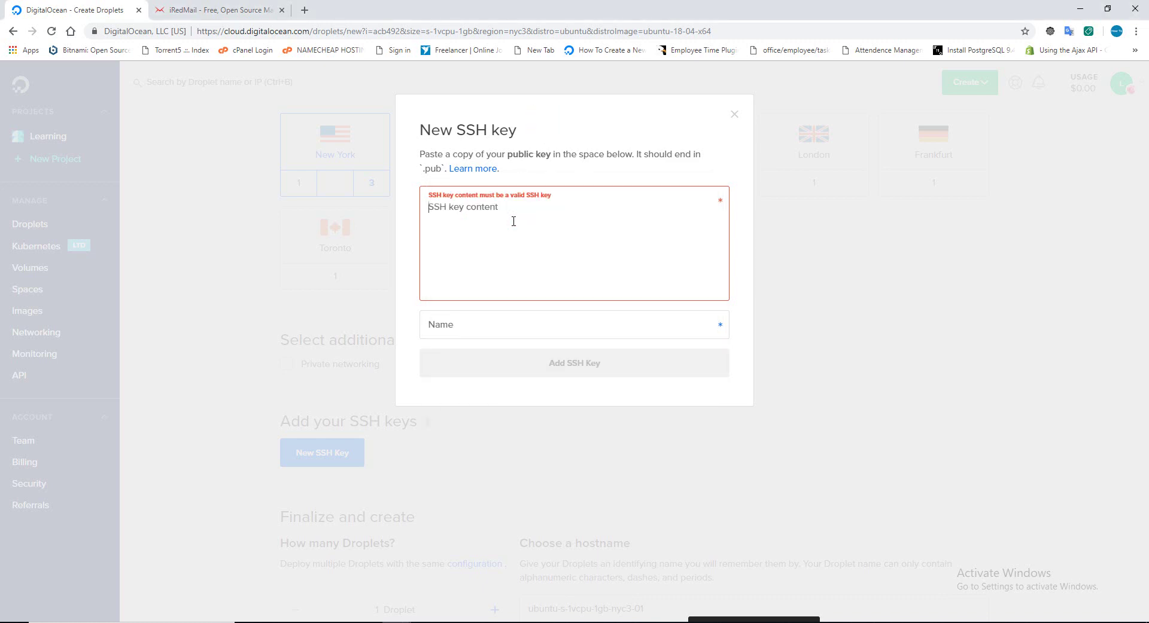
key(ctrl+v)
scroll(581, 238, up, 1)
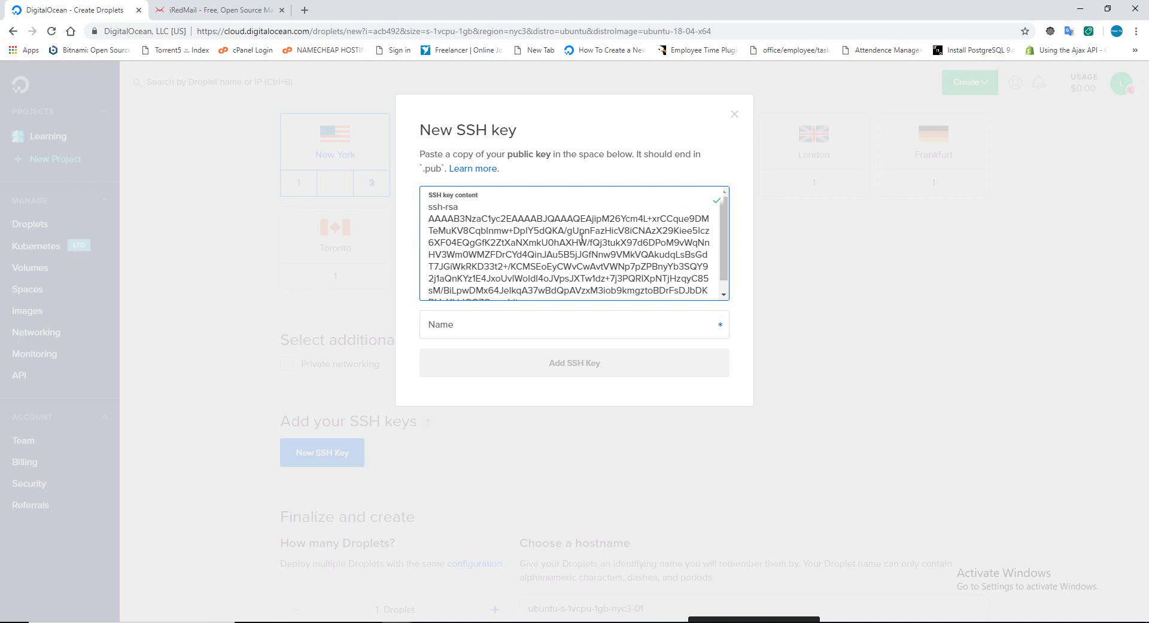
click(534, 320)
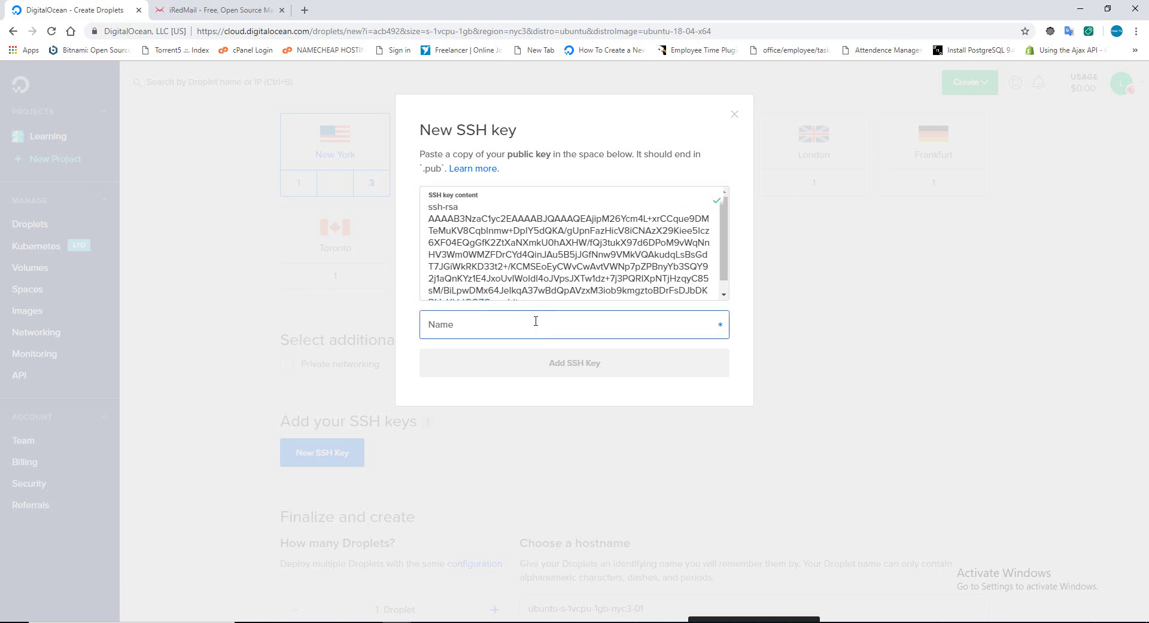
text(chitano)
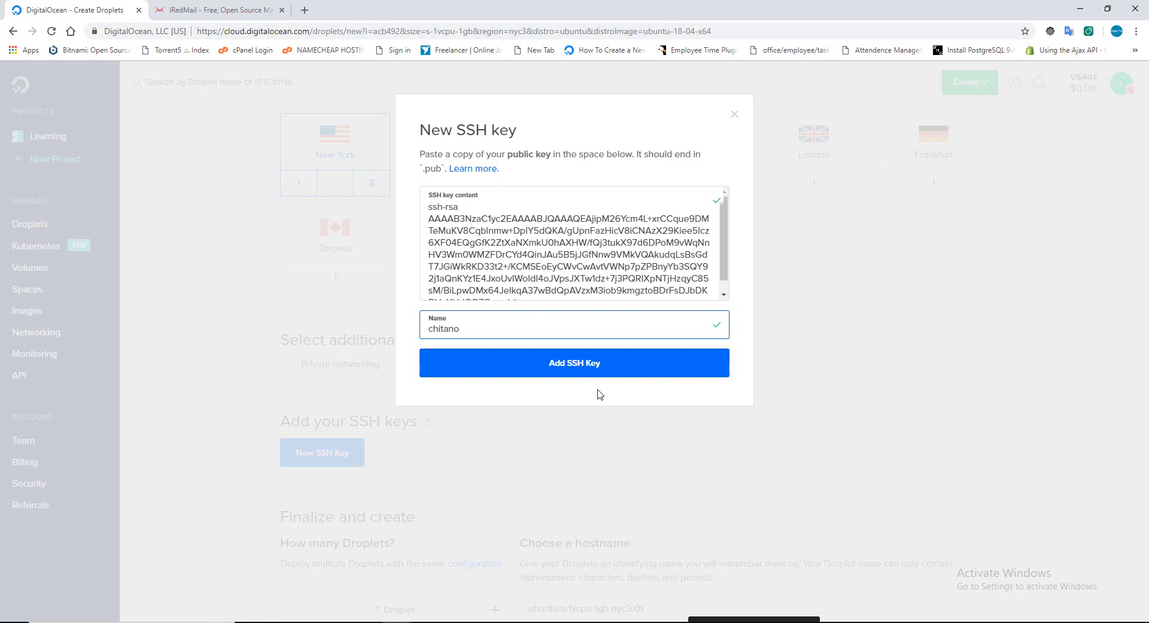
click(590, 365)
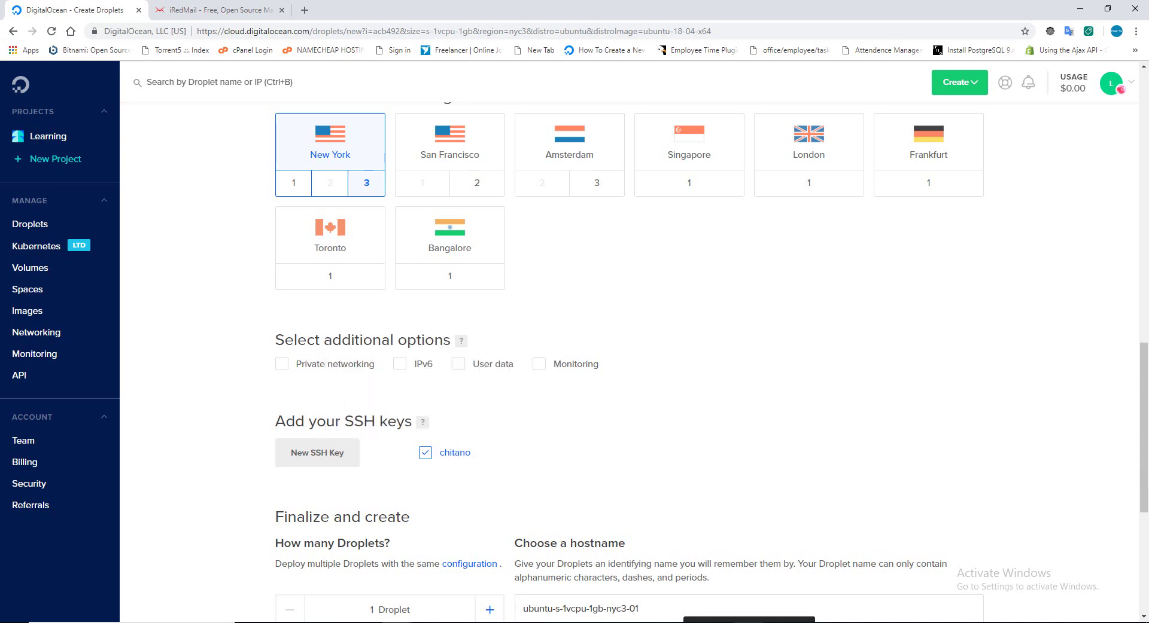
Save the public key as mailserver.pub in a new Learning > mailserver folder on the S: drive.
key(alt+Tab)
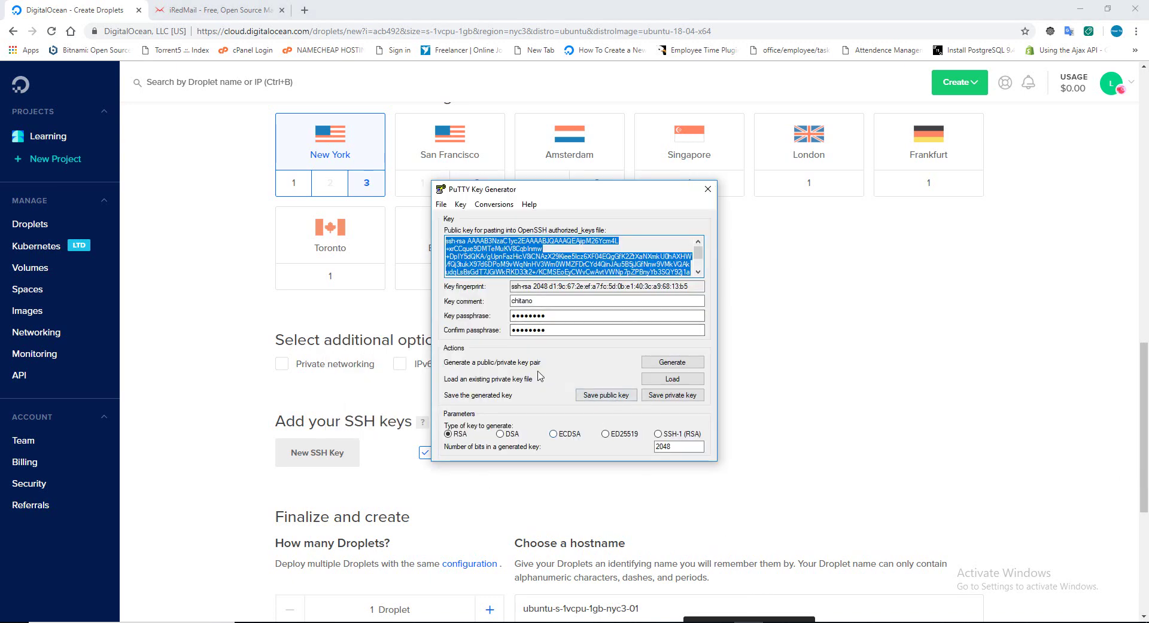
click(605, 395)
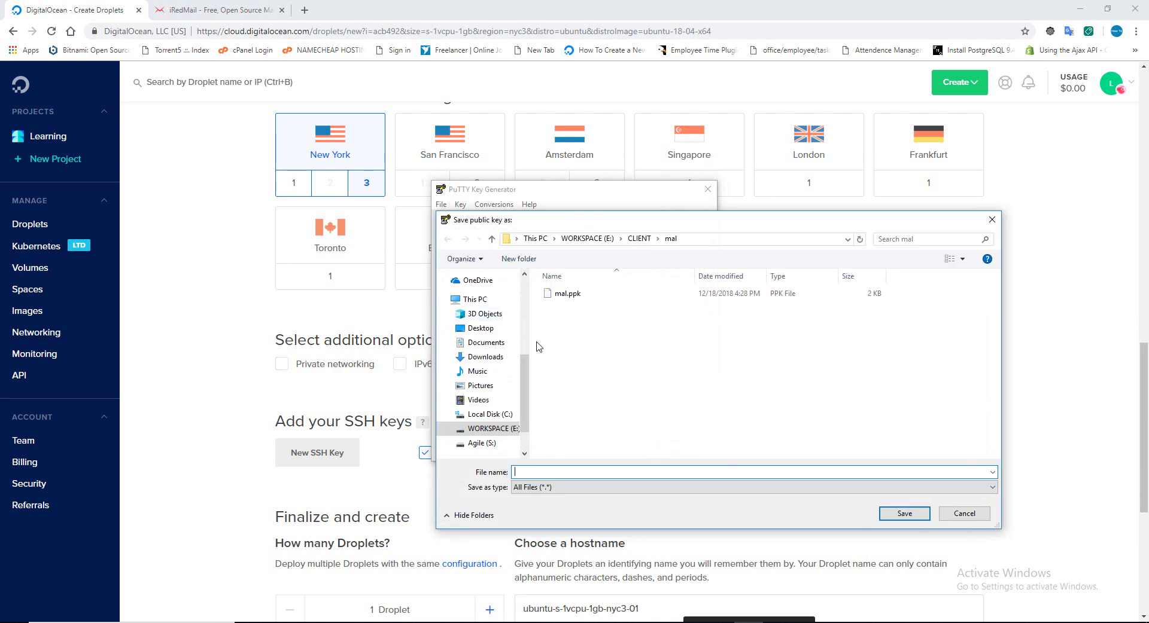
drag(527, 393, 523, 323)
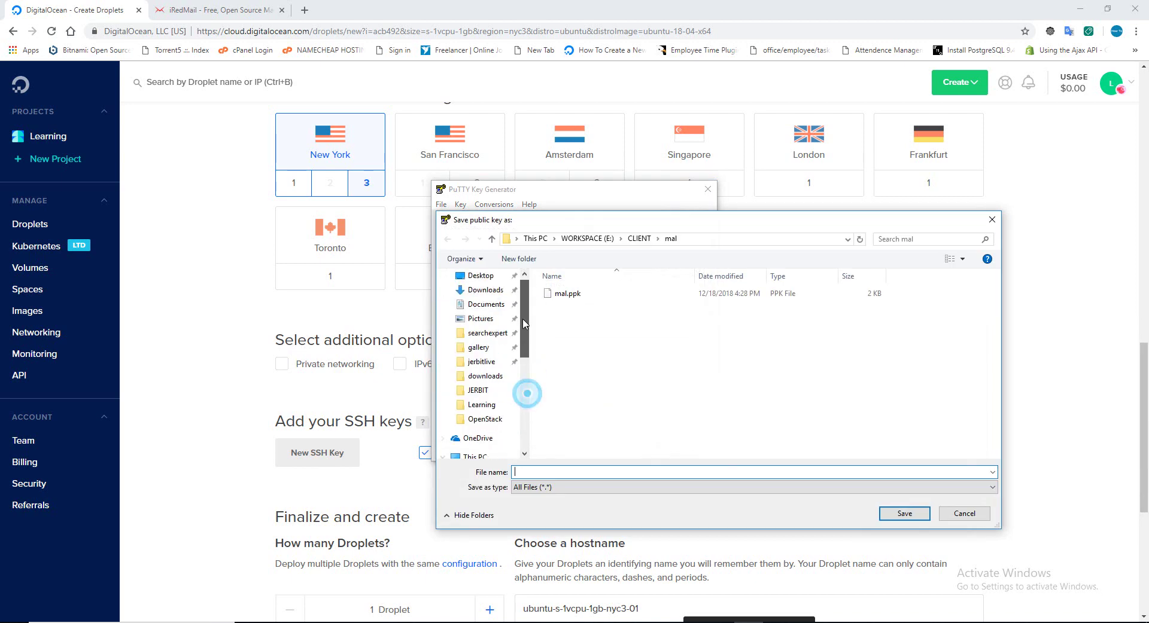
click(480, 276)
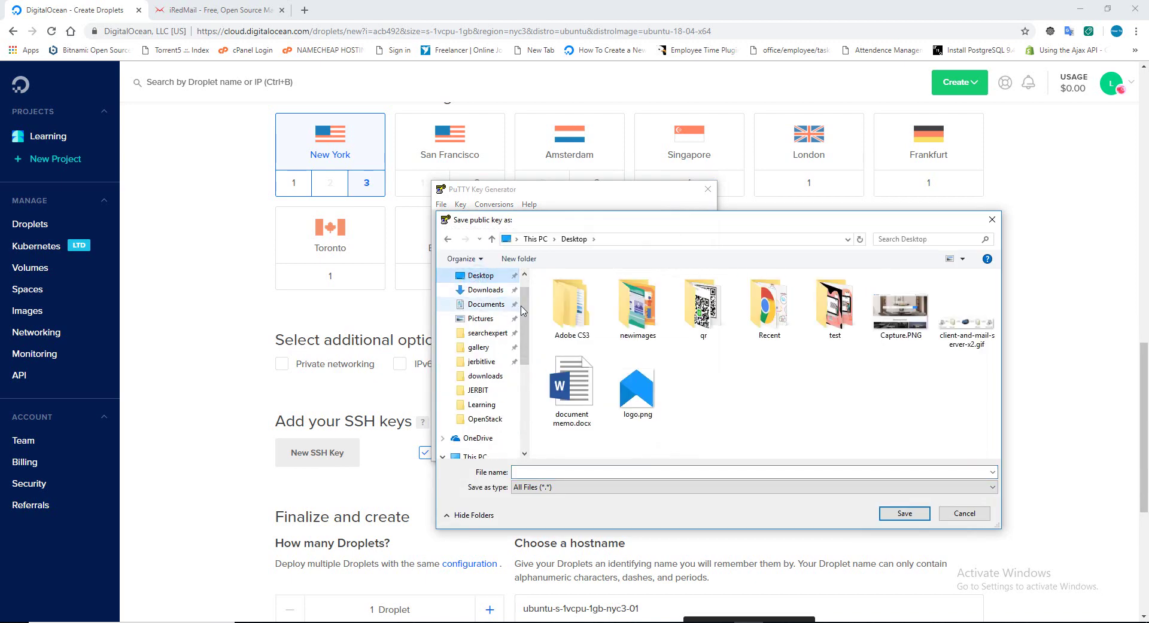
scroll(521, 310, down, 5)
click(477, 423)
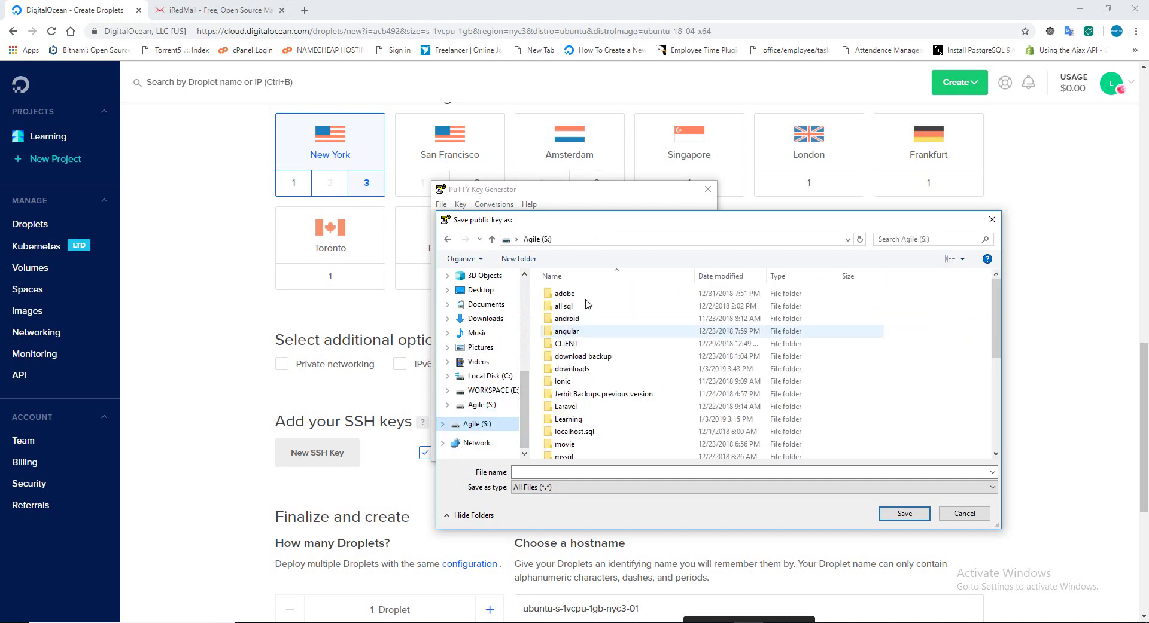
double_click(584, 420)
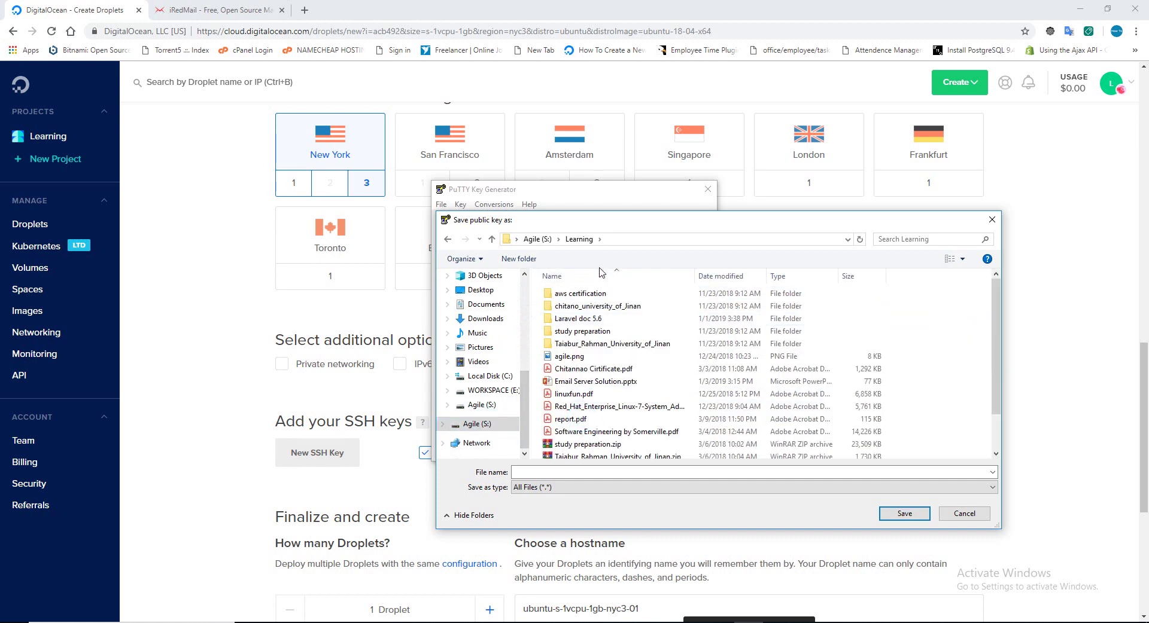
click(505, 260)
text(mails)
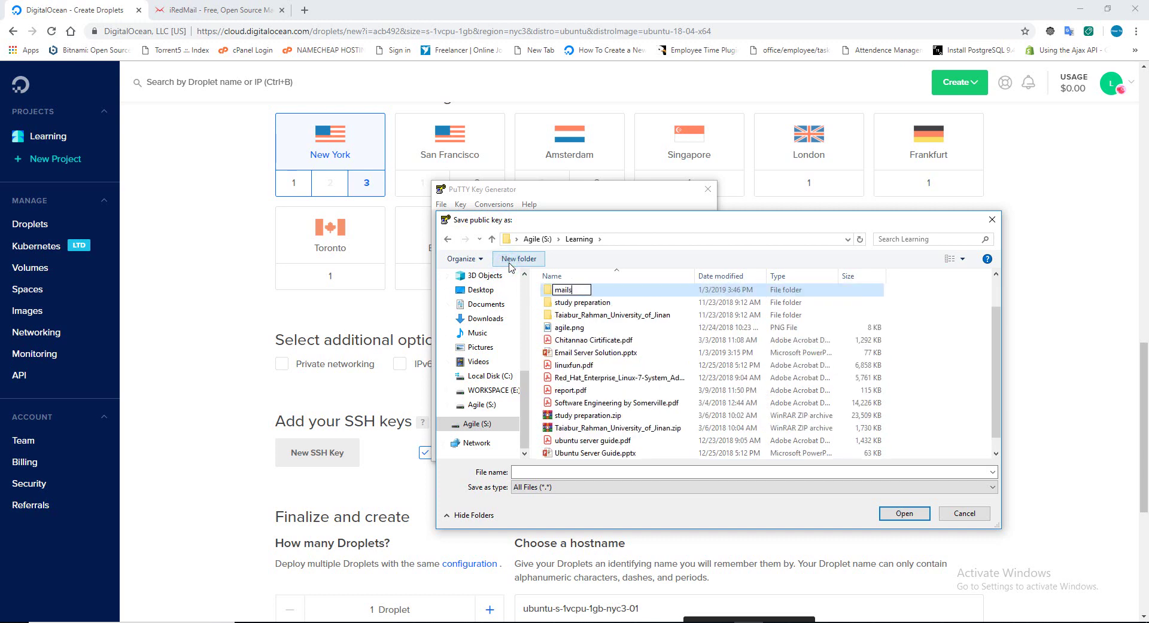
text(erver)
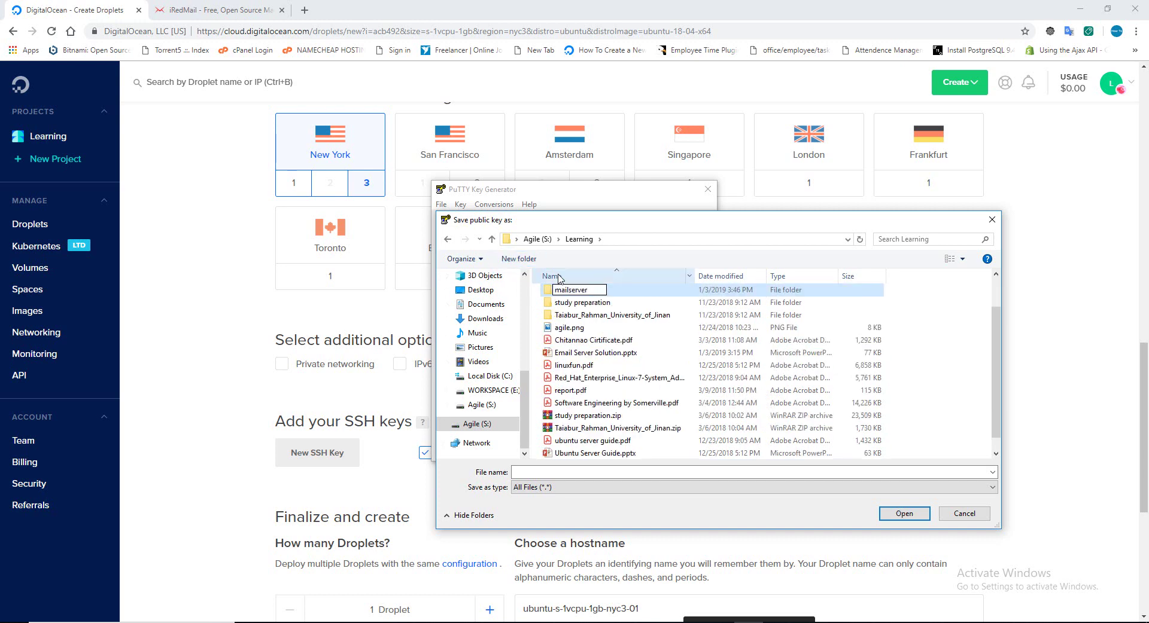
click(549, 297)
double_click(548, 291)
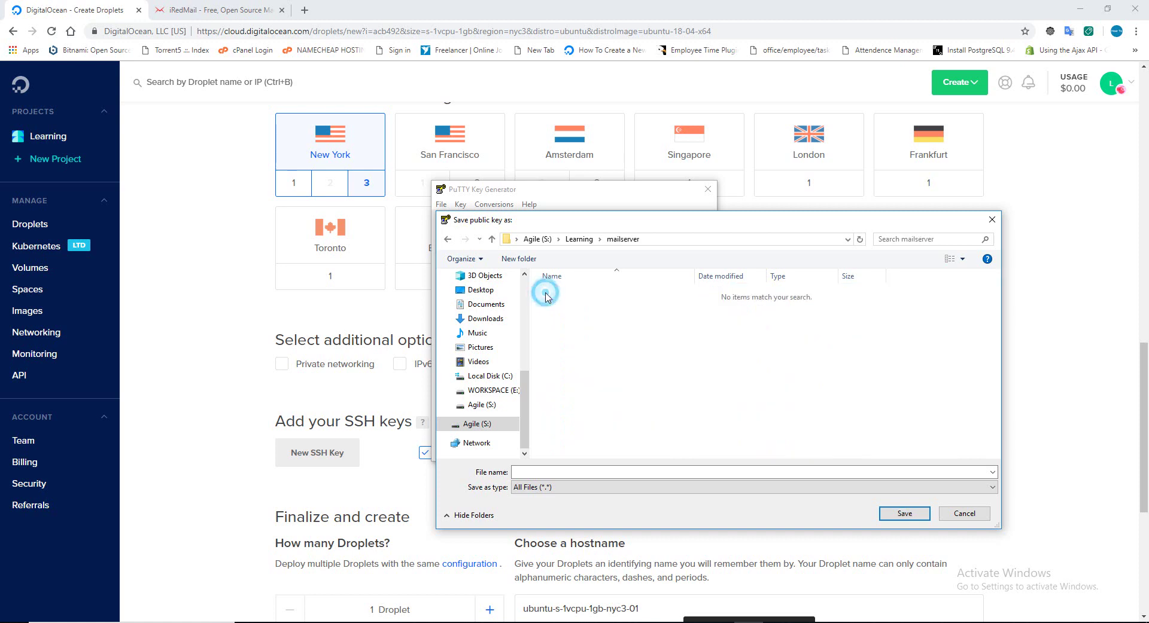
click(561, 471)
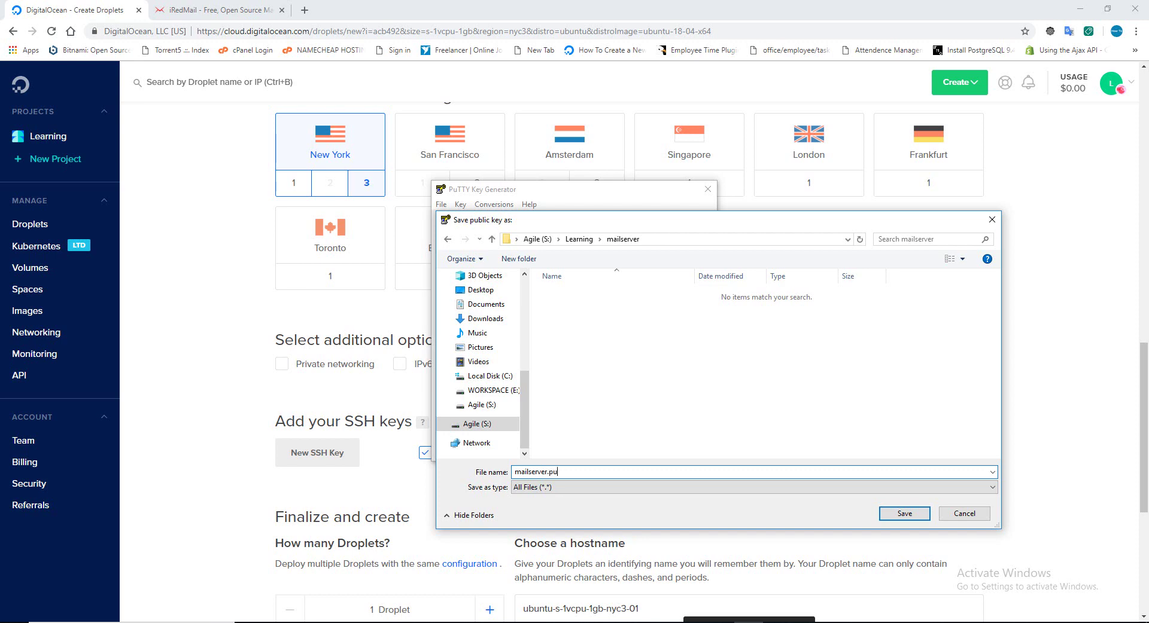
click(904, 514)
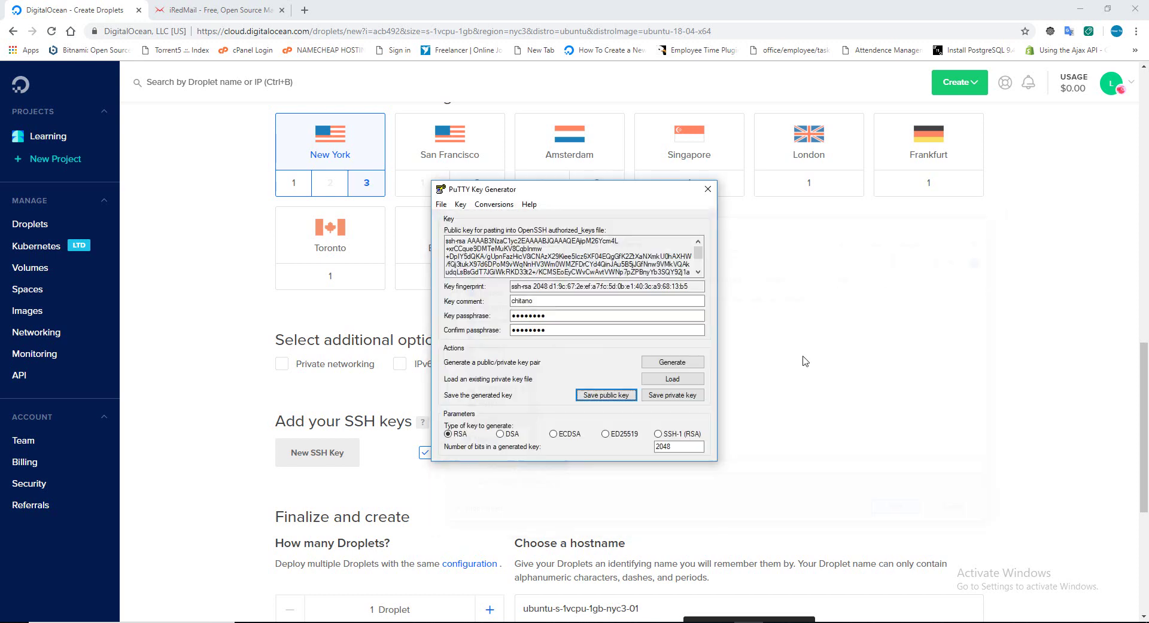
Save the private key as mailserver.ppk in the same folder and close PuTTYgen.
click(688, 395)
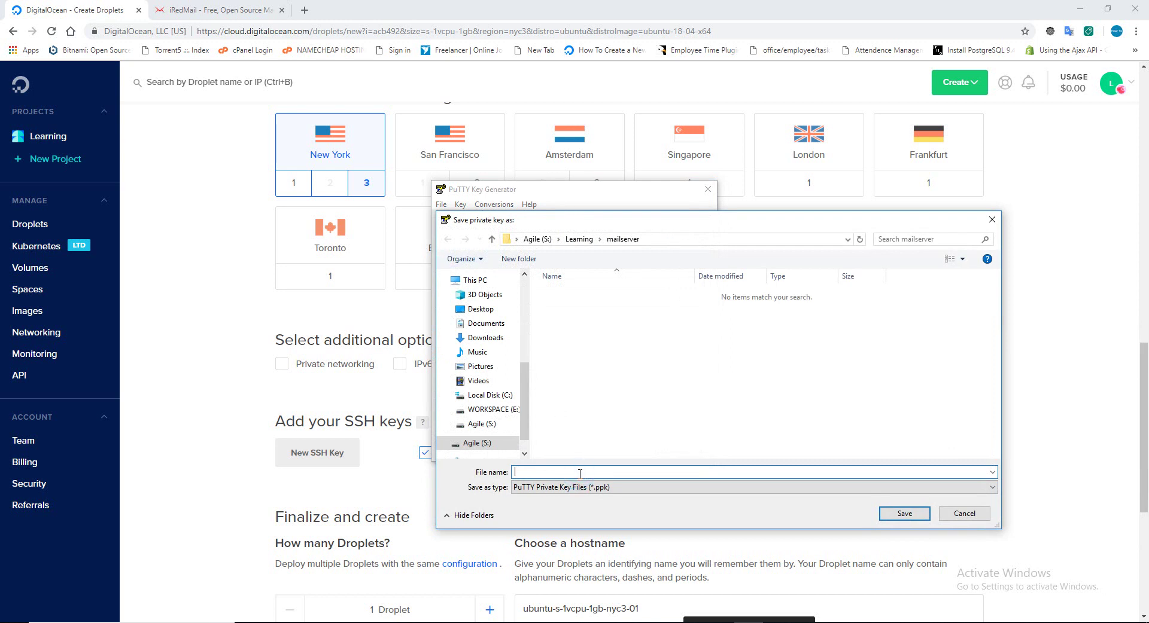
text(mailserve)
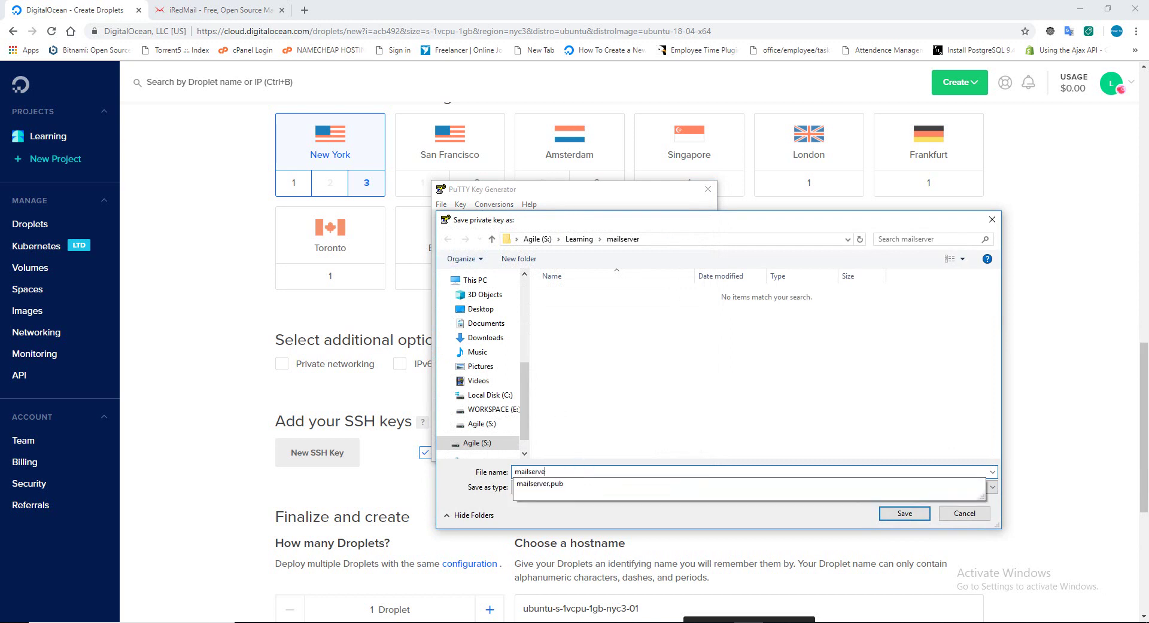
text(r.ppk)
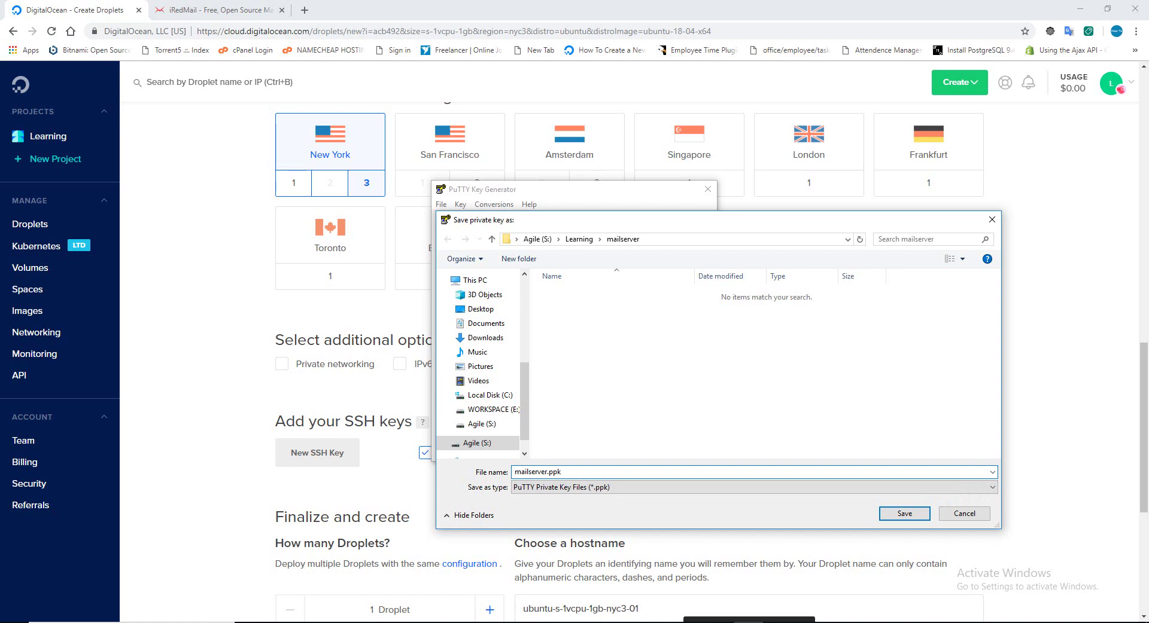
click(901, 518)
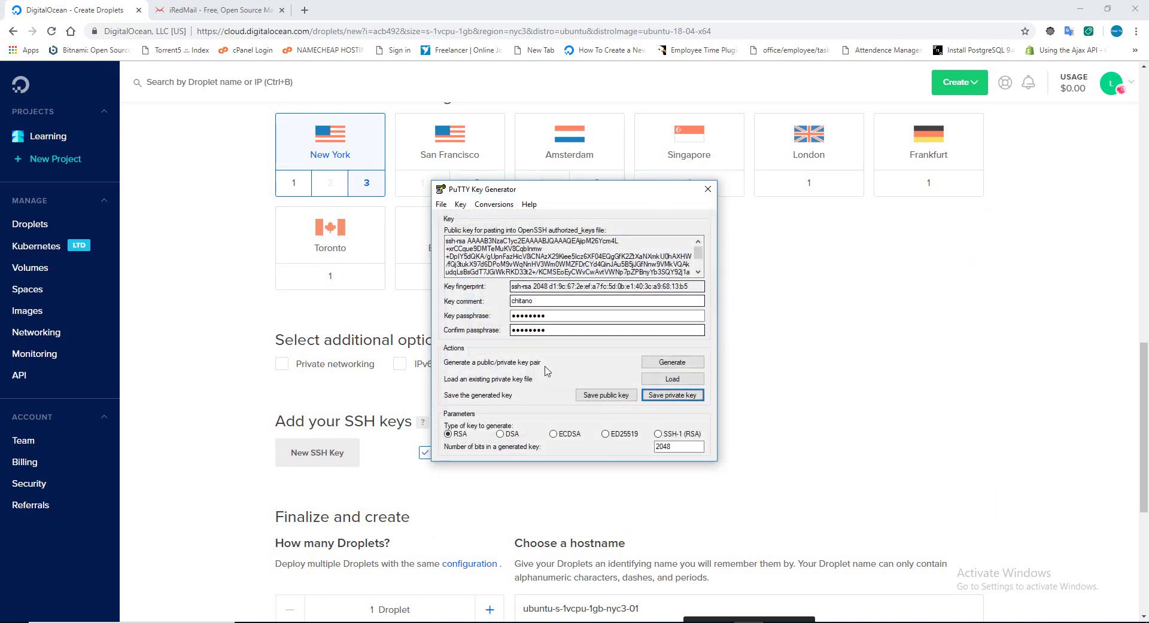
click(707, 193)
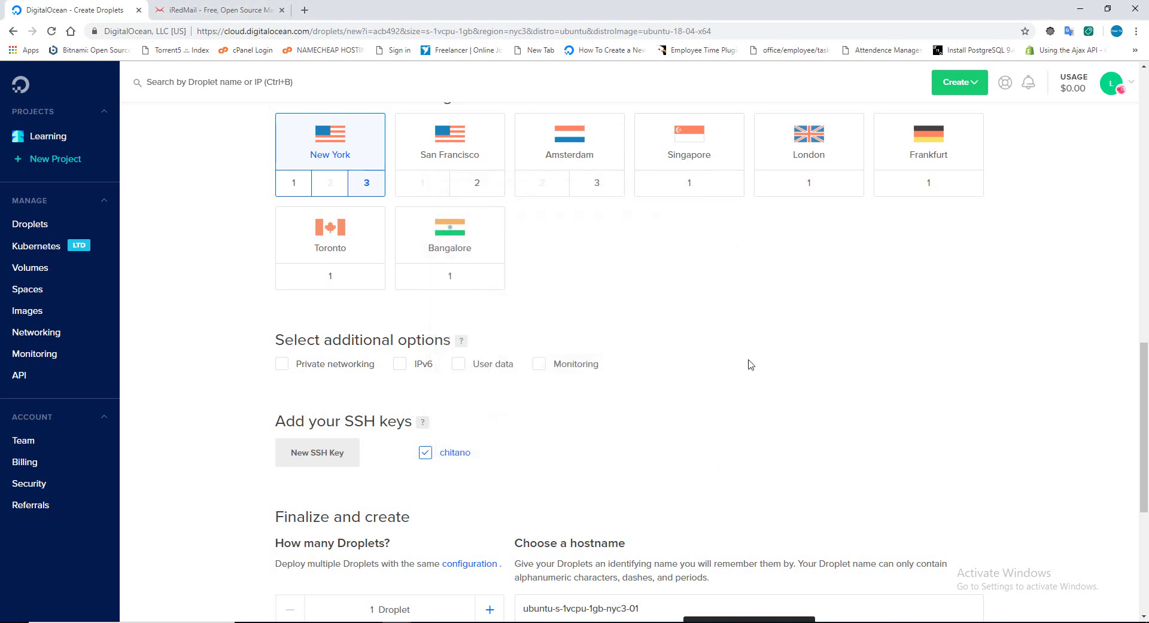
Under Finalize and create, select the default hostname ubuntu-s-1vcpu-1gb-nyc3-01, then open a new tab.
scroll(751, 364, down, 5)
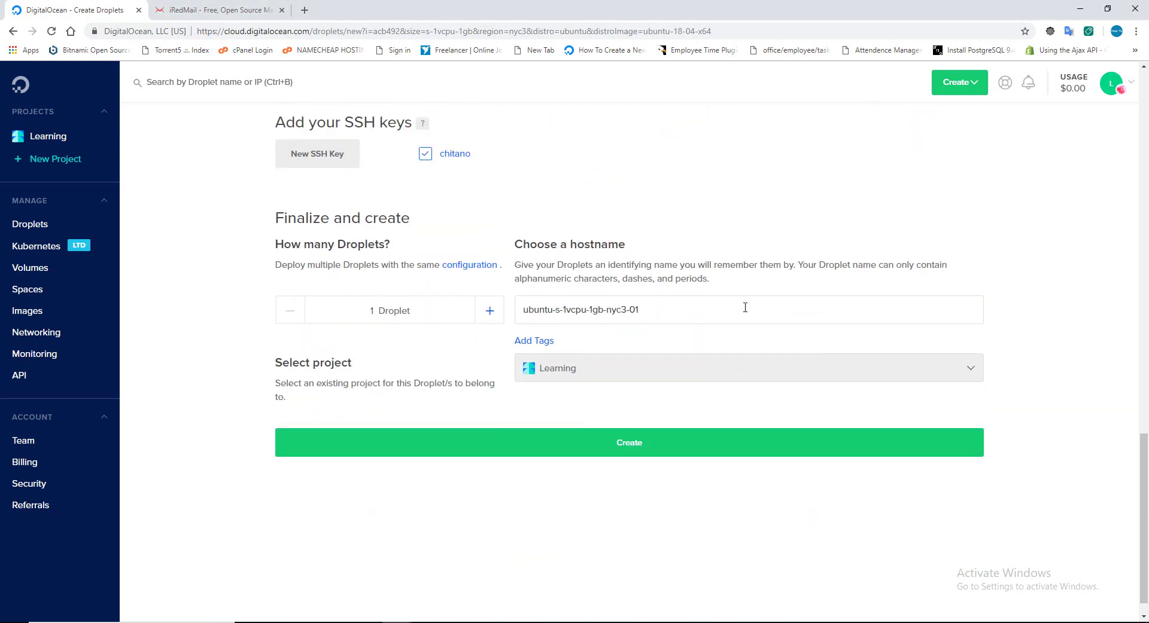
drag(745, 308, 376, 275)
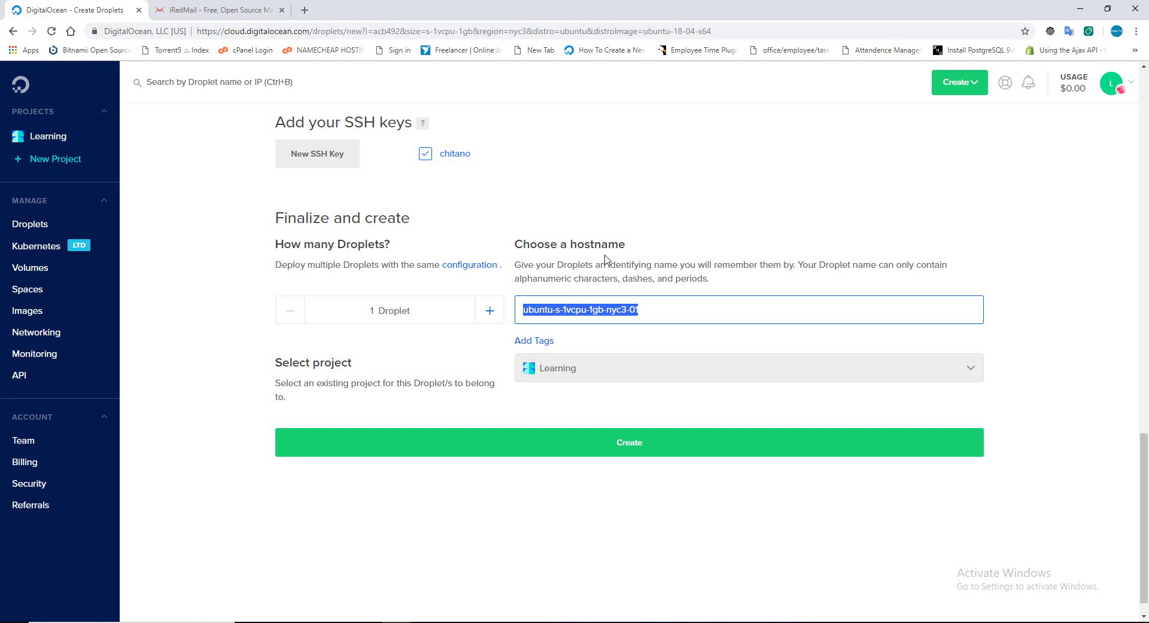
click(304, 10)
In Gmail, search for a sender address, switching its domain to howtofig.com and then jerbit.com.
text(gmai)
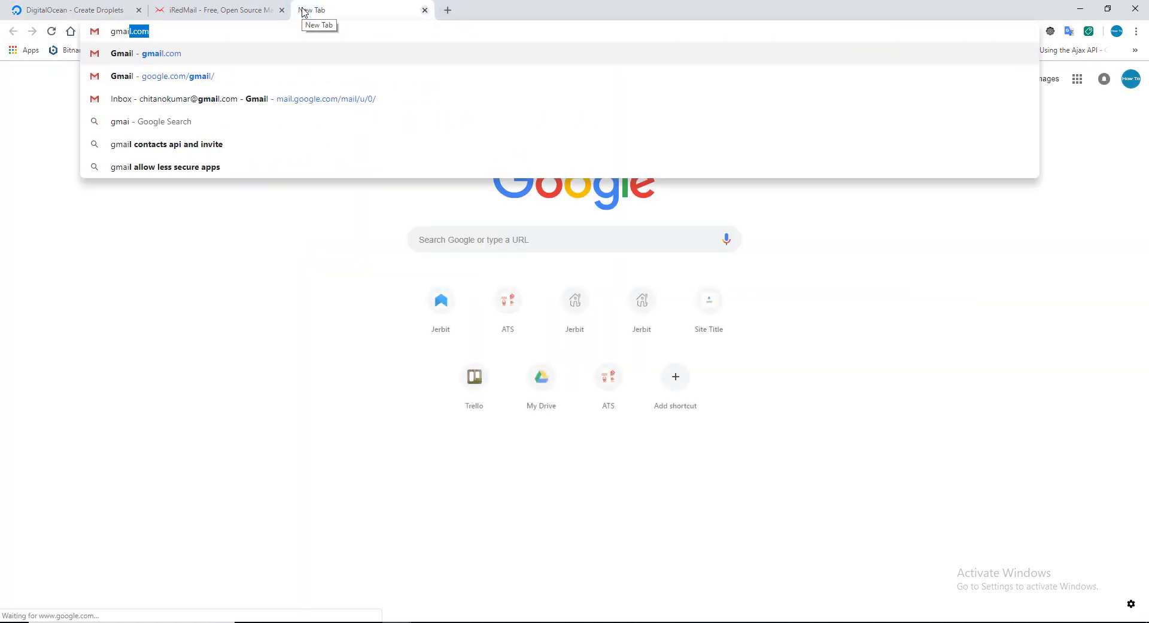
key(Return)
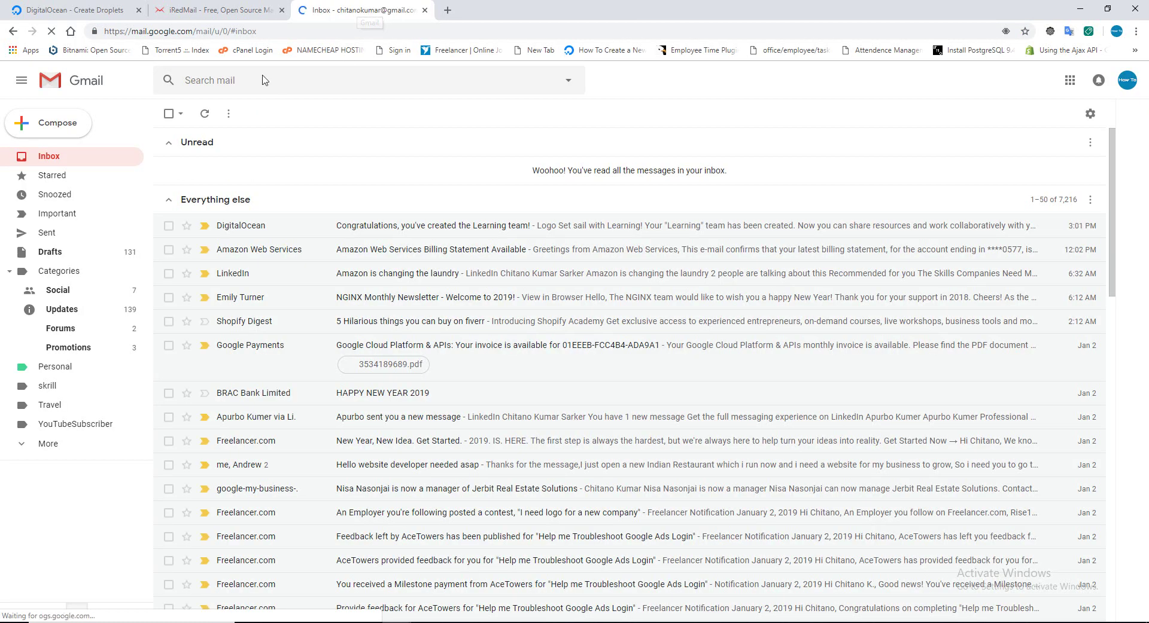
click(264, 78)
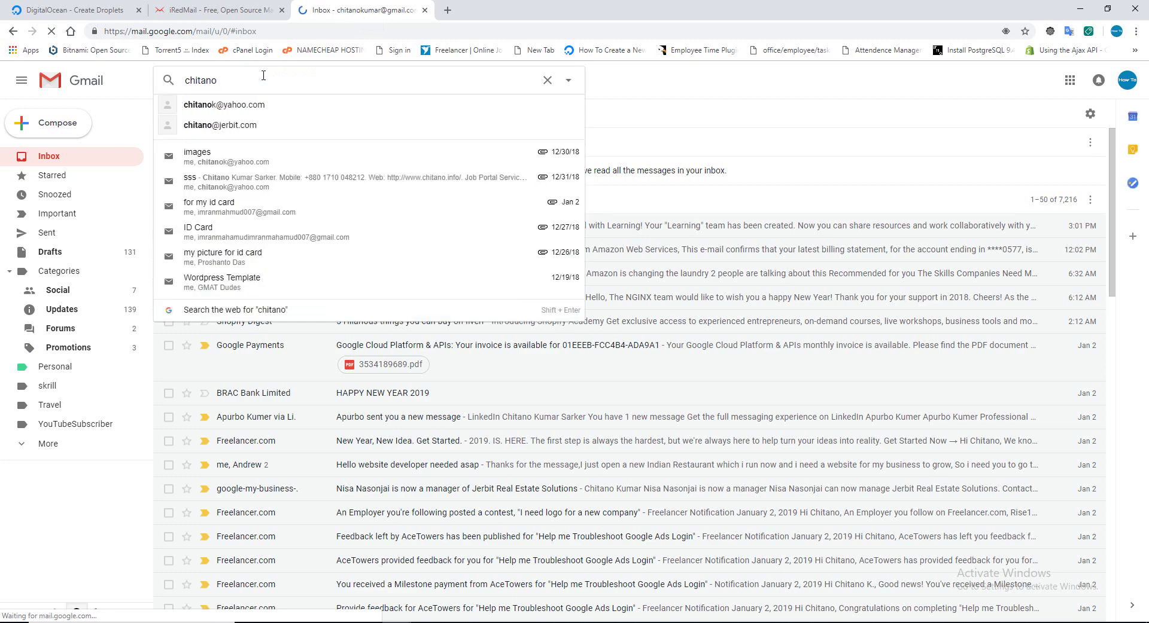
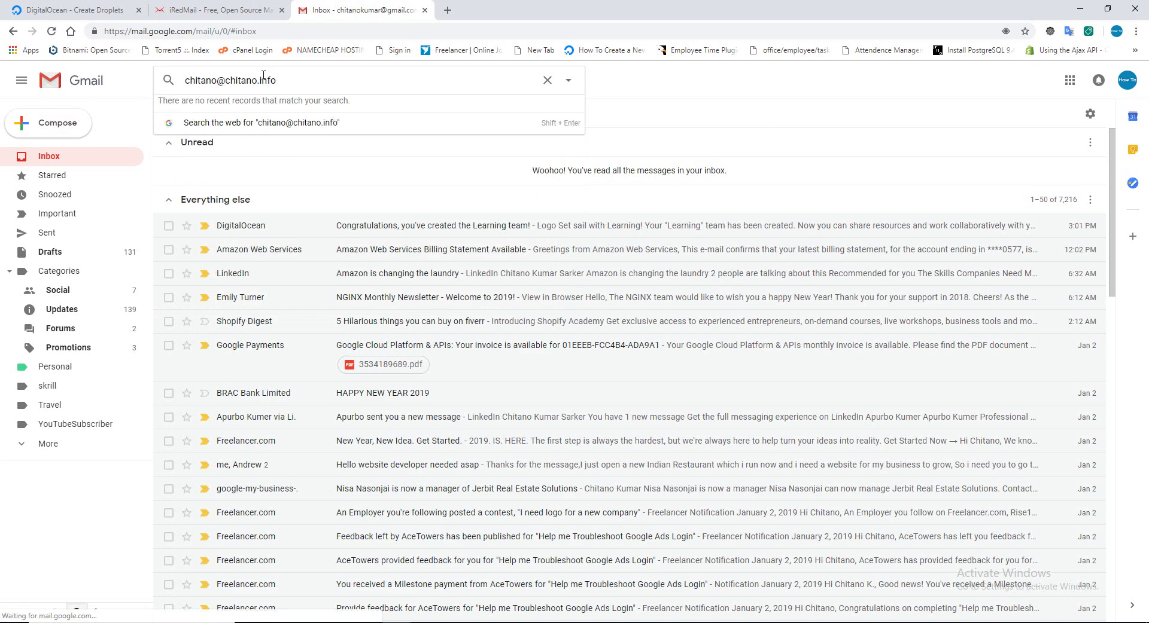
key(Return)
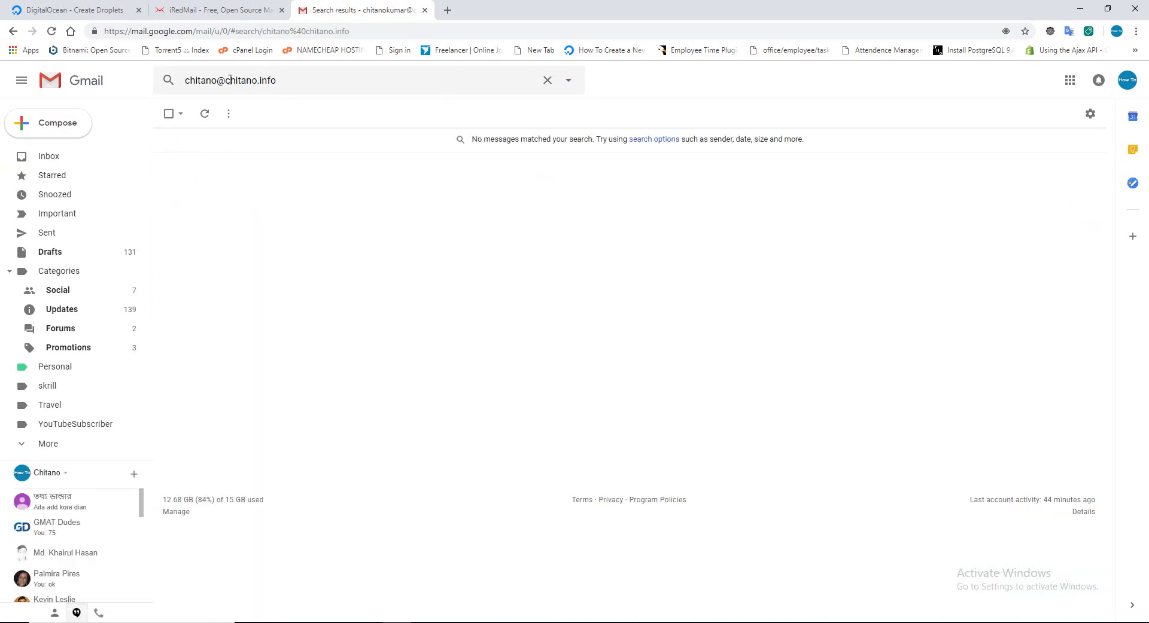
drag(227, 80, 351, 80)
text(howto)
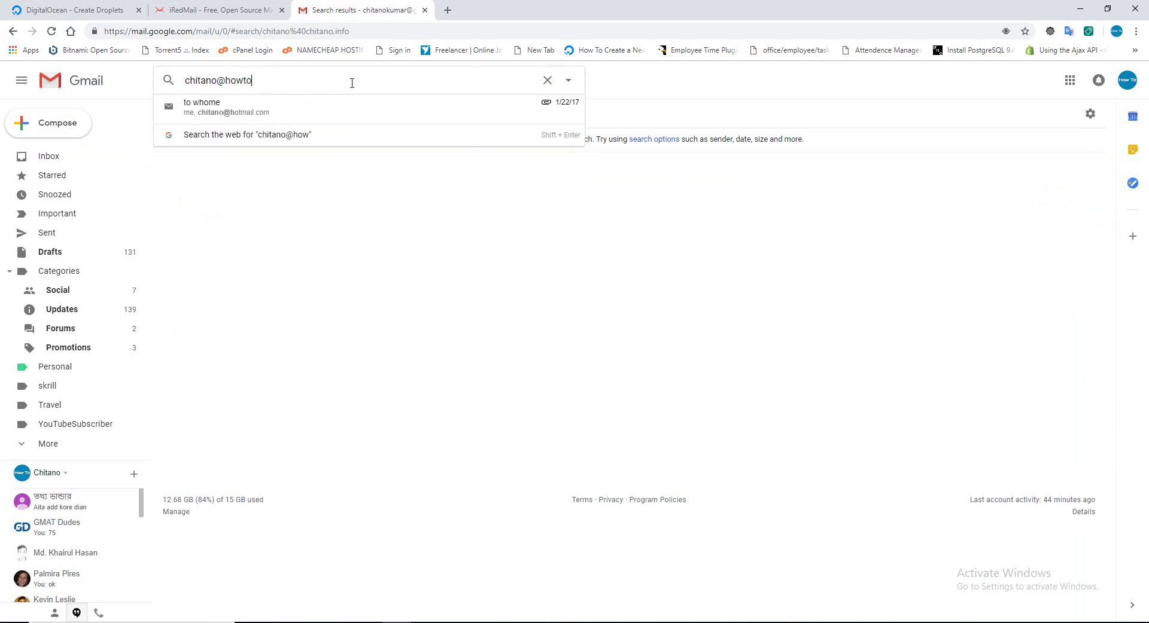
text(fig.com)
key(Return)
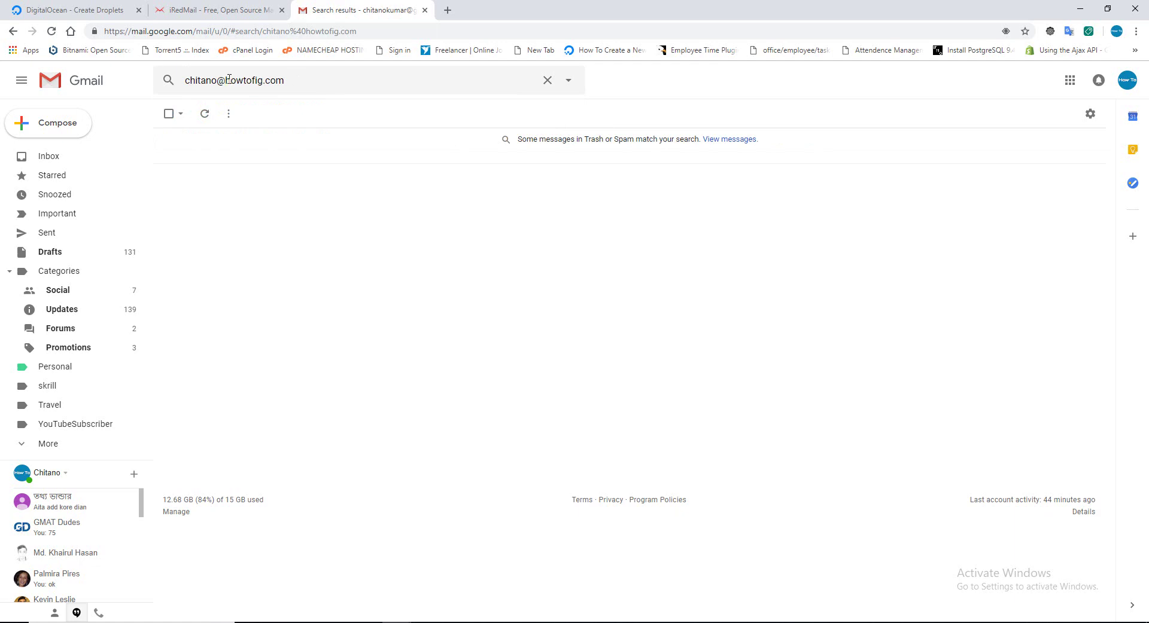
drag(229, 79, 397, 80)
text(jerbi)
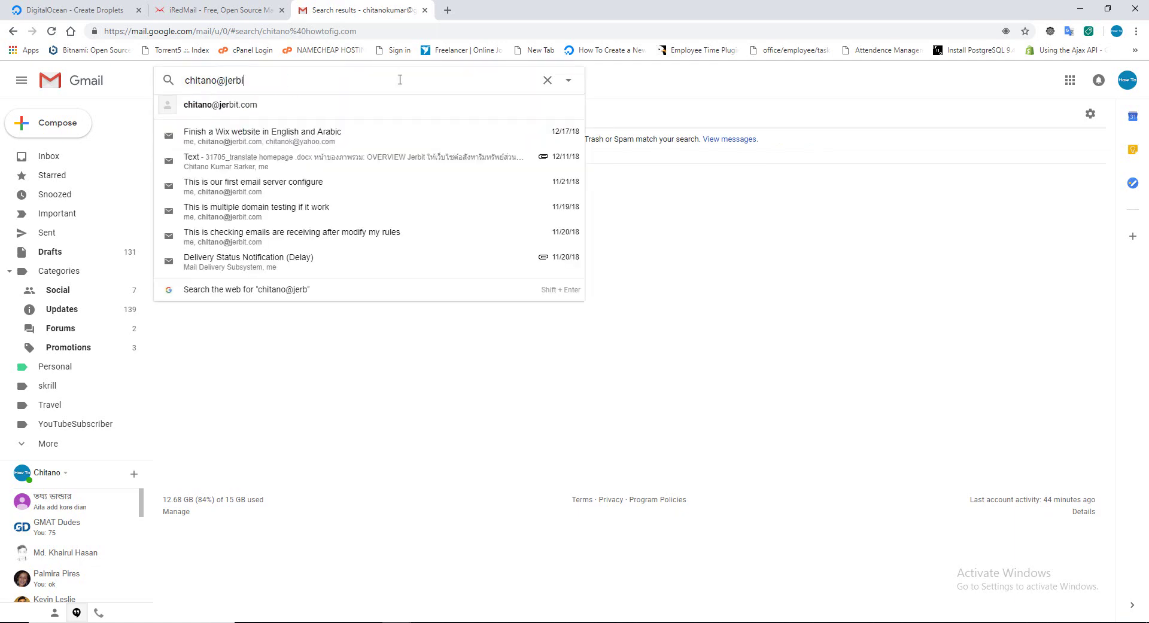
text(t.com)
key(Return)
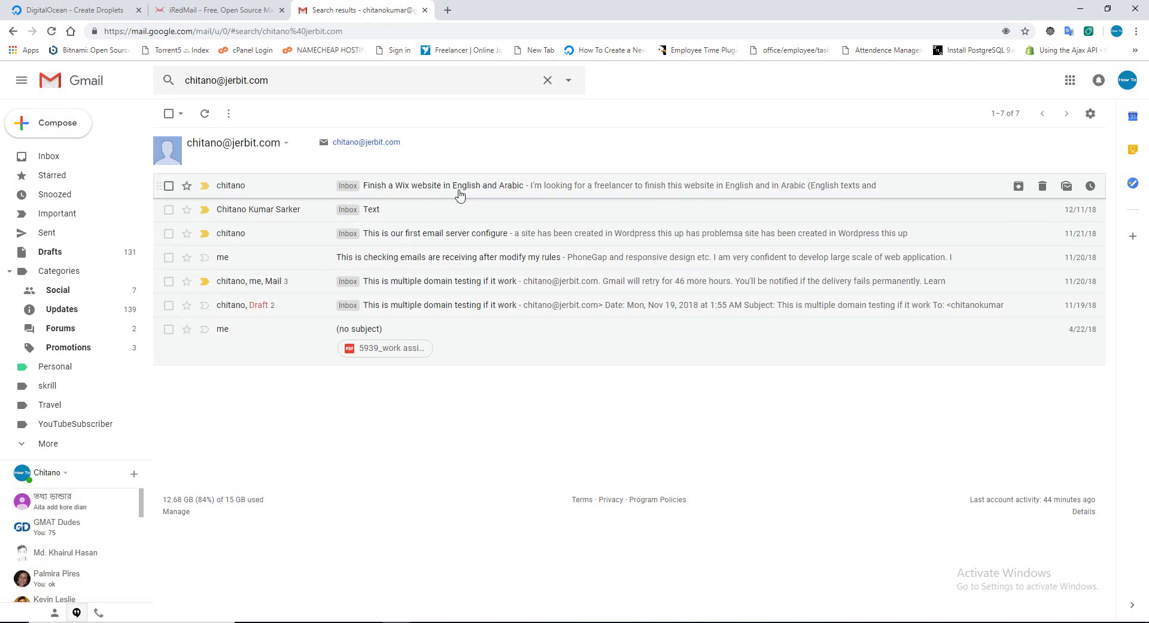
Open the 'Text' message, check its mailed-by and signed-by jerbit.com details, then return to iRedMail.
click(380, 214)
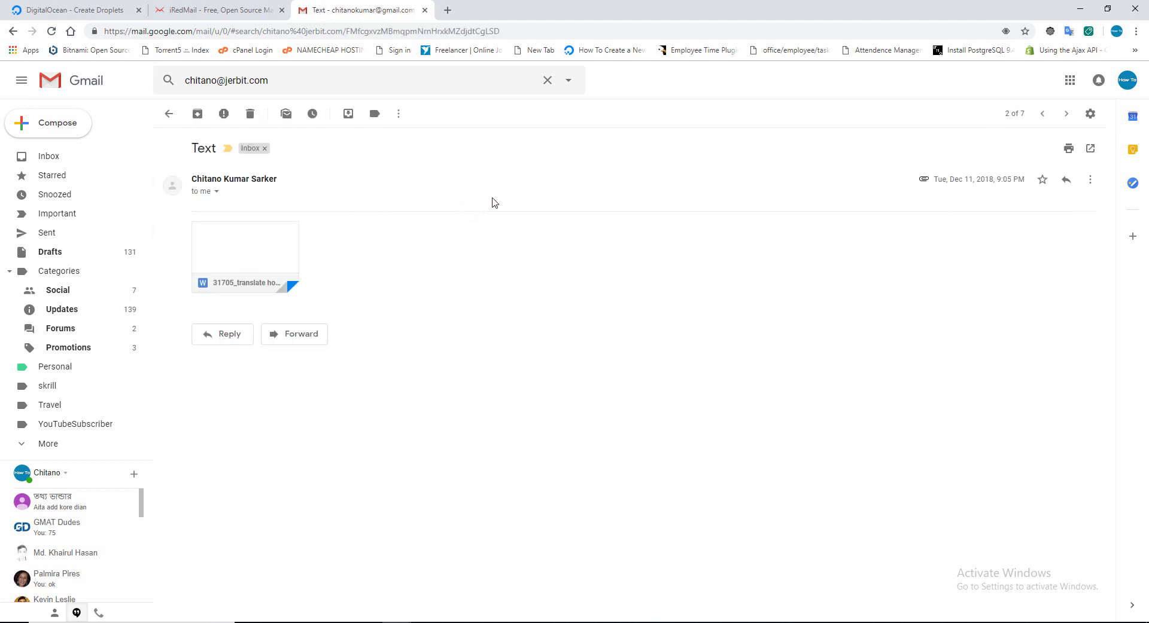
click(216, 192)
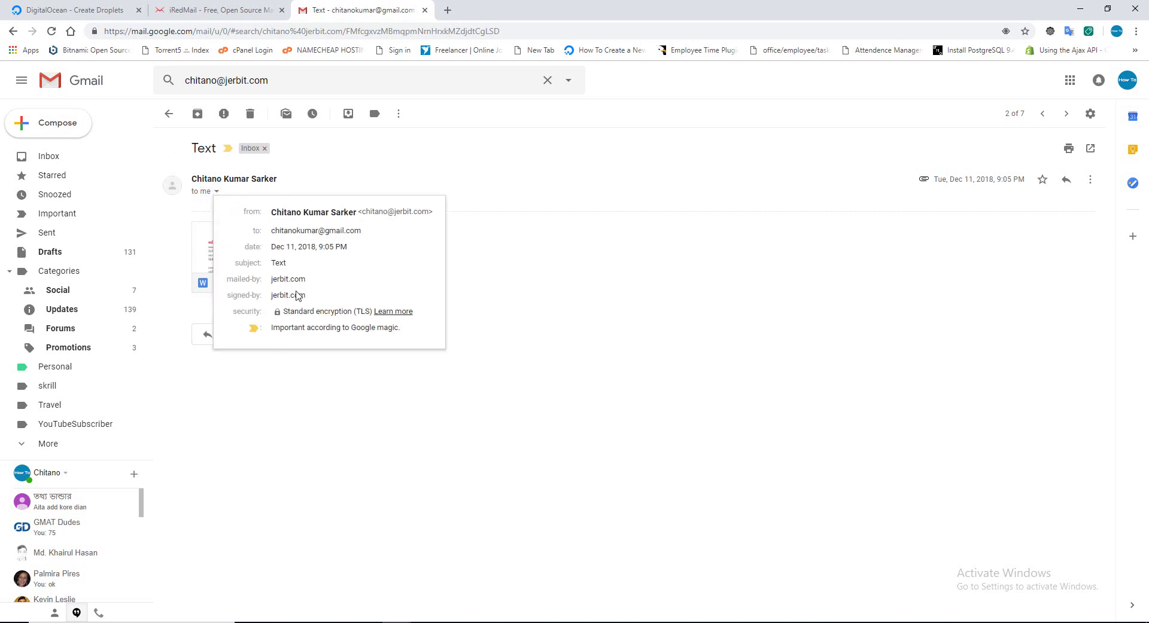
drag(229, 295, 326, 298)
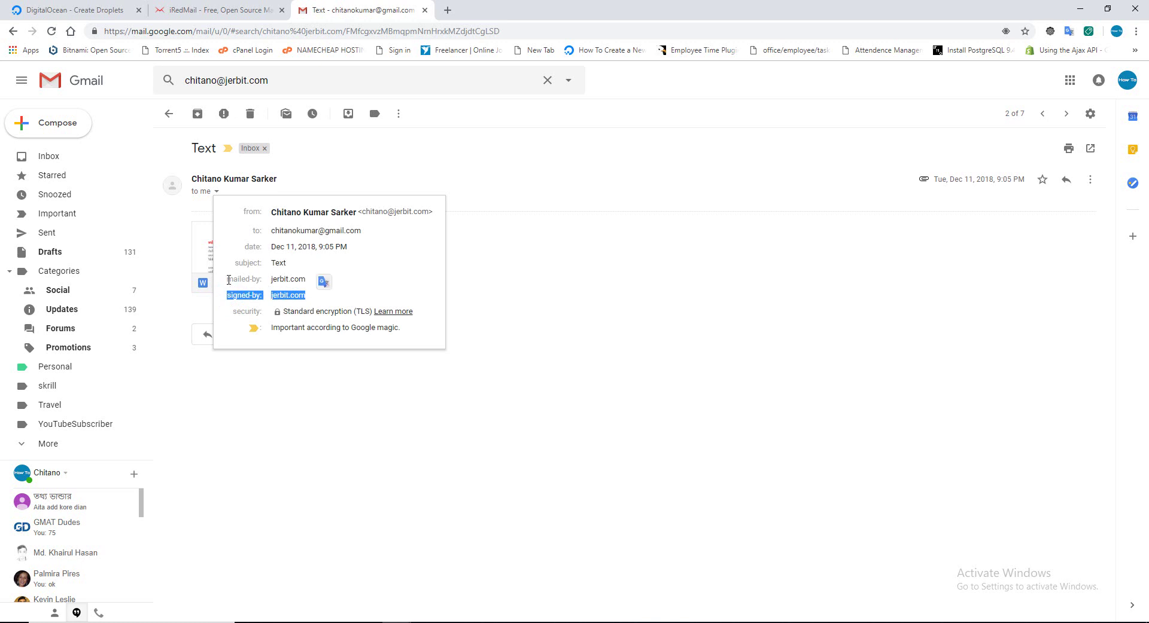
drag(227, 279, 314, 283)
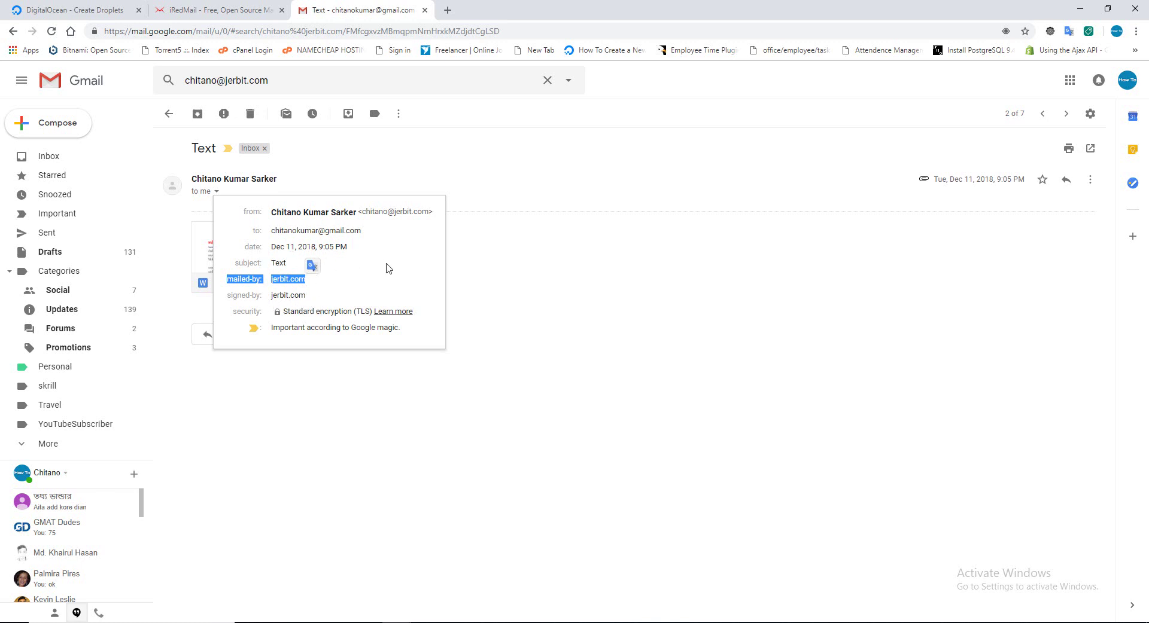
click(234, 10)
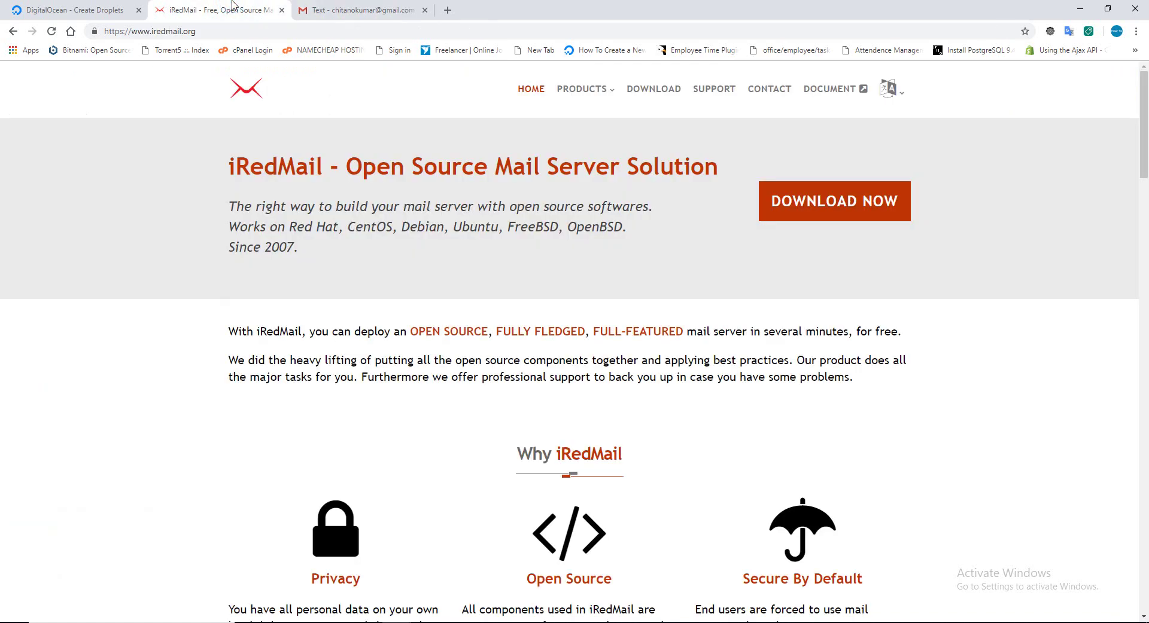
Replace the droplet hostname with studentbd.org, correcting a mistyped letter along the way.
click(62, 8)
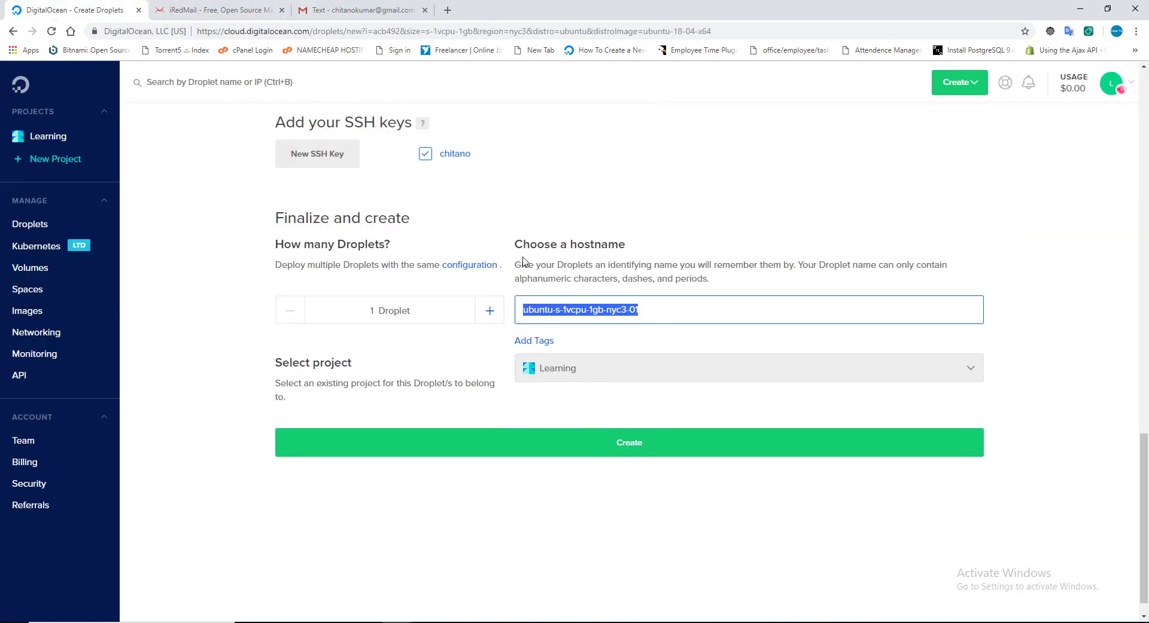
click(658, 310)
triple_click(658, 309)
text(studentbe.org)
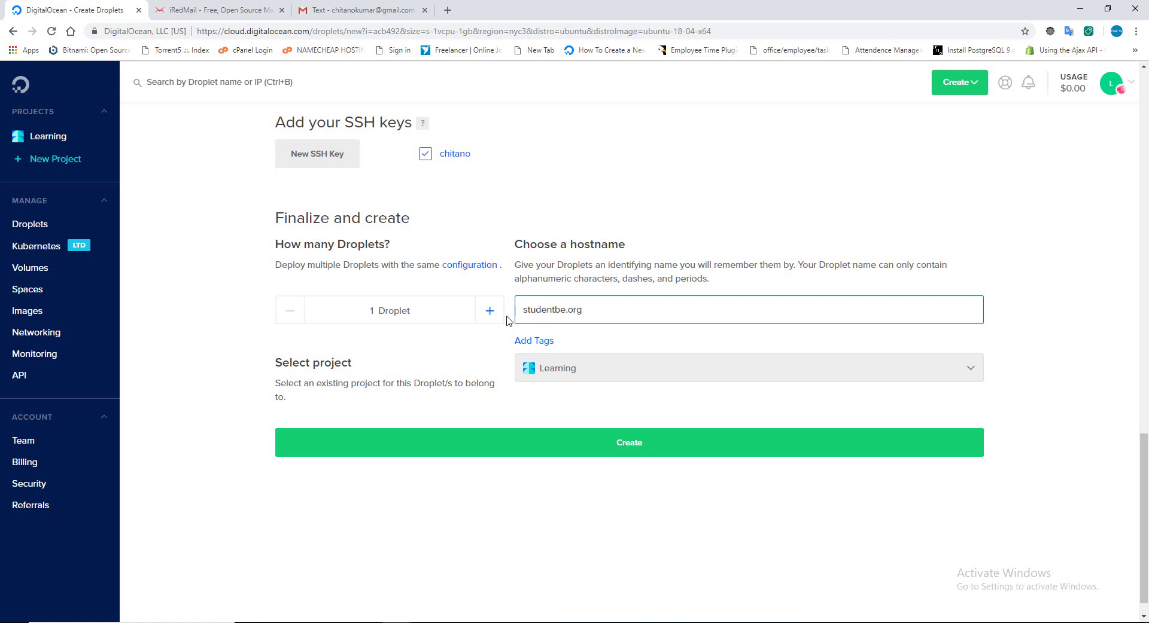
key(BackSpace)
text(d)
double_click(586, 310)
key(ctrl+c)
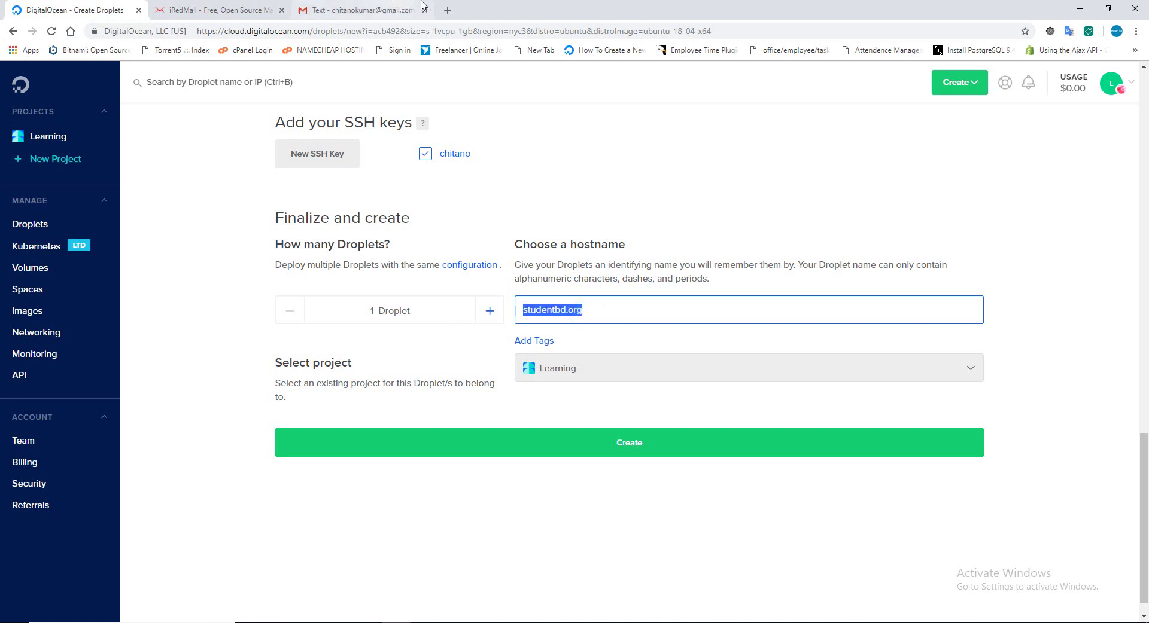
click(448, 10)
Load and reload studentbd.org in the new tab, then return to the Create Droplets tab.
key(ctrl+v)
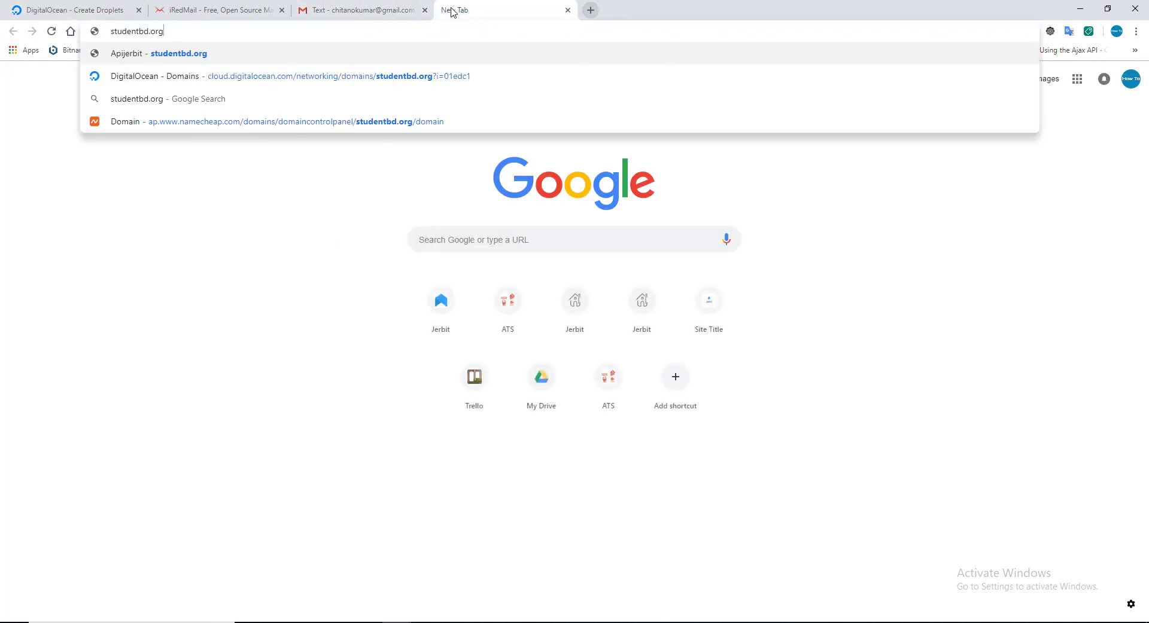
key(Return)
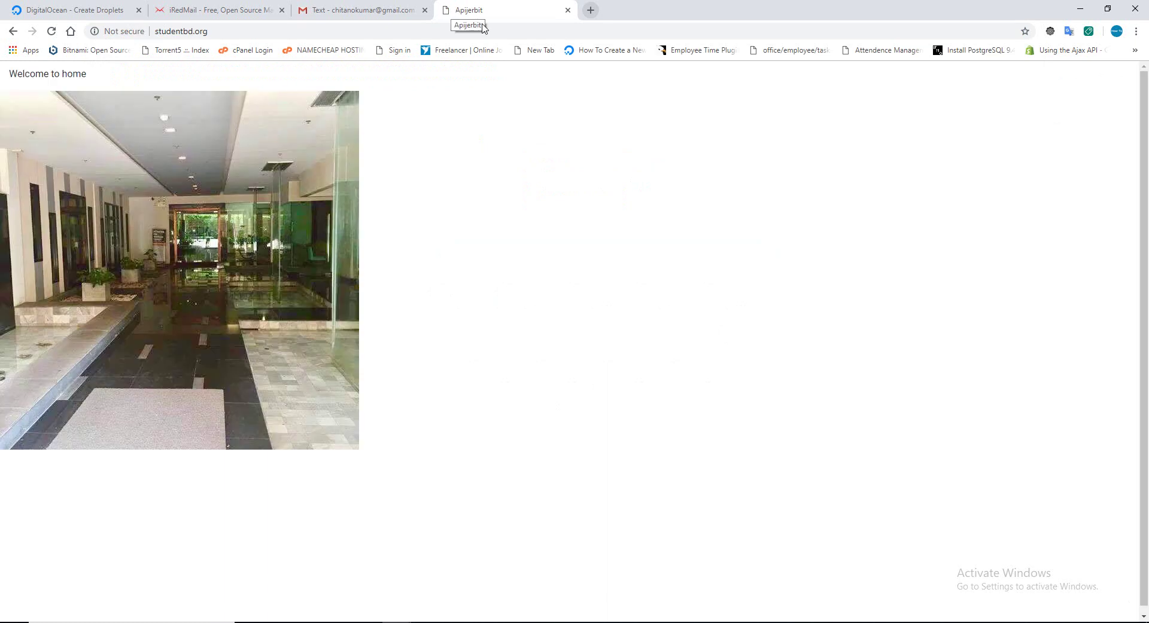
click(488, 31)
key(Return)
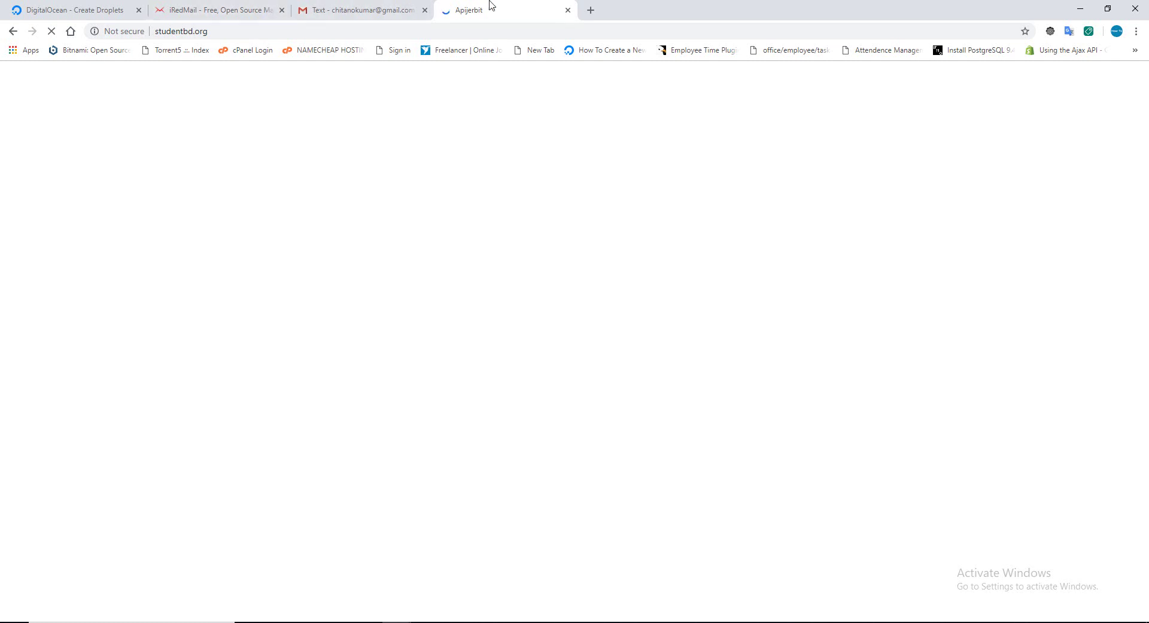
click(225, 10)
click(66, 9)
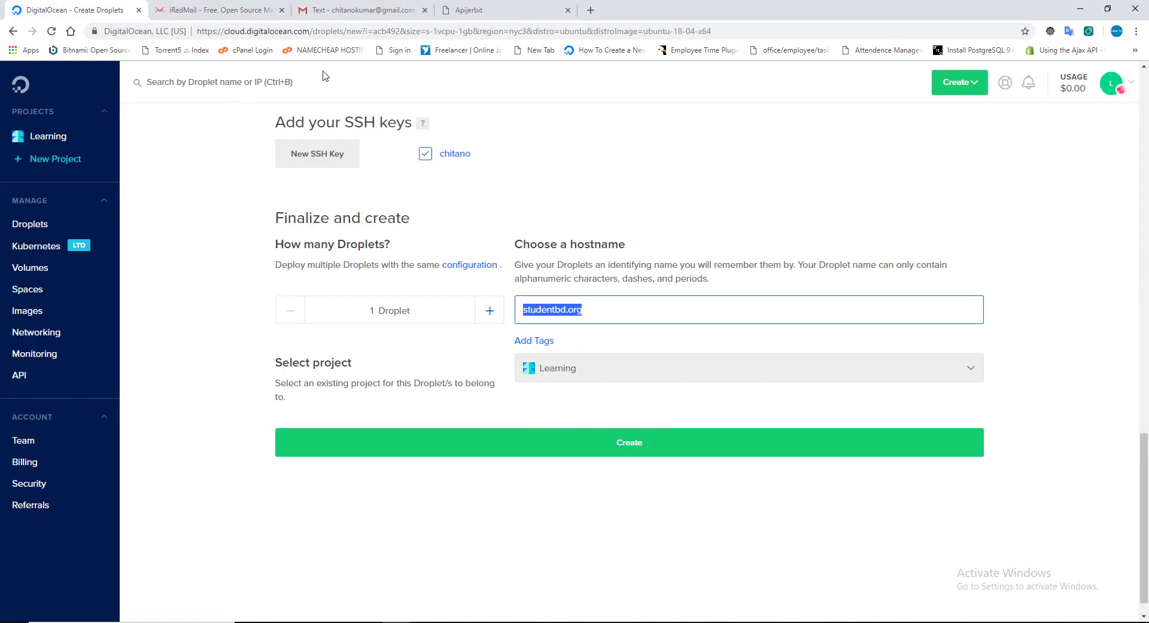
Prefix the hostname with 'mail.' to make mail.studentbd.org and create the droplet.
click(586, 309)
drag(517, 242, 663, 250)
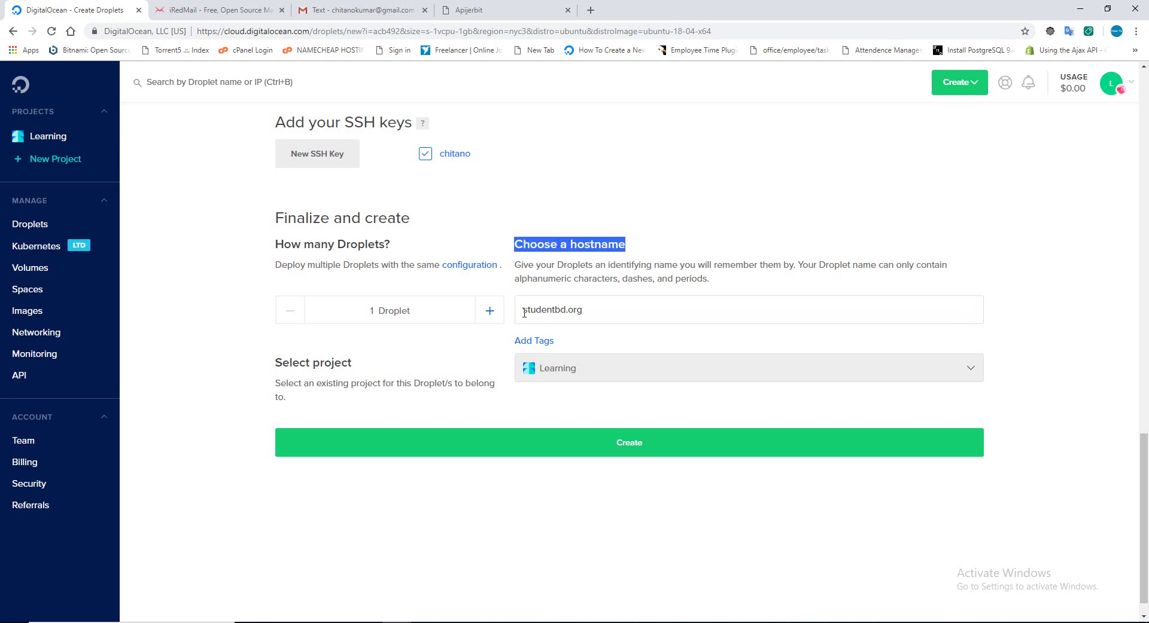
drag(524, 312, 591, 308)
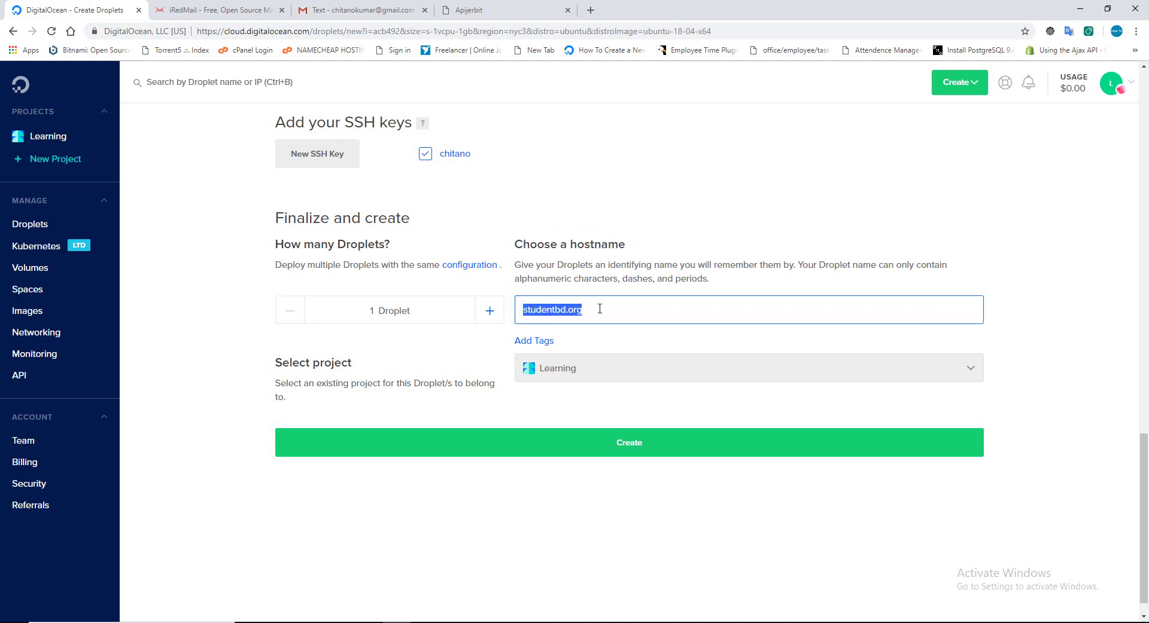
click(600, 309)
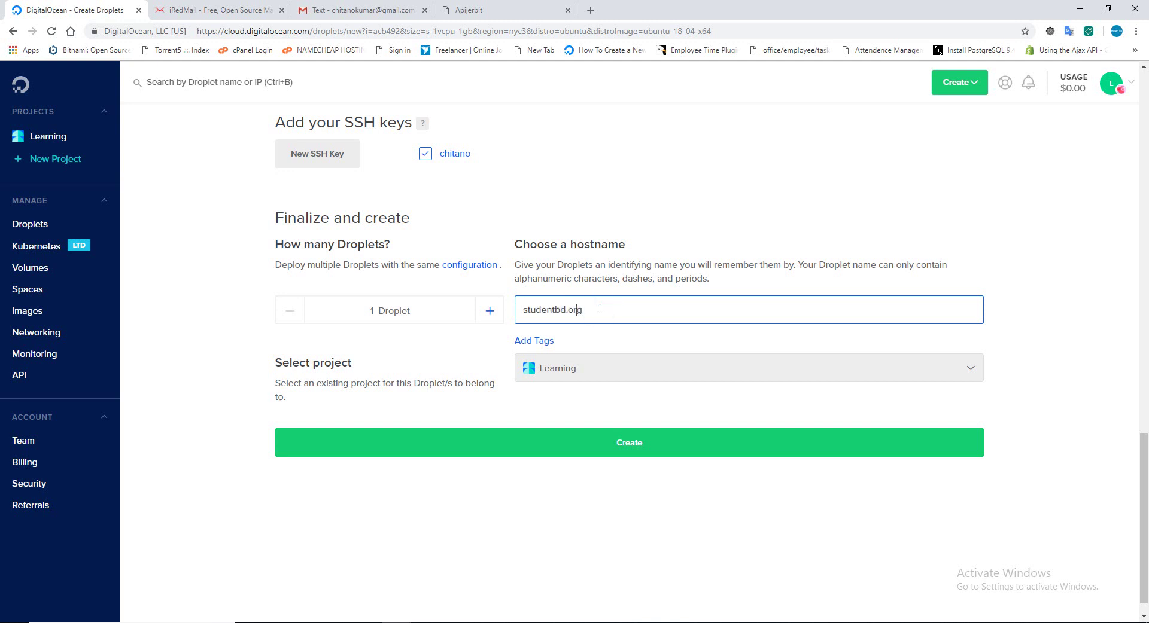
text(mail.)
click(632, 312)
click(629, 445)
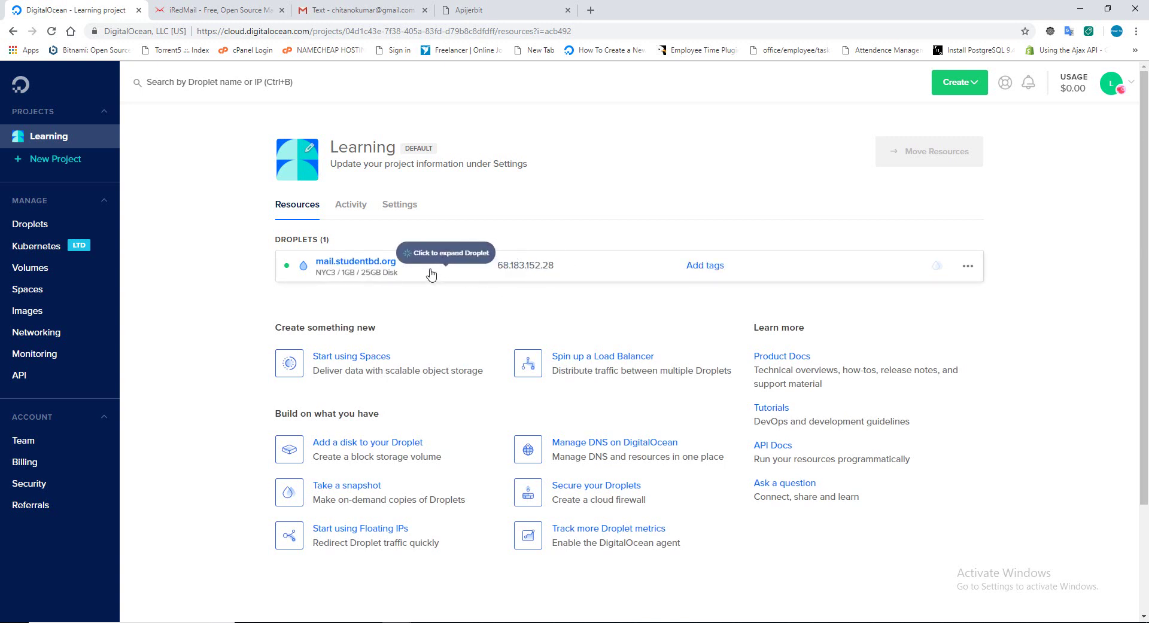
Copy the droplet's IP 68.183.152.28 and launch Command Prompt via cmd.
click(569, 268)
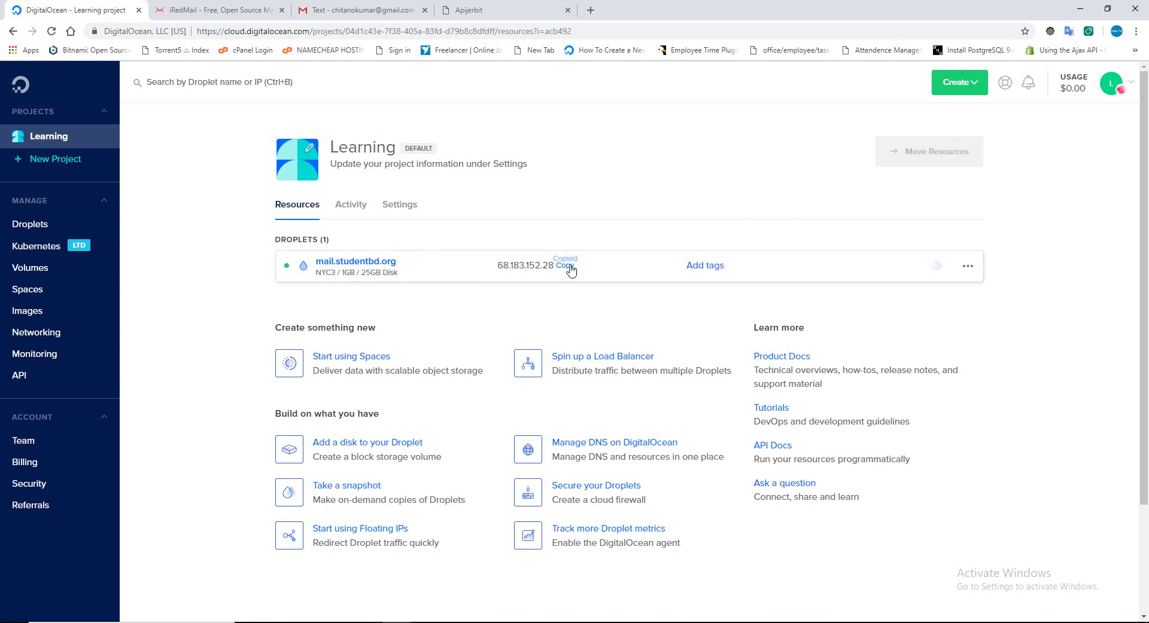
key(super)
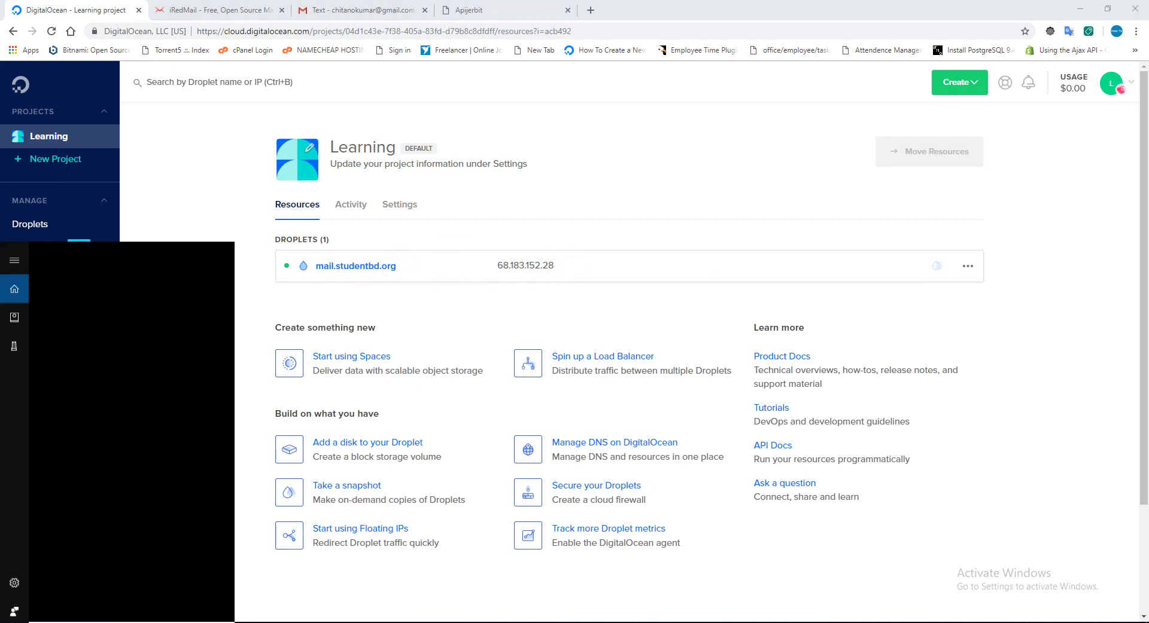
text(cmd)
key(Return)
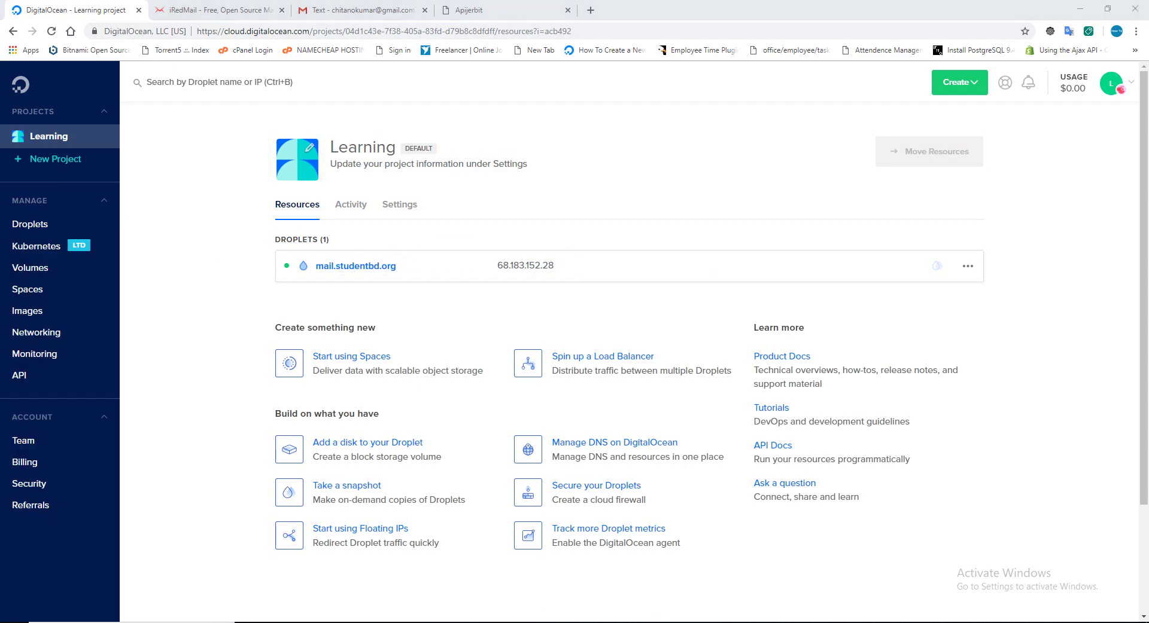
Ping 68.183.152.28, confirm the replies (250 ms, TTL 48), and return to the DigitalOcean project page.
text(ping)
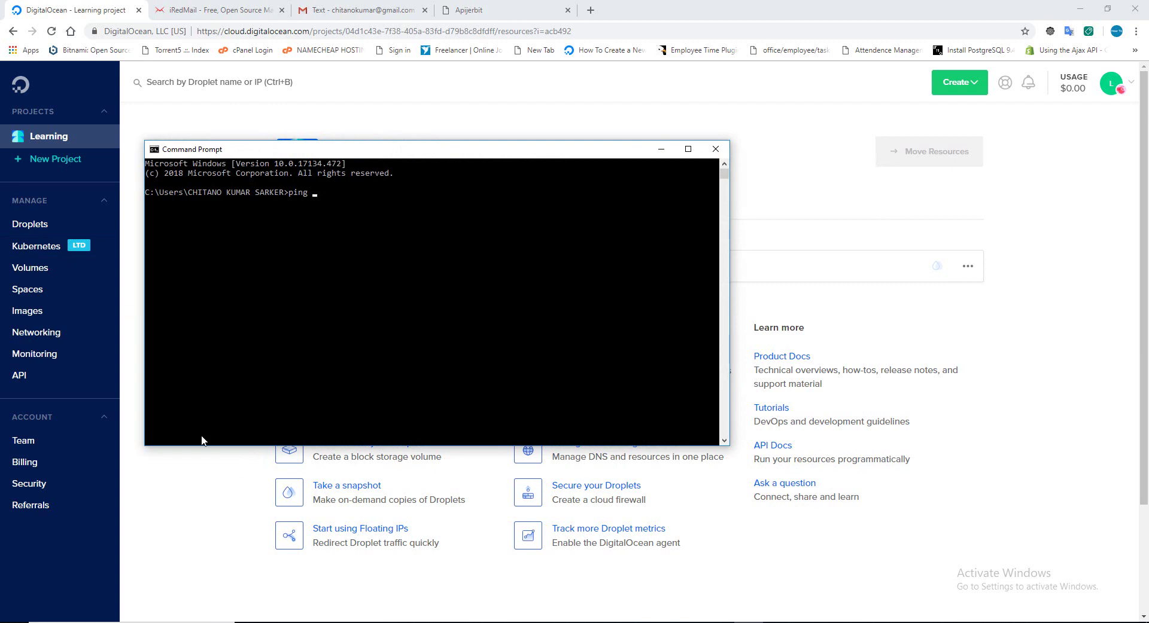
right_click(443, 241)
key(Return)
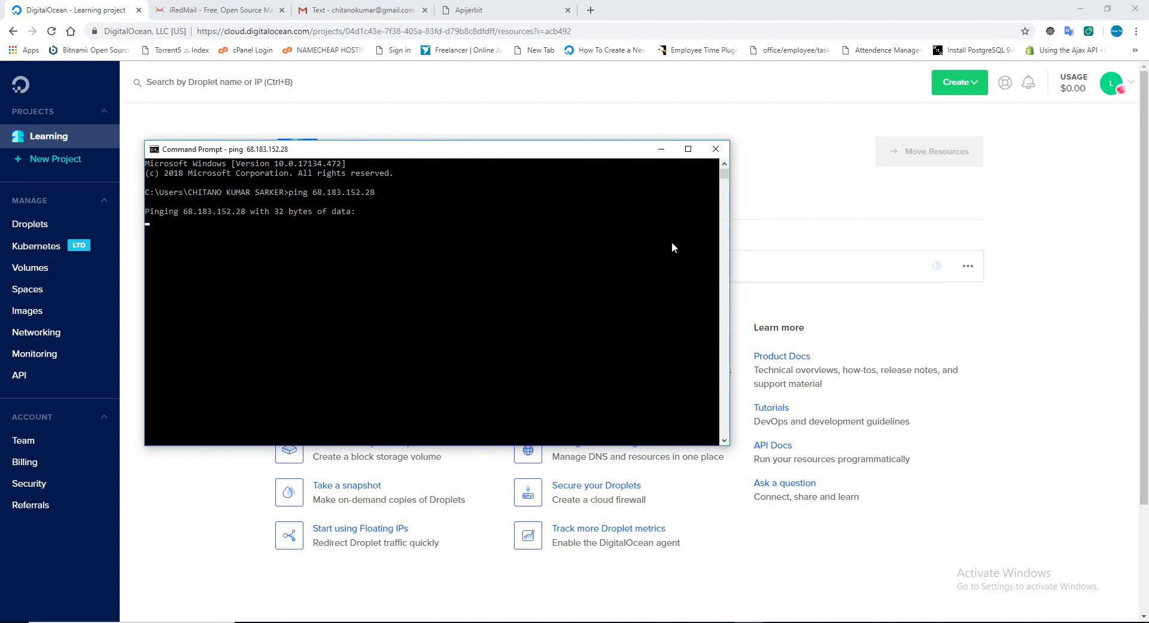
drag(442, 155, 708, 311)
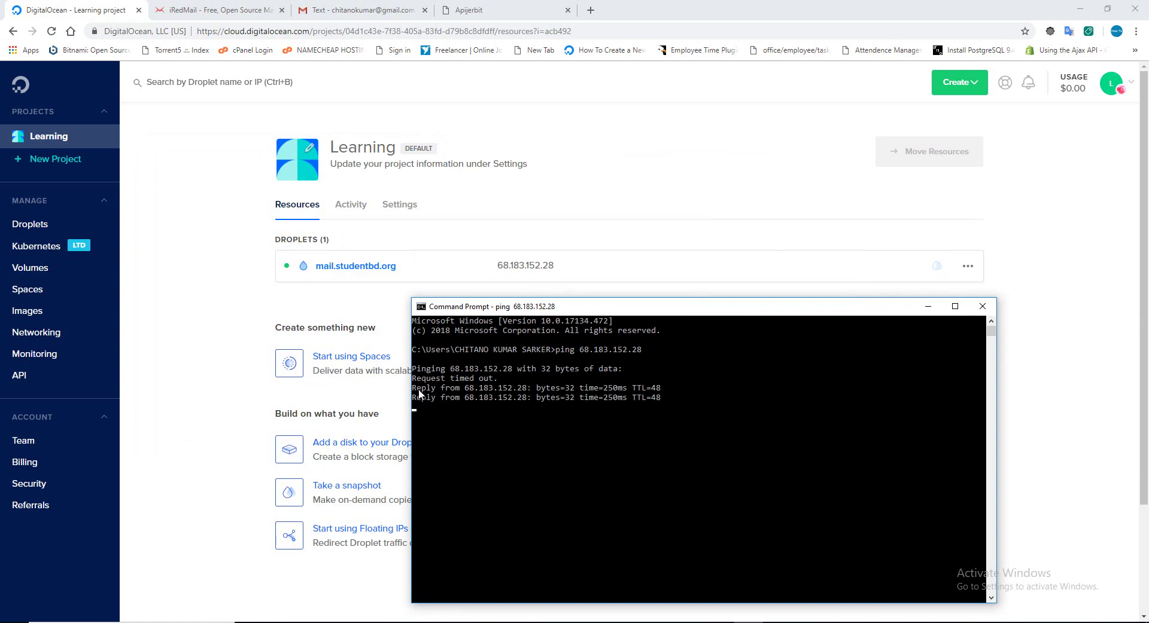
drag(418, 392, 656, 390)
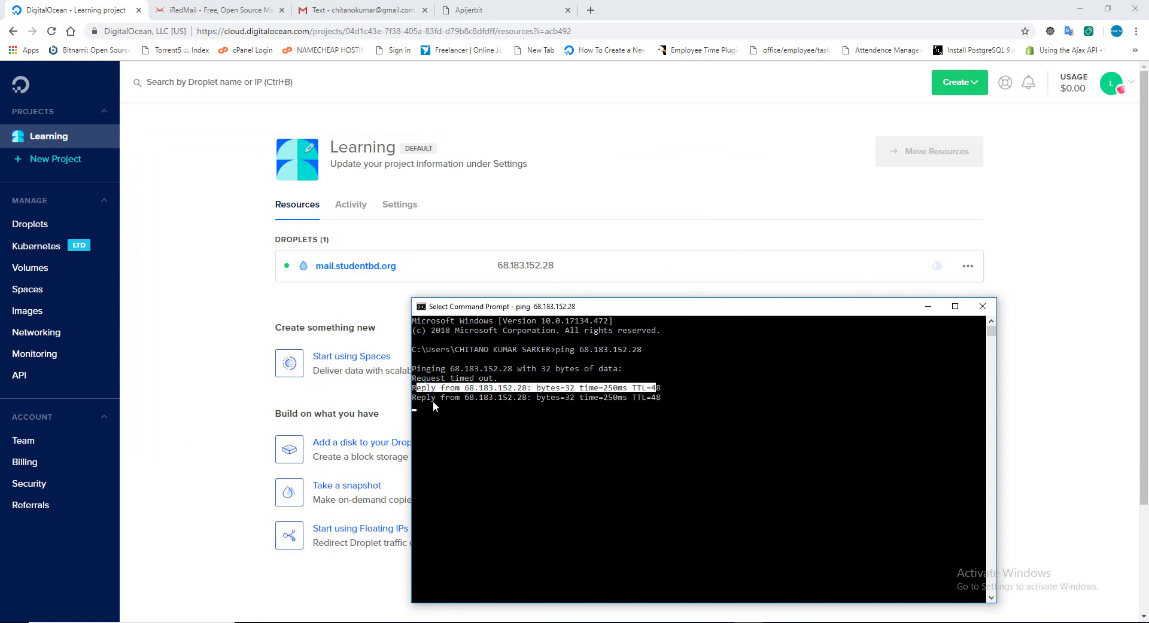
click(687, 426)
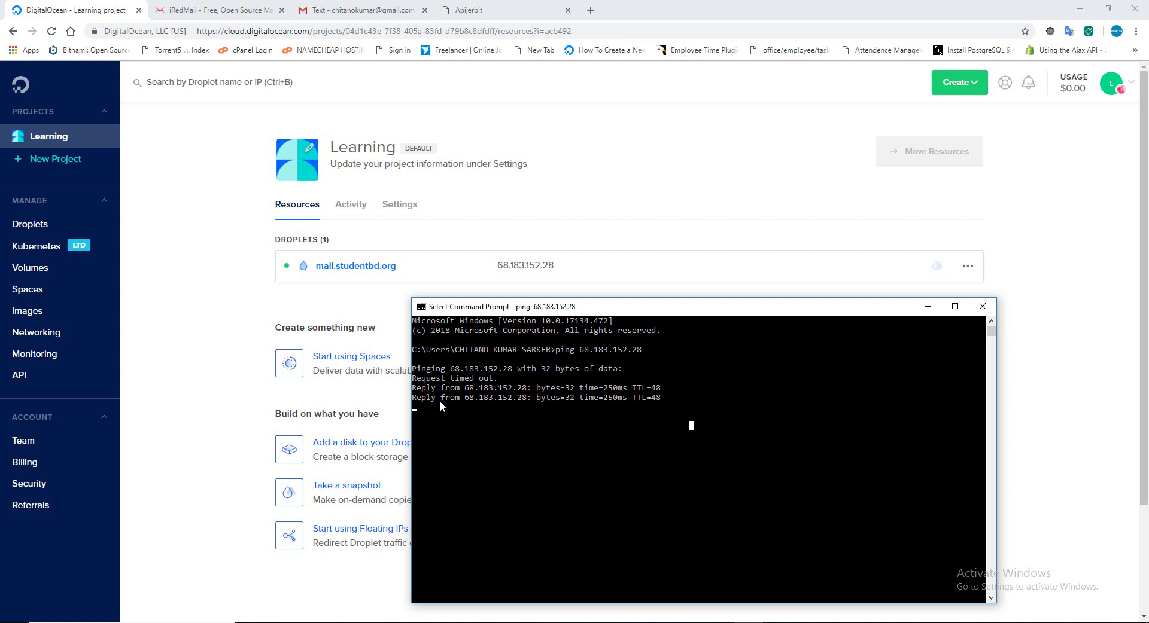
drag(485, 400, 551, 407)
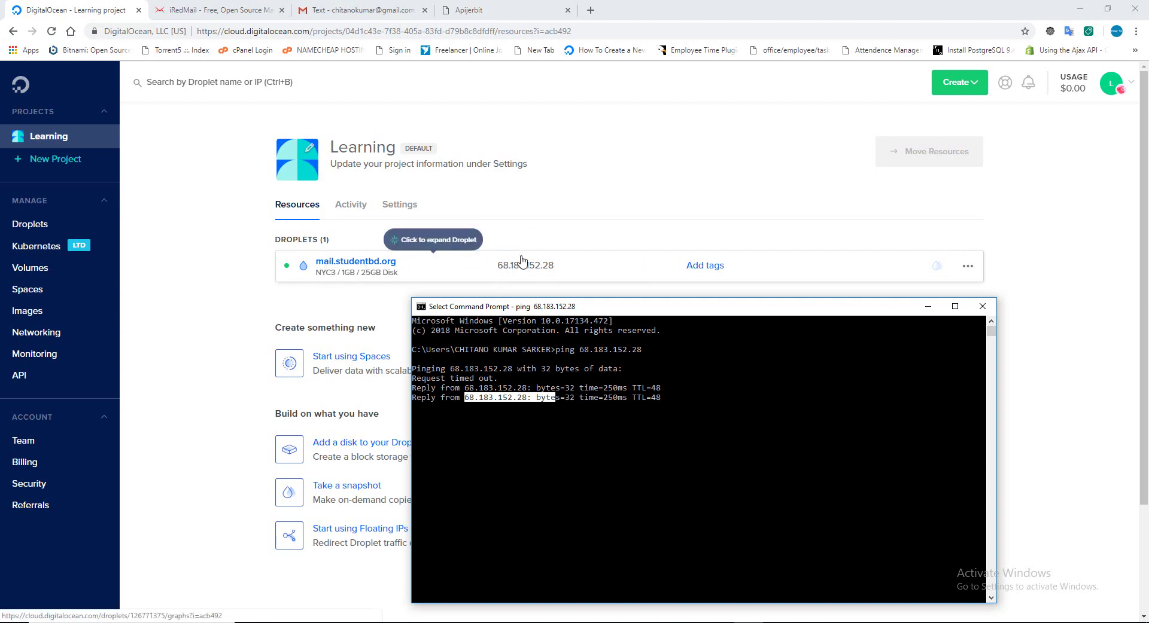
click(229, 329)
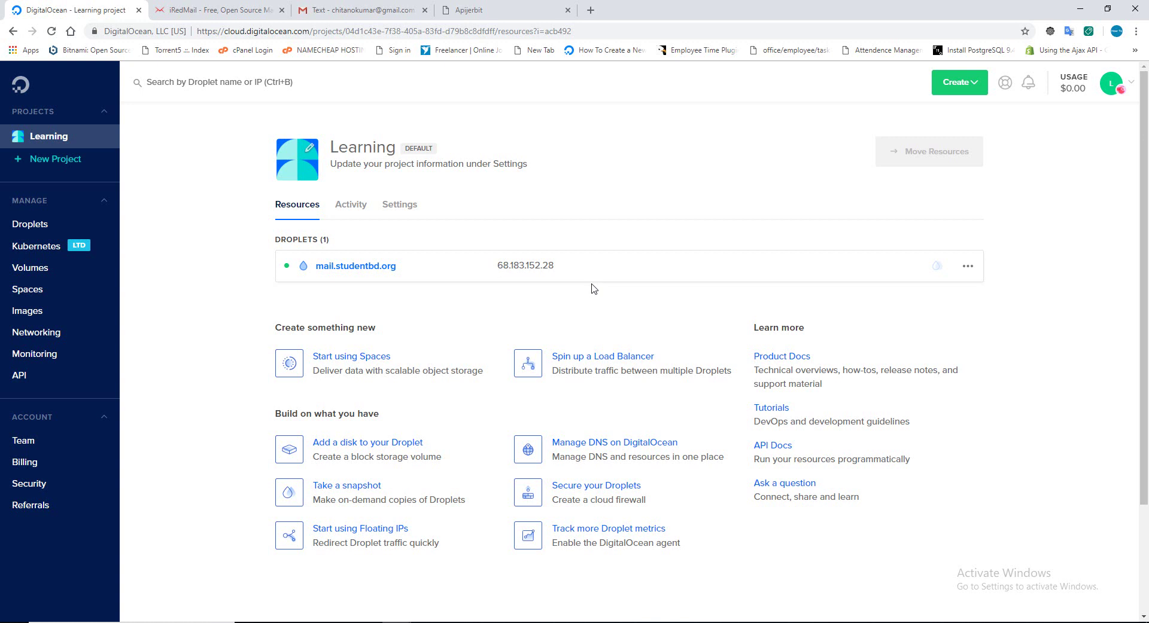
mouse_move(525, 267)
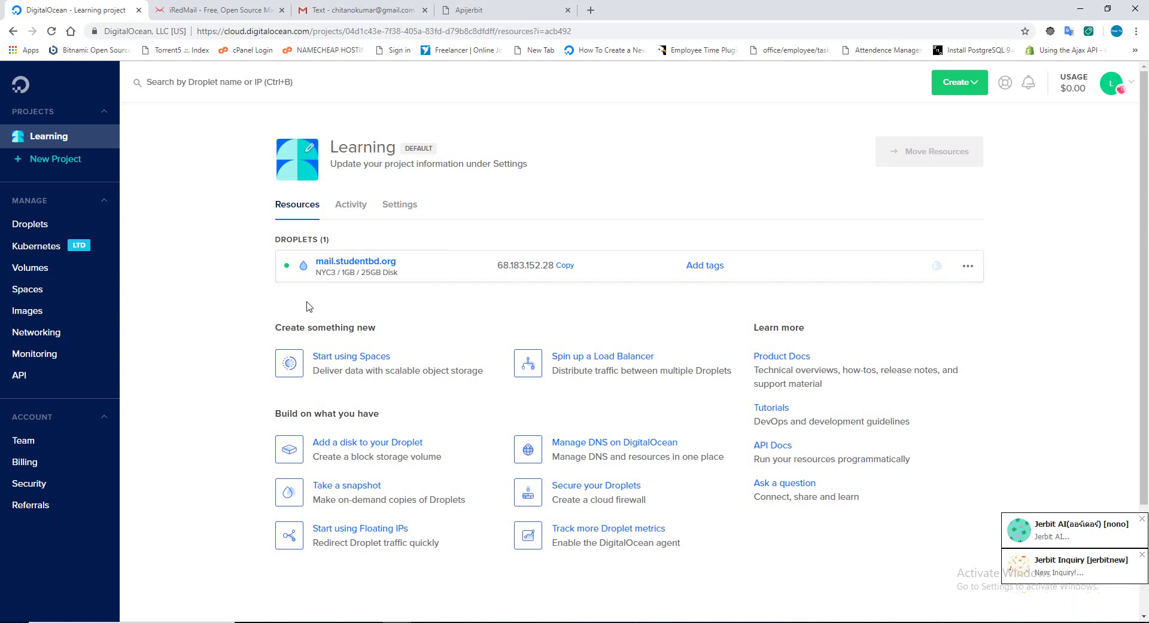
Under Networking > Floating IPs, choose droplet mail.studentbd.org and assign it a floating IP.
click(37, 340)
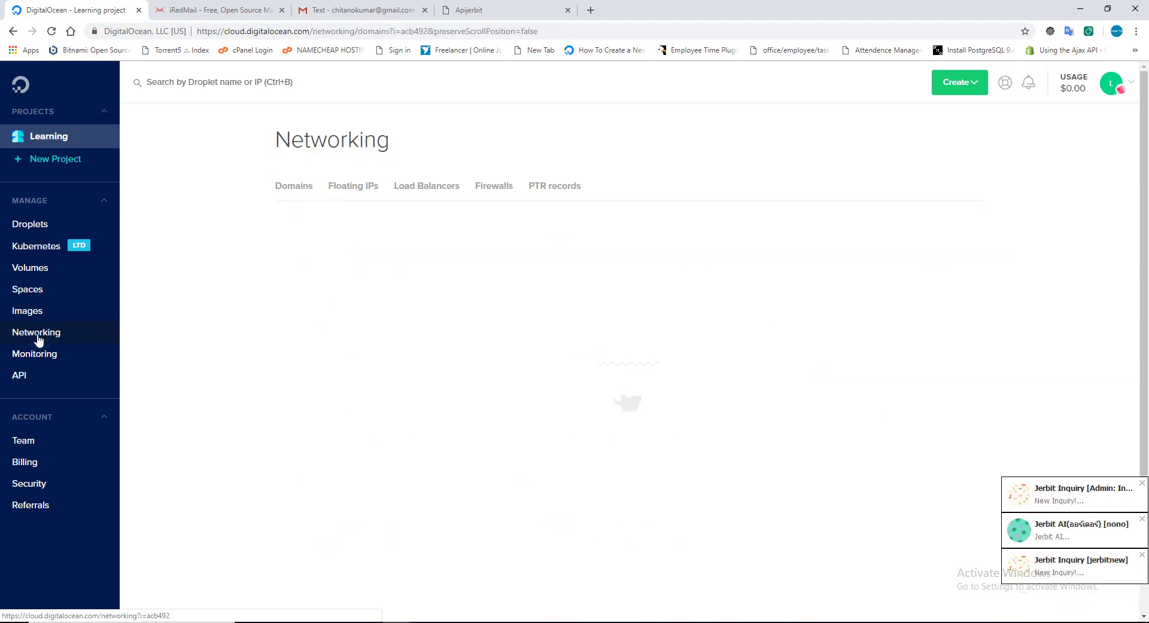
click(342, 191)
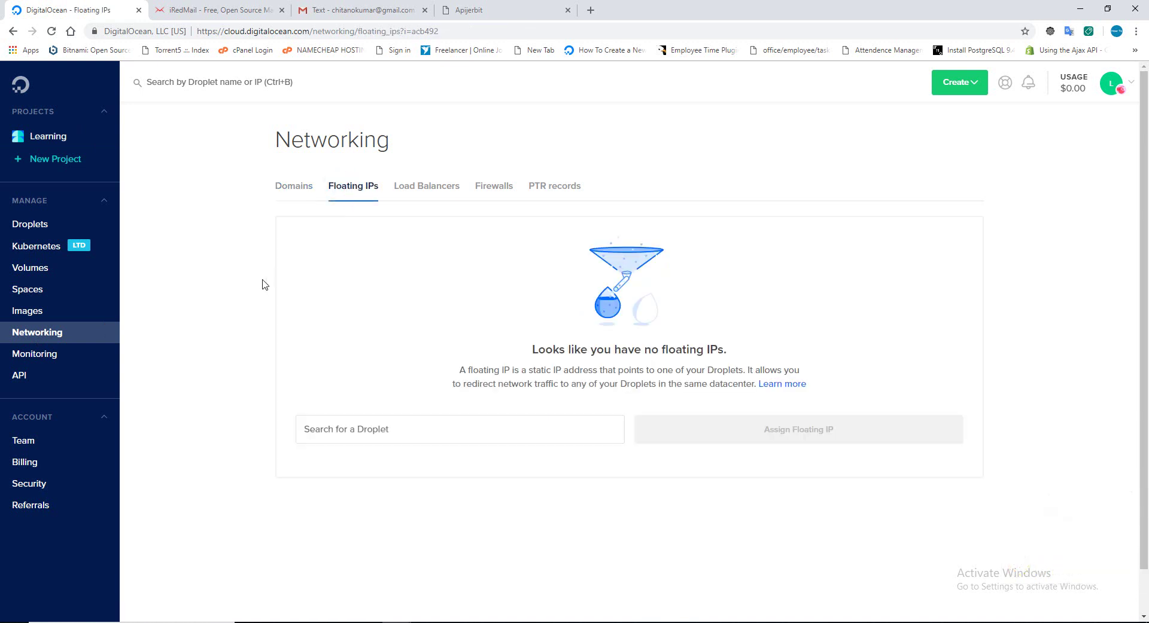
click(354, 435)
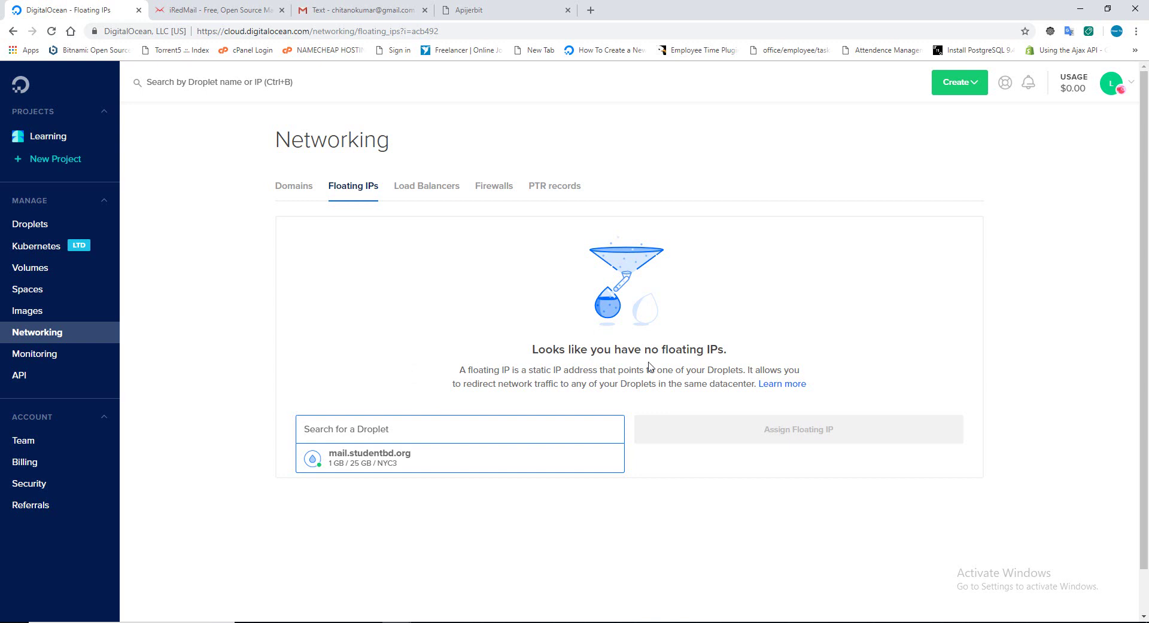
click(368, 465)
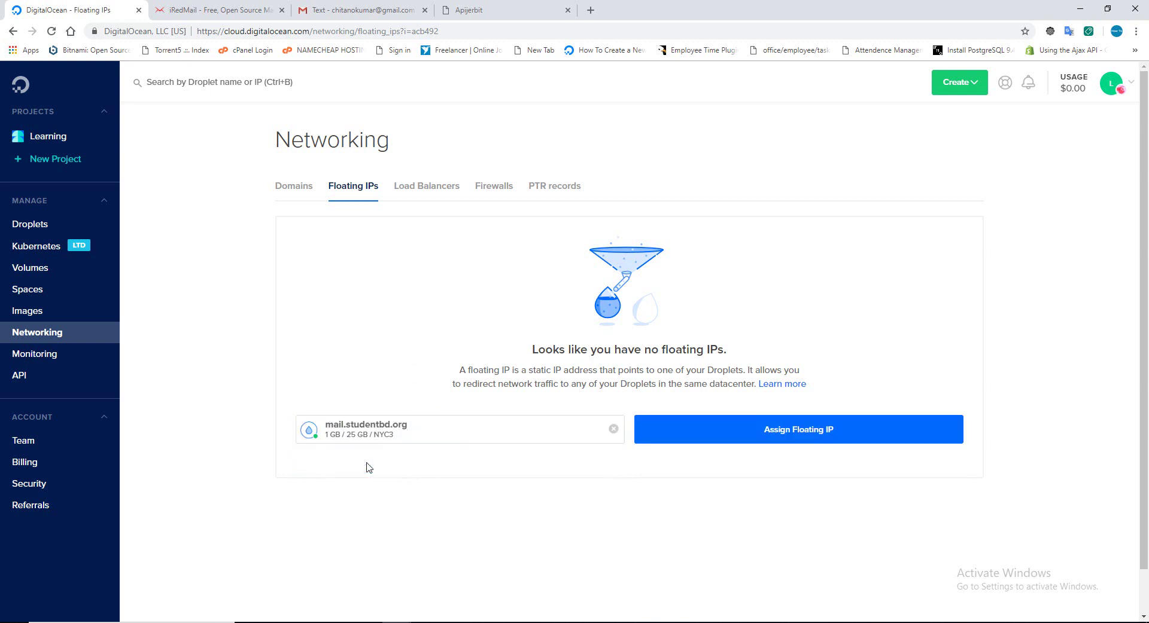
click(804, 432)
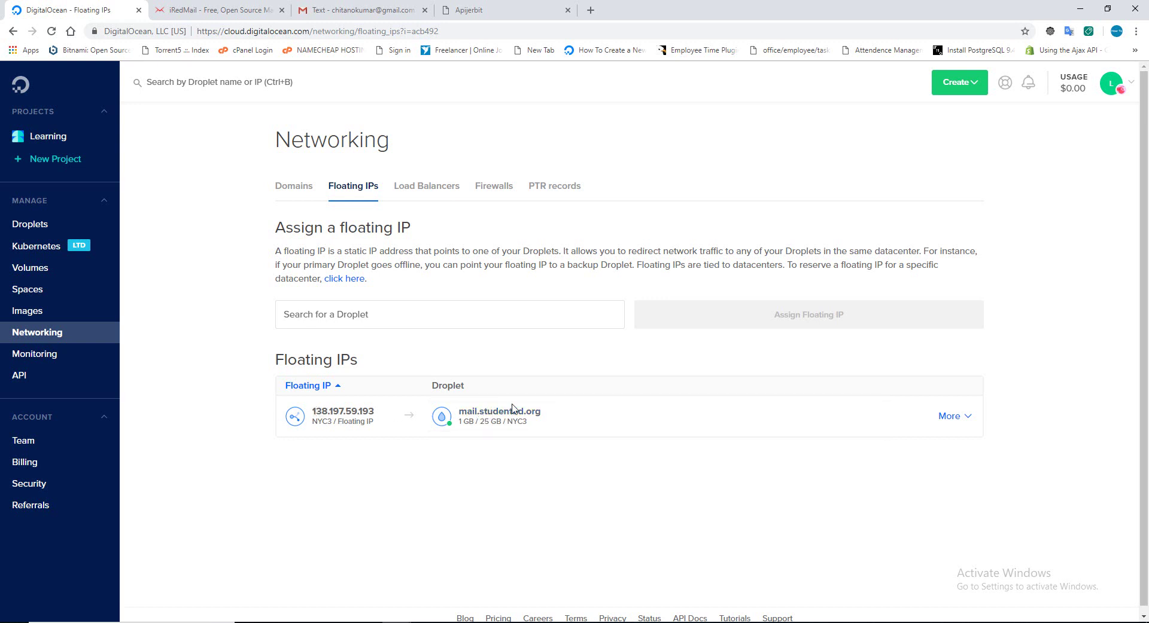
Copy the floating IP and ping 138.197.59.193 from Command Prompt.
drag(314, 412, 372, 413)
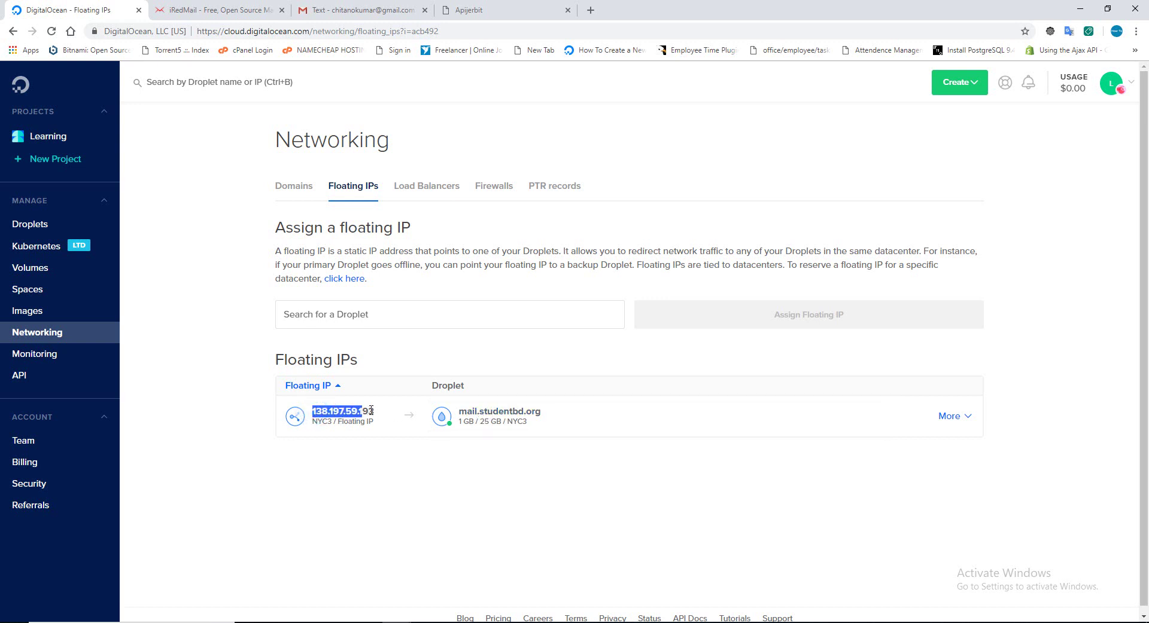
right_click(375, 419)
click(389, 420)
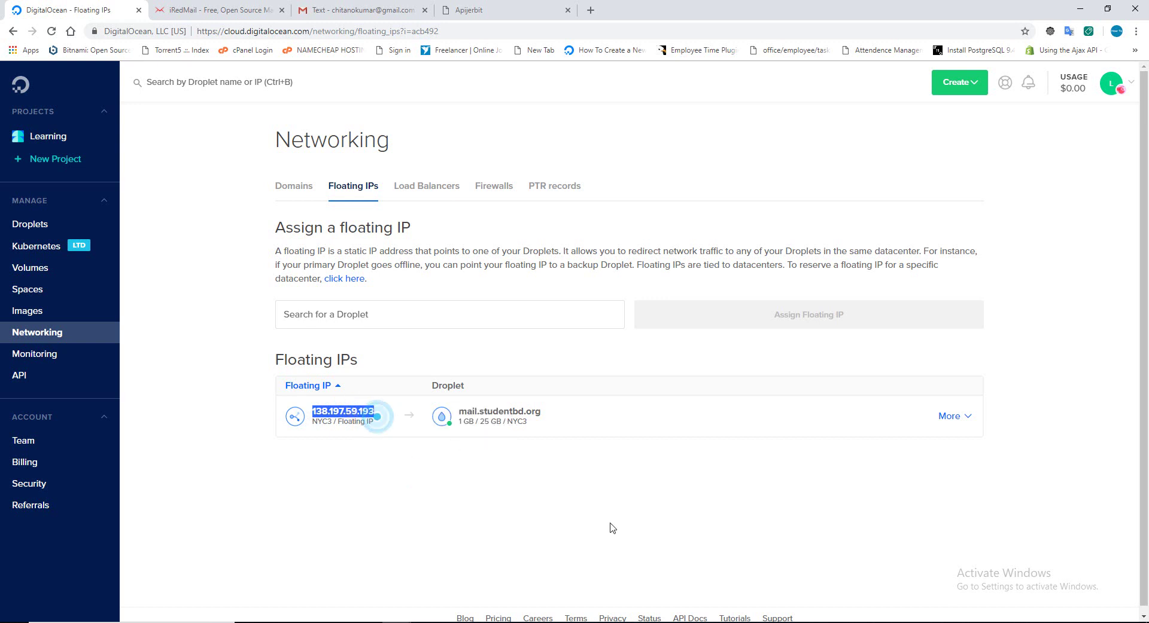
click(749, 622)
click(604, 472)
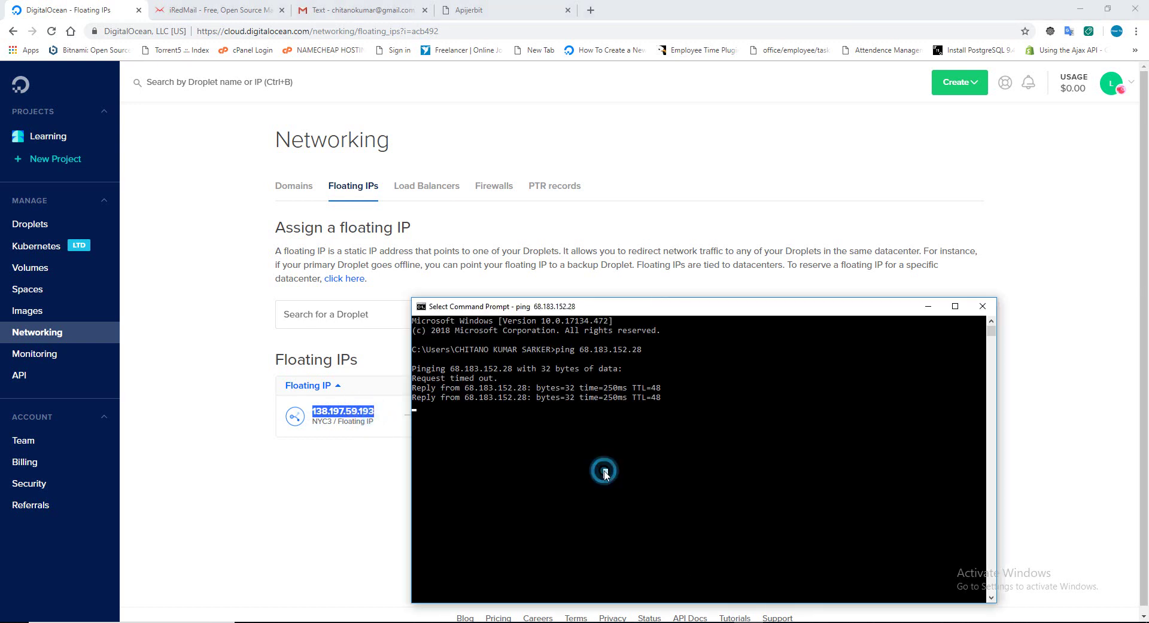
key(Escape)
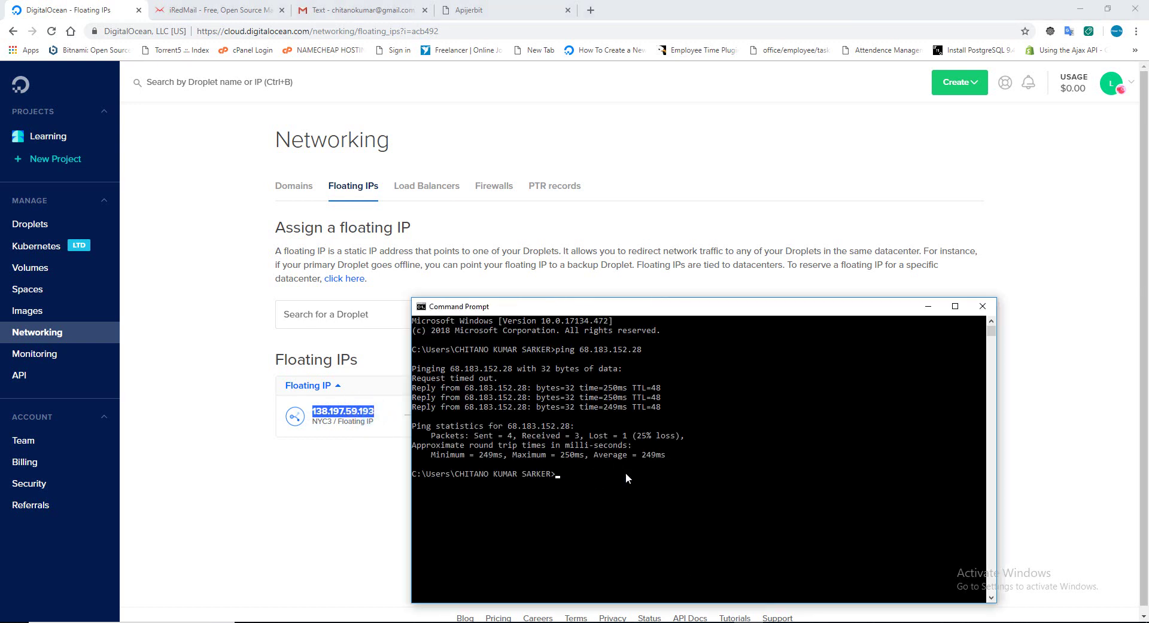
text(ping)
click(626, 473)
right_click(365, 414)
click(392, 420)
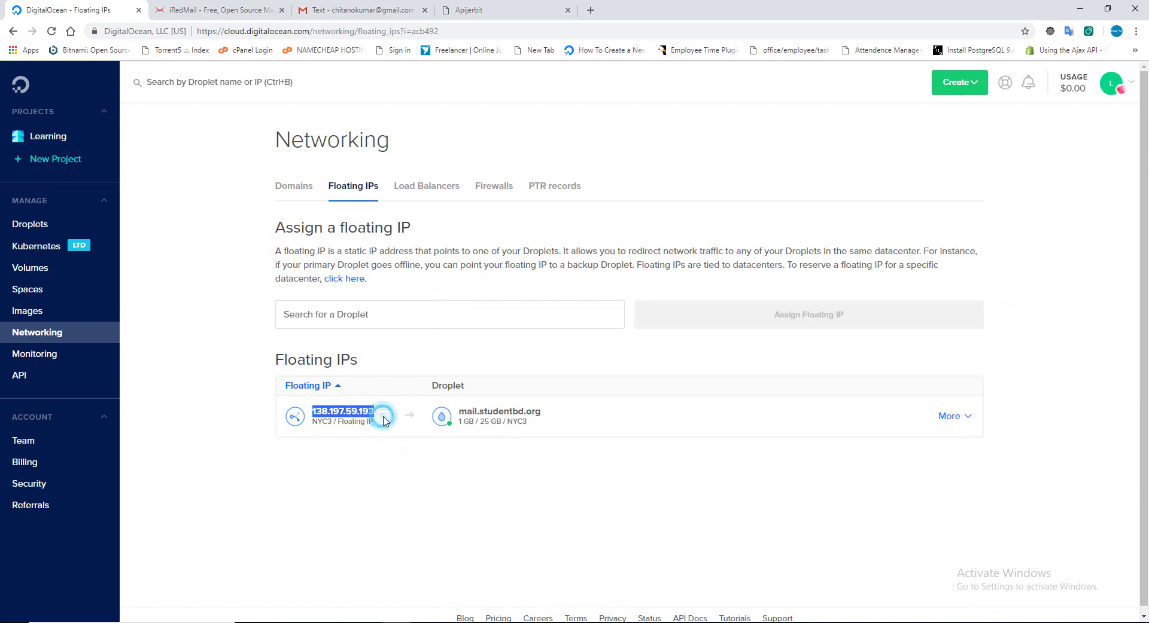
click(763, 619)
right_click(598, 485)
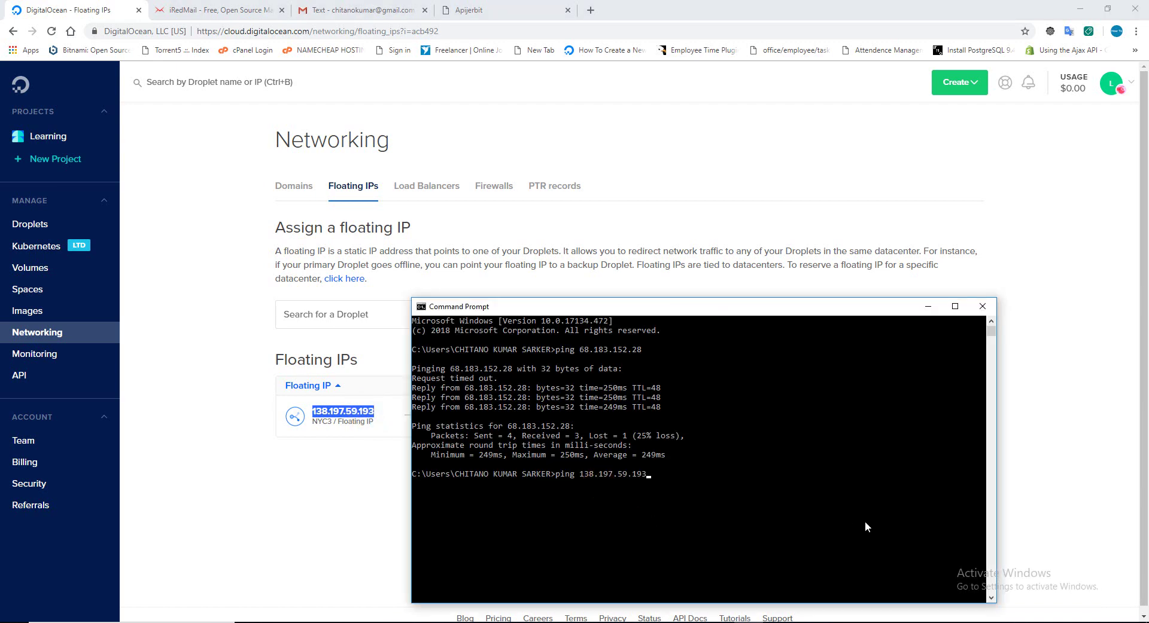
key(Return)
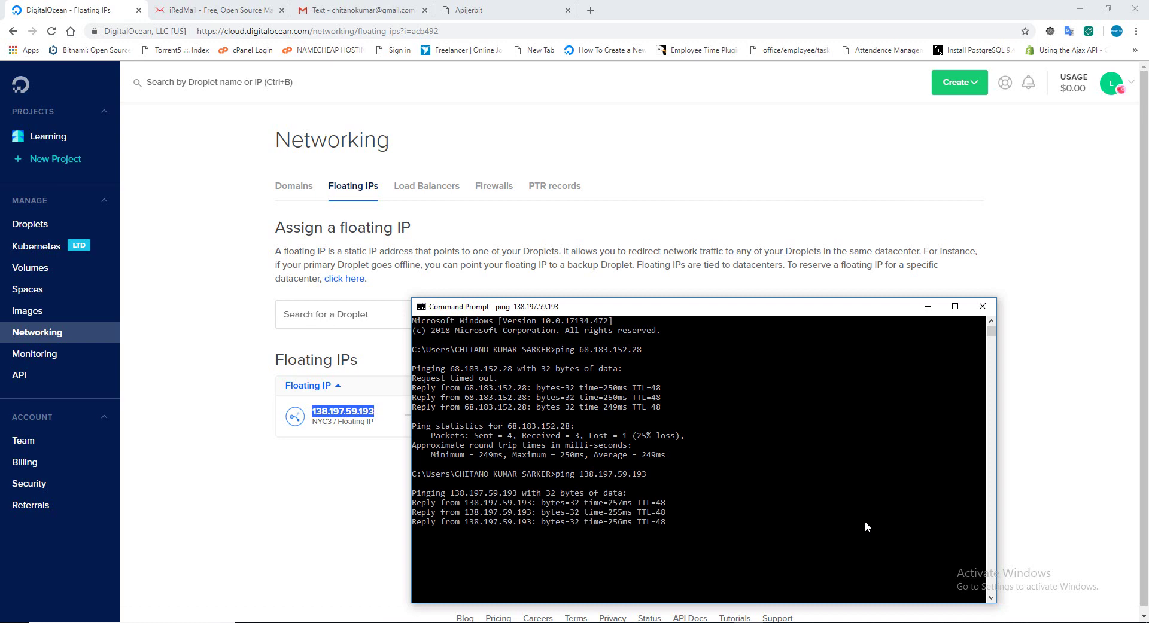
Back in DigitalOcean, dismiss two notifications and copy the floating IP 138.197.59.193 again.
click(224, 338)
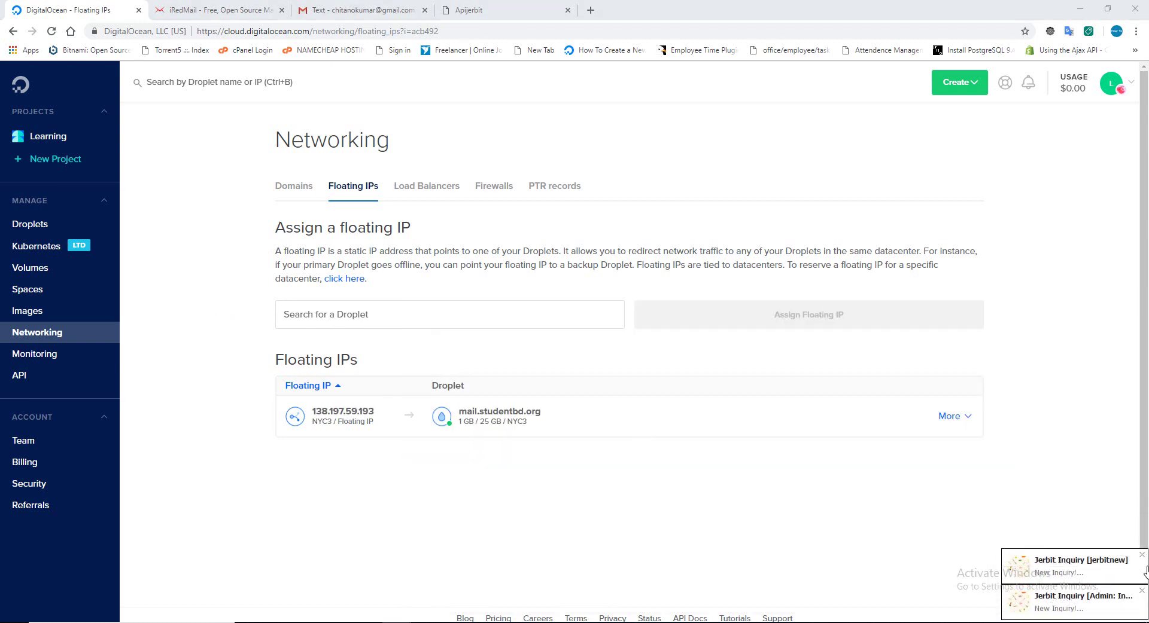
click(1141, 555)
click(1142, 555)
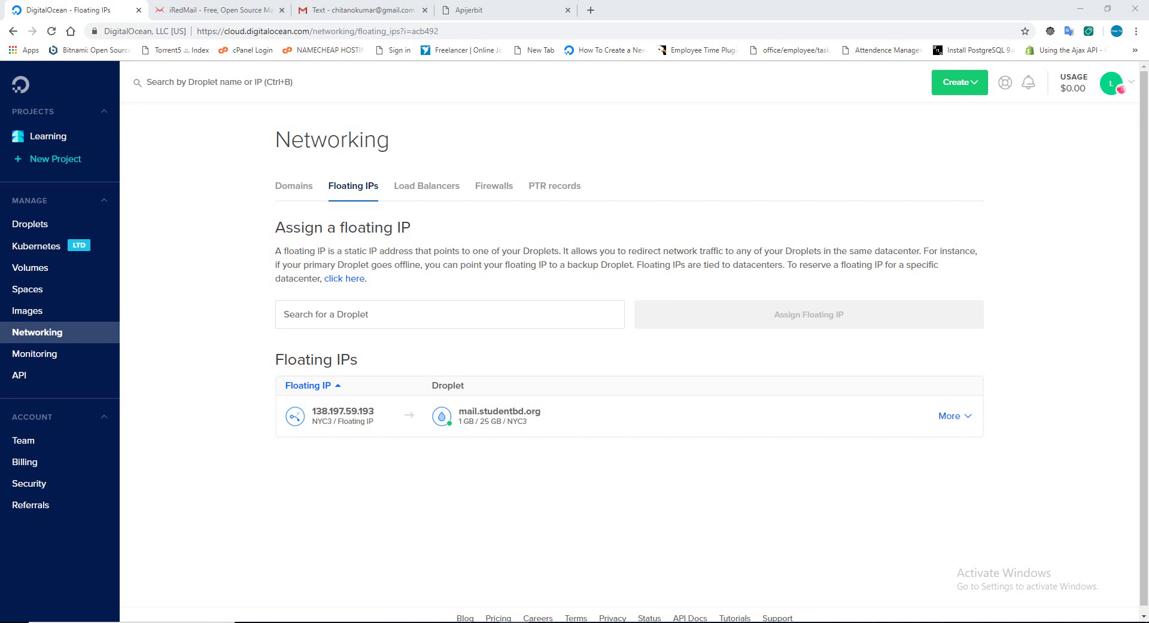
click(192, 252)
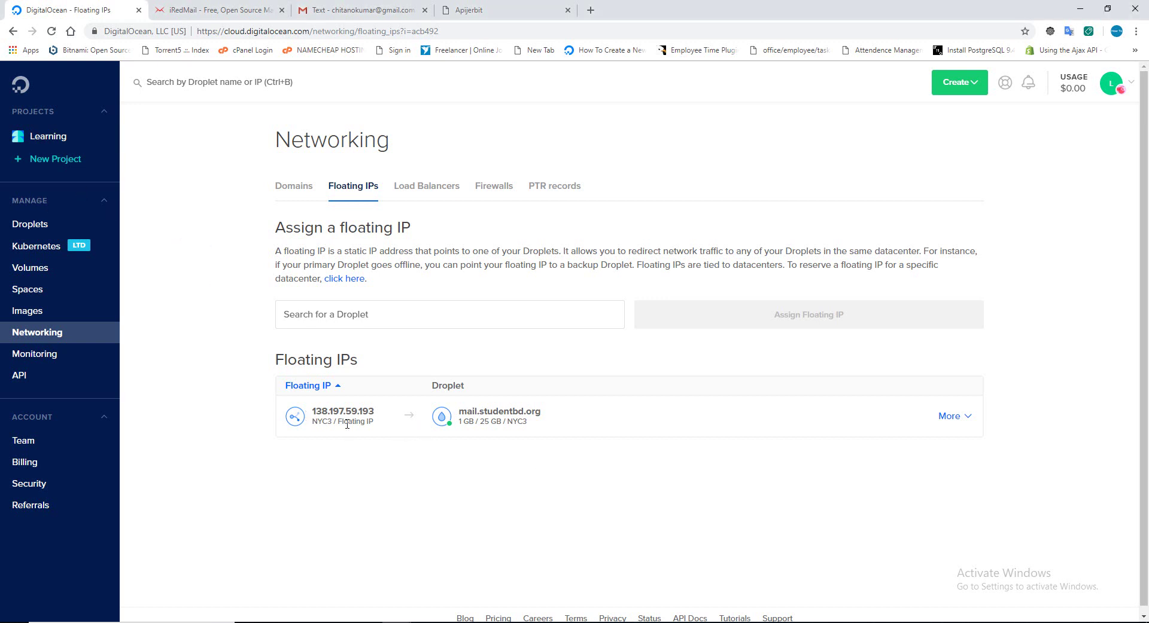
drag(369, 412, 312, 411)
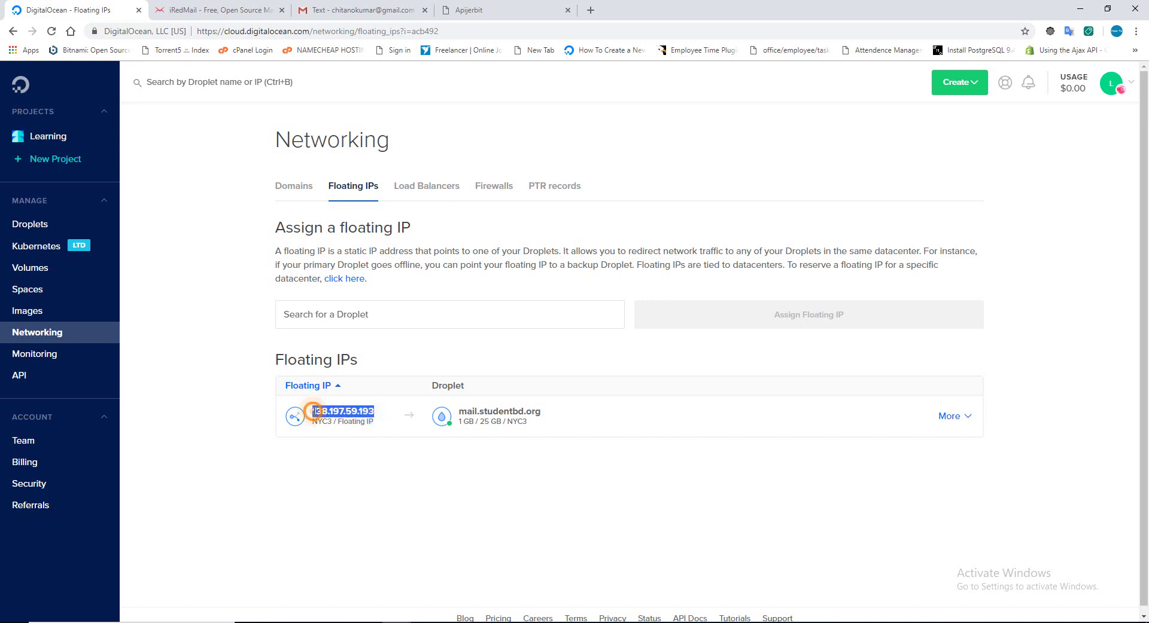
right_click(313, 410)
click(328, 419)
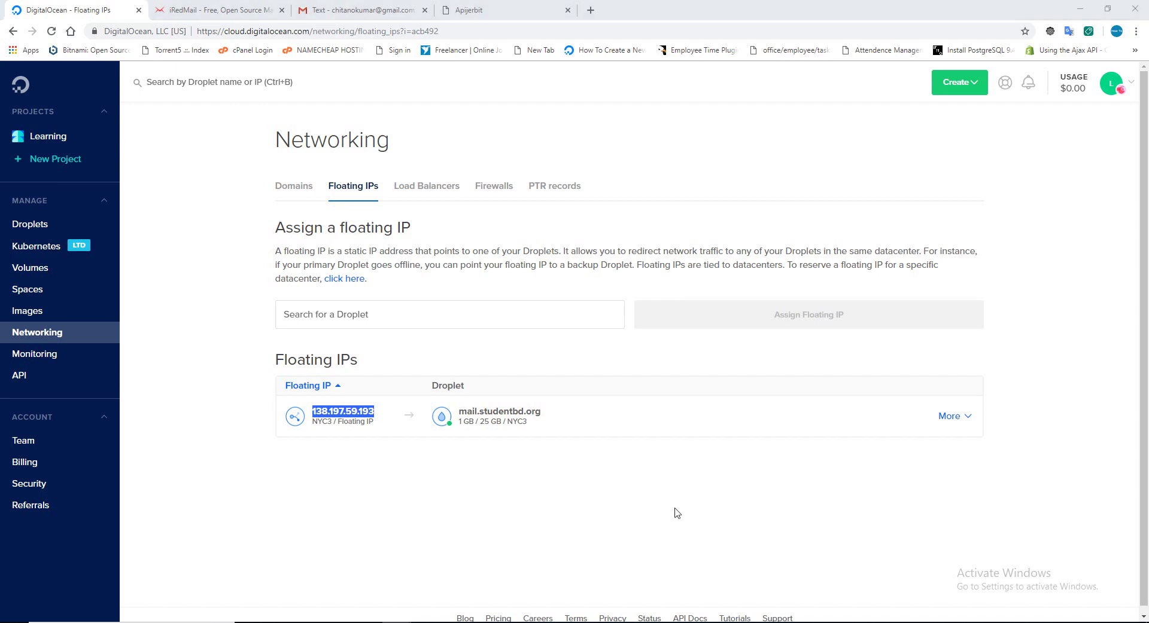
Paste 138.197.59.193 as PuTTY's host name and begin naming the session mailserver.
right_click(577, 261)
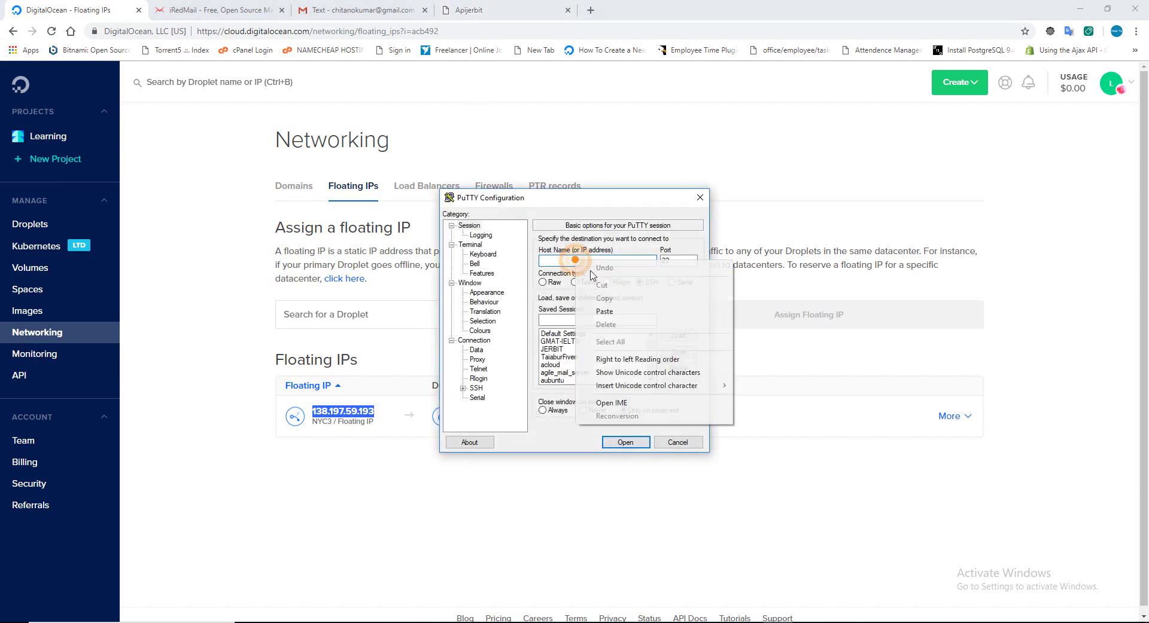
click(604, 312)
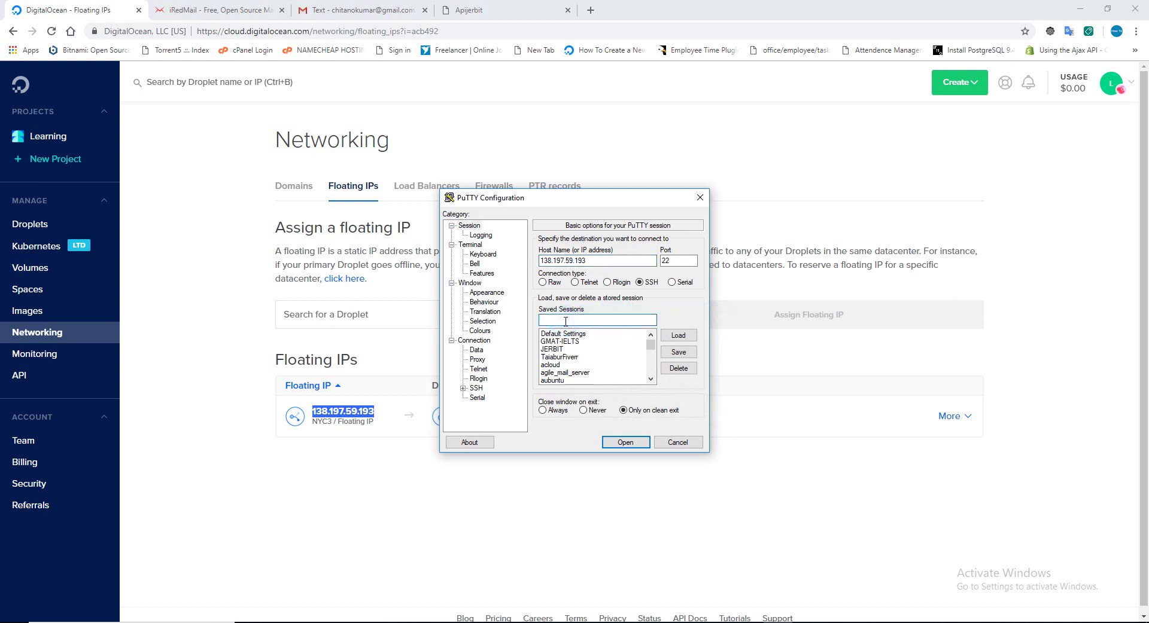
text(mail)
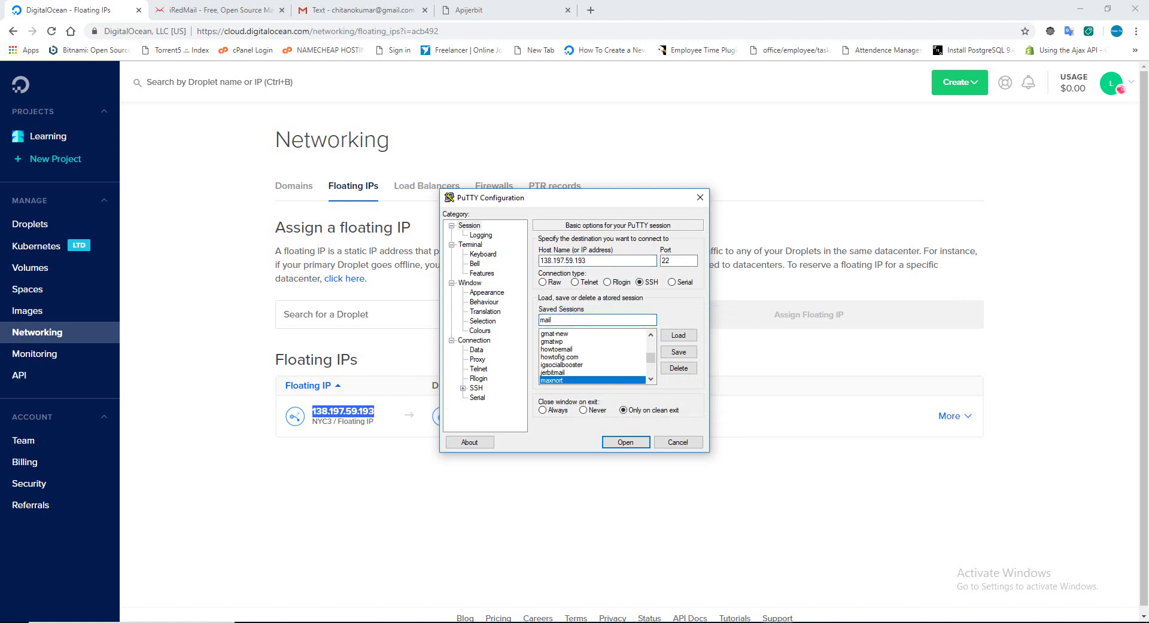
text(server)
Under Connection > SSH > Auth, choose S:\Learning\mailserver\mailserver.ppk as the private key.
click(462, 389)
click(487, 379)
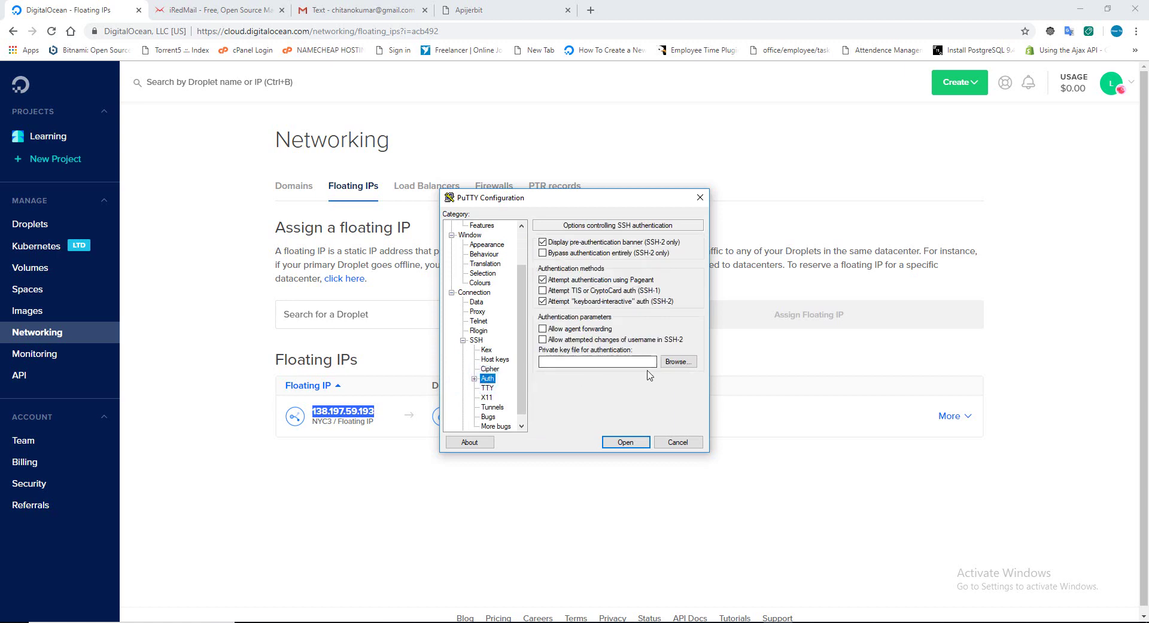
click(677, 363)
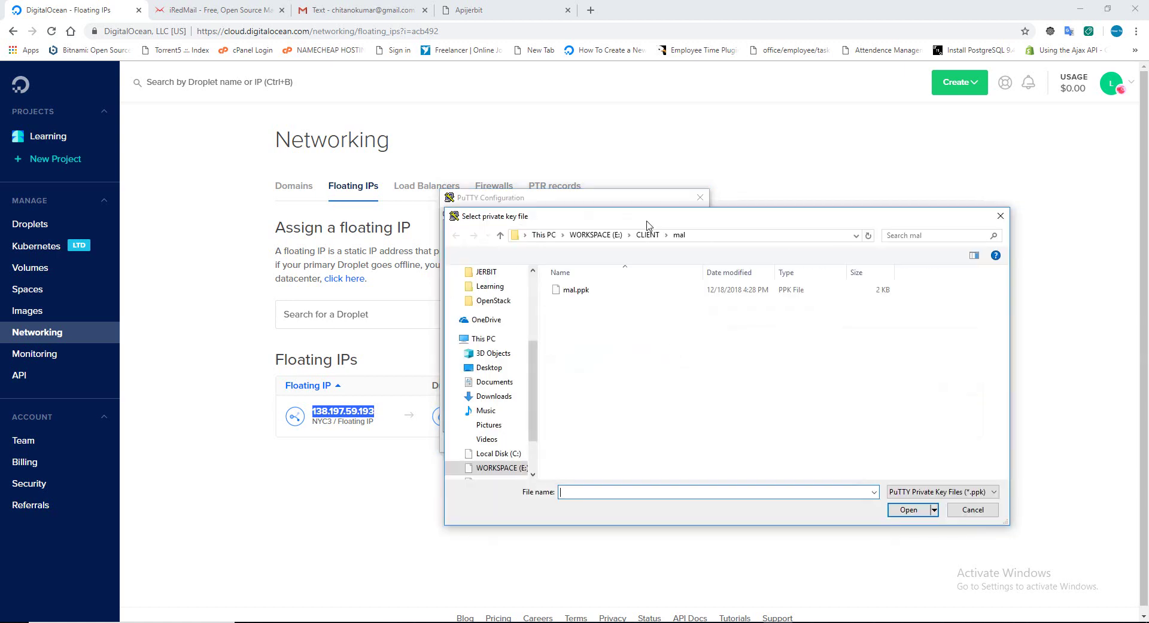
scroll(527, 371, down, 2)
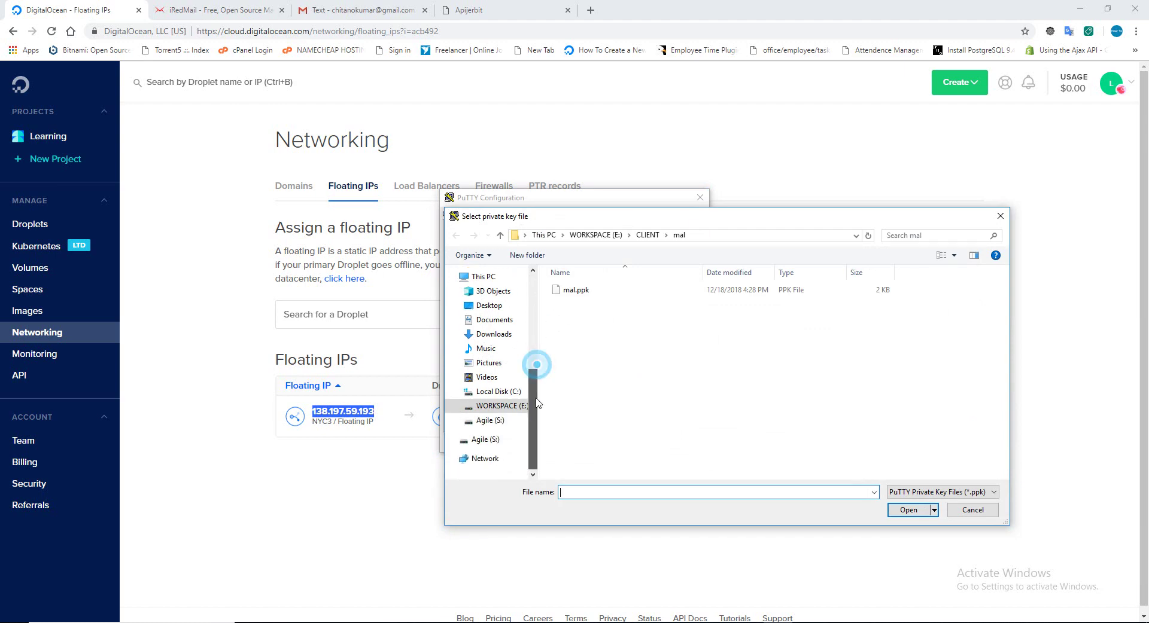
click(496, 421)
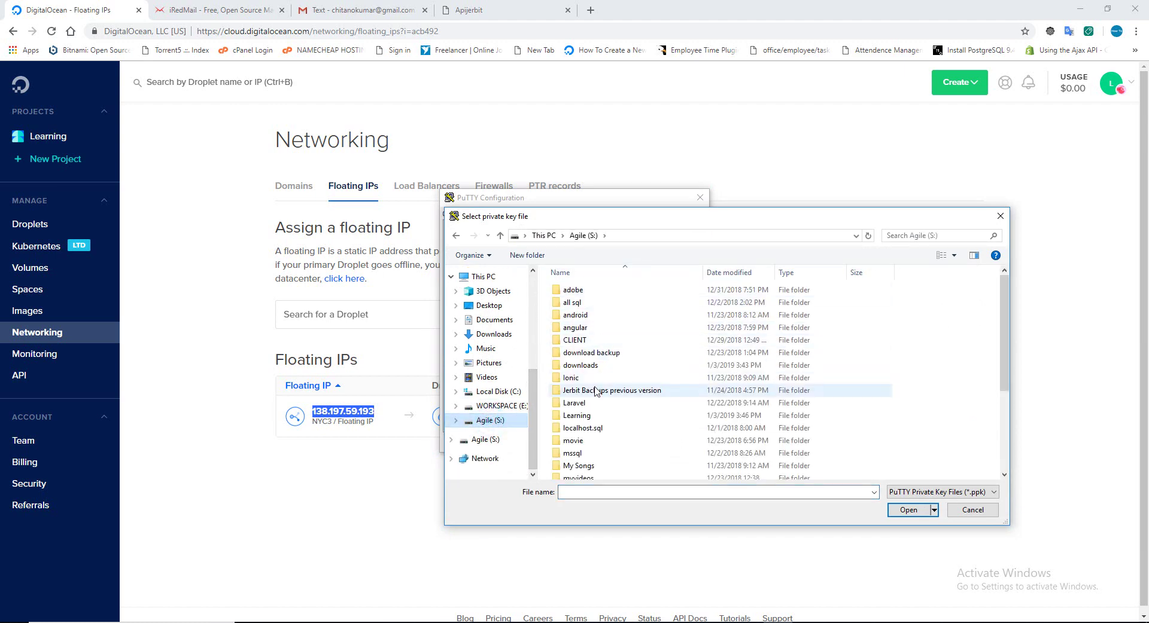
double_click(591, 406)
click(456, 235)
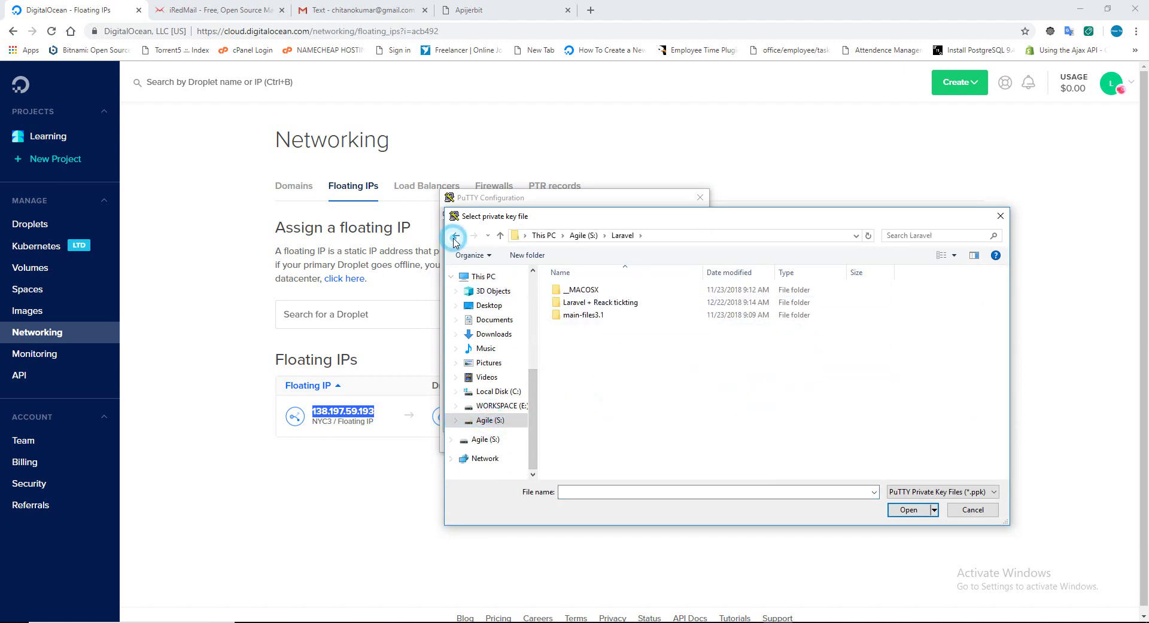
double_click(590, 418)
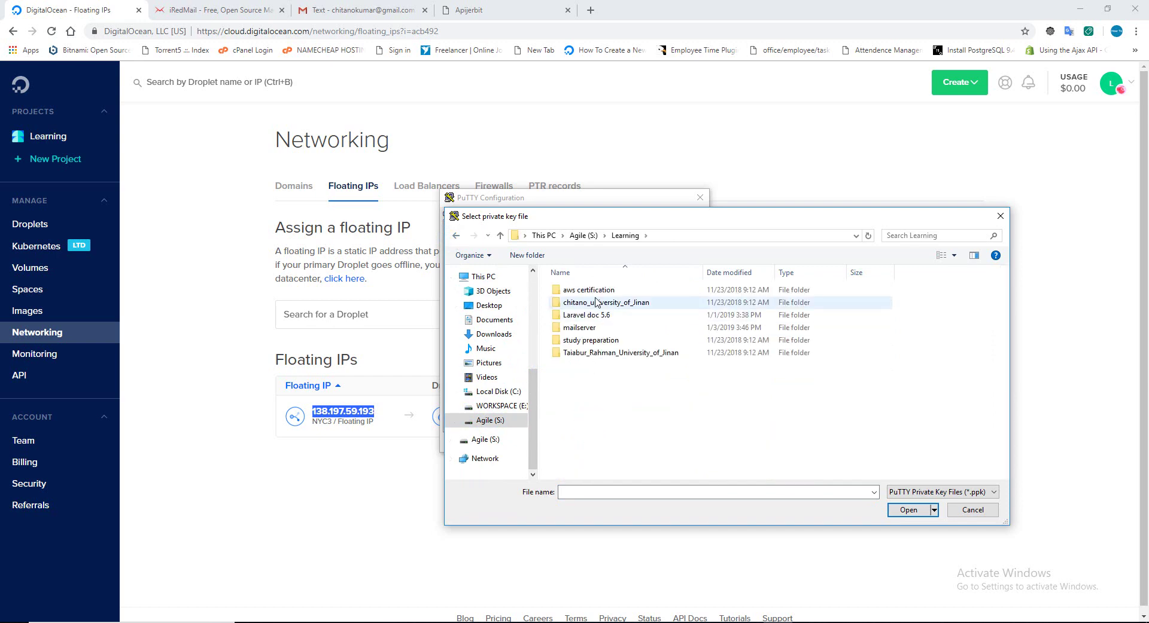
click(596, 329)
double_click(595, 329)
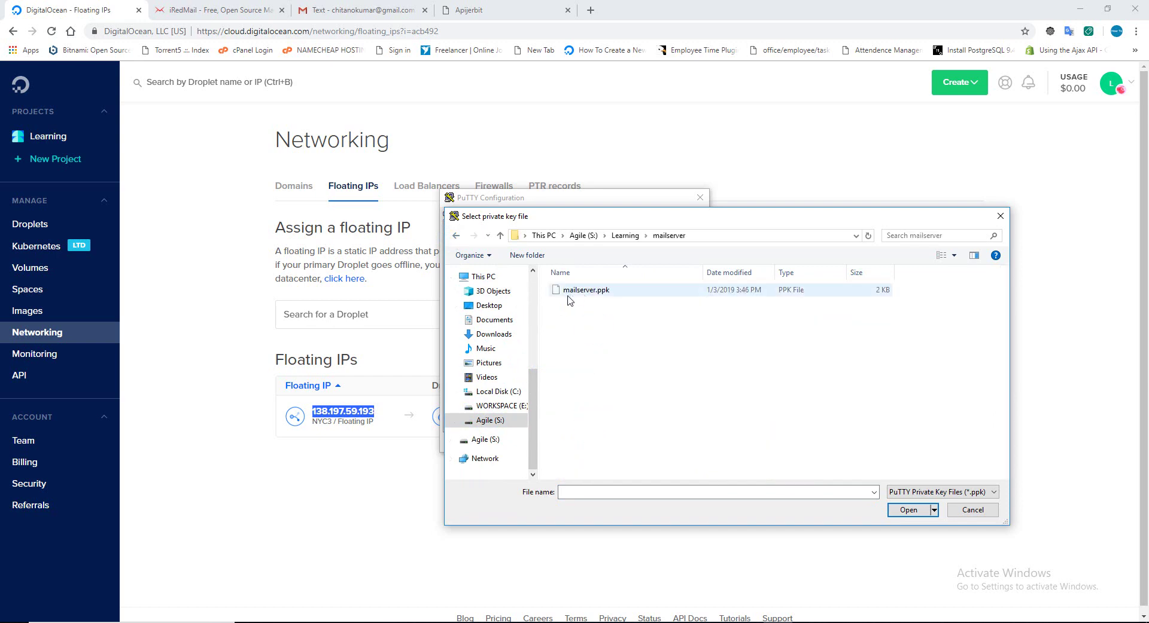
double_click(585, 292)
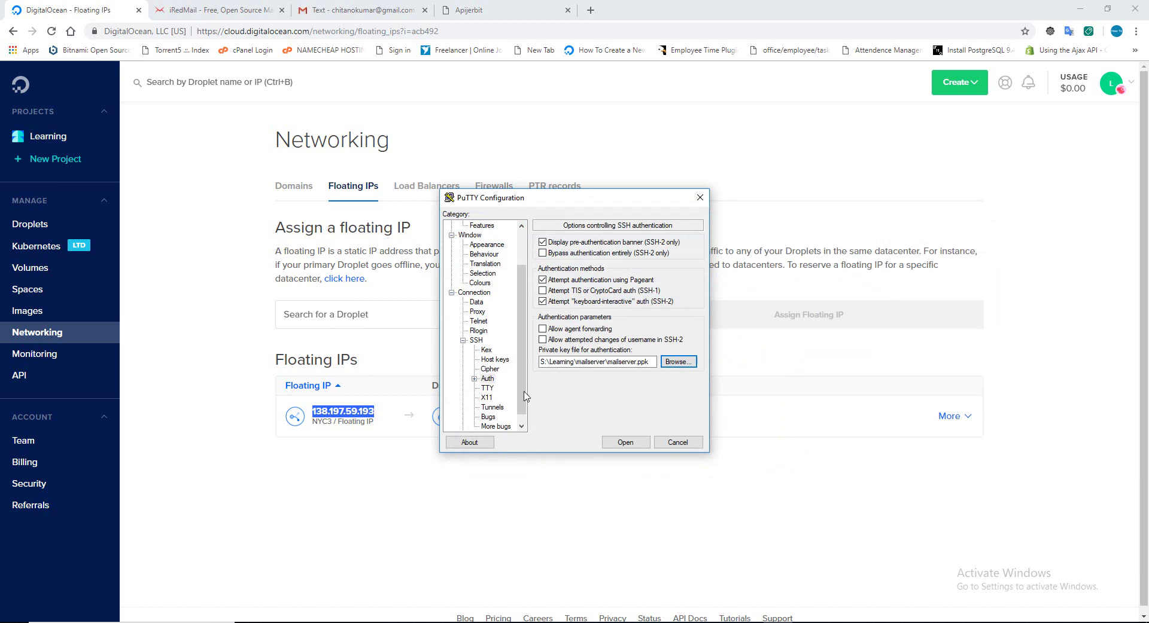
Save the mailserver session and open the connection to the server.
scroll(523, 395, up, 2)
click(473, 227)
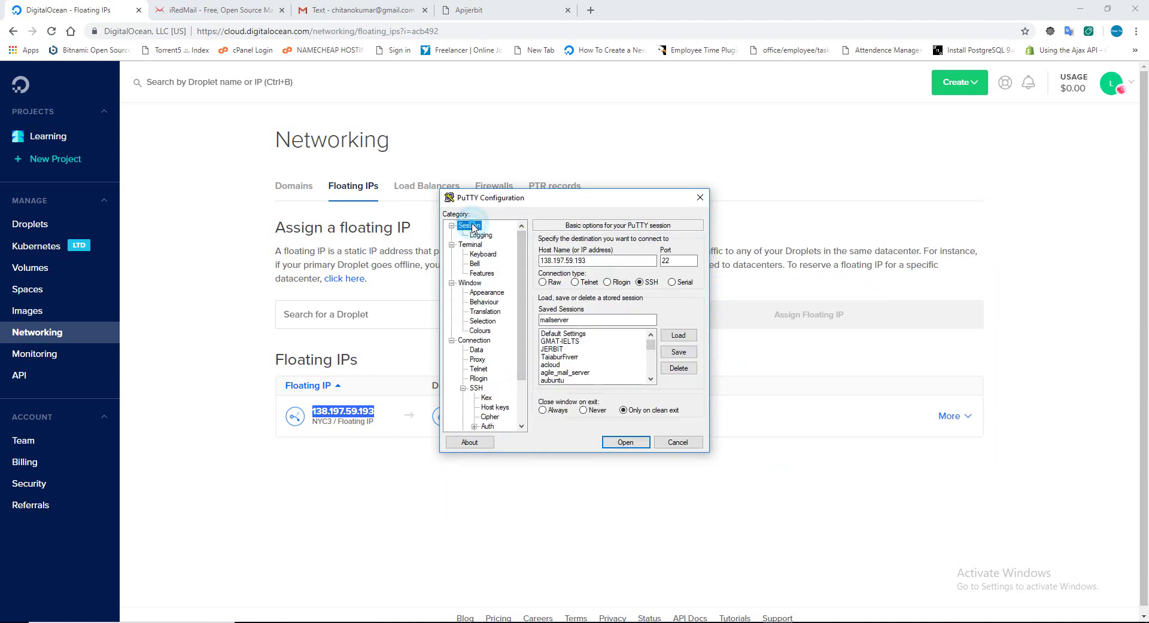
click(678, 352)
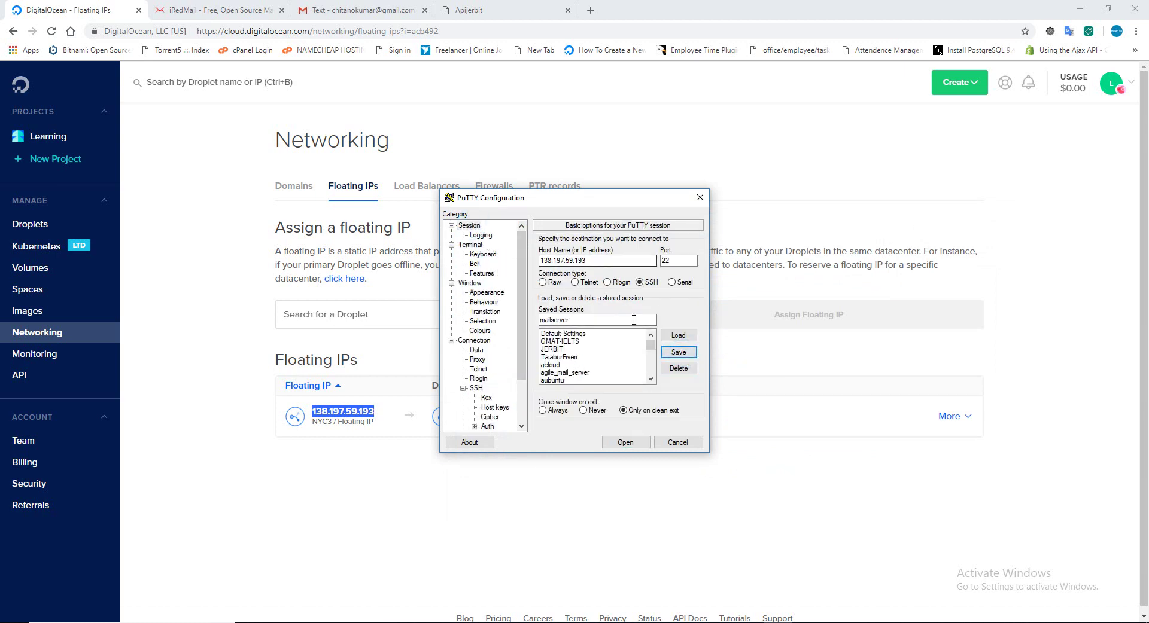
click(625, 443)
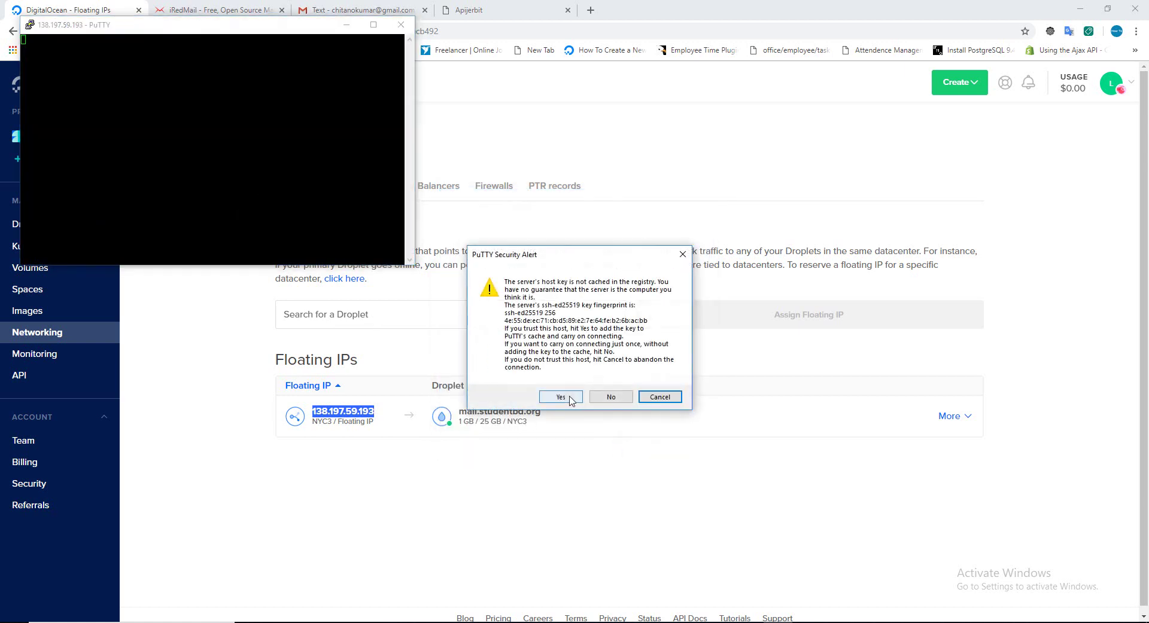
Accept the host key for 138.197.59.193, log in with the username, dismiss the refusal error, and close PuTTY.
click(561, 395)
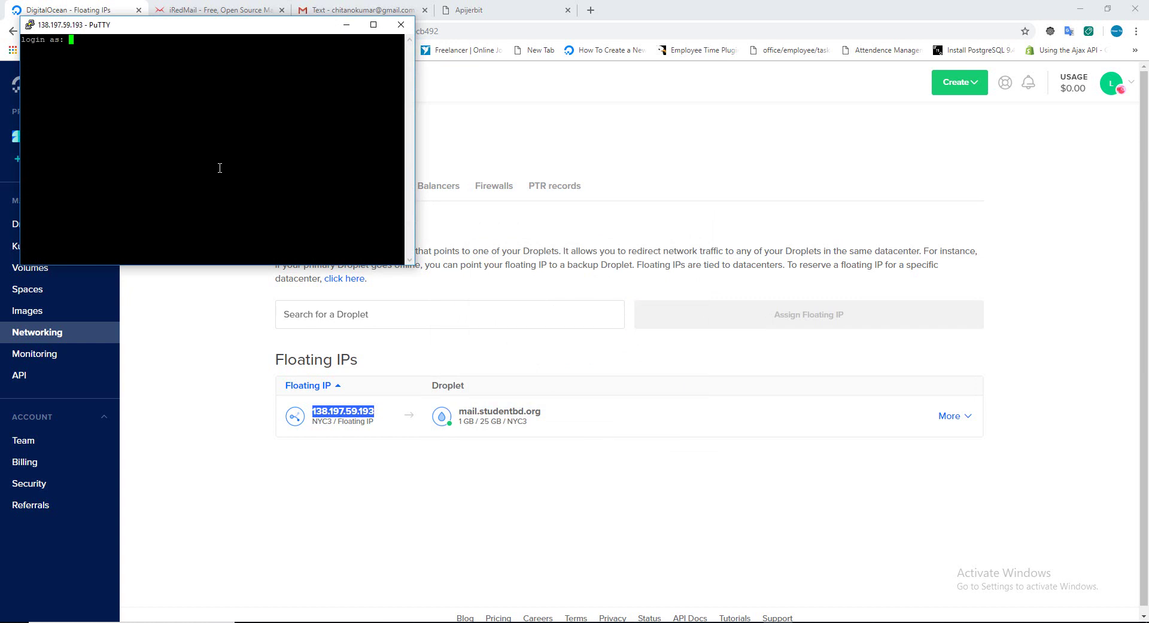
text(chitano)
key(Return)
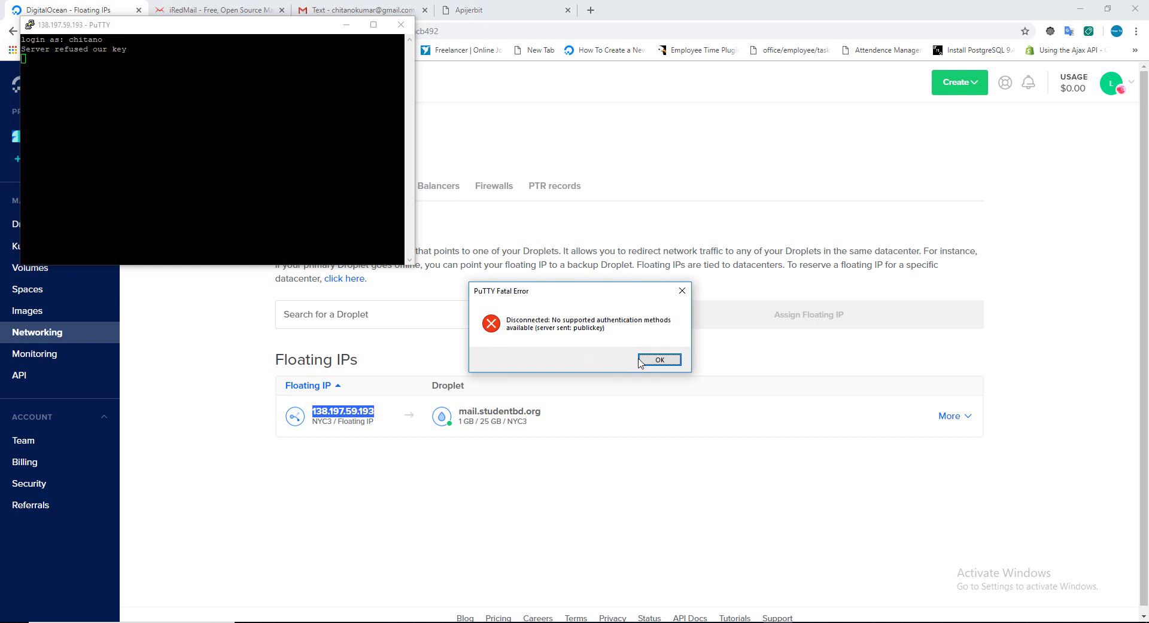
click(660, 361)
drag(146, 30, 404, 119)
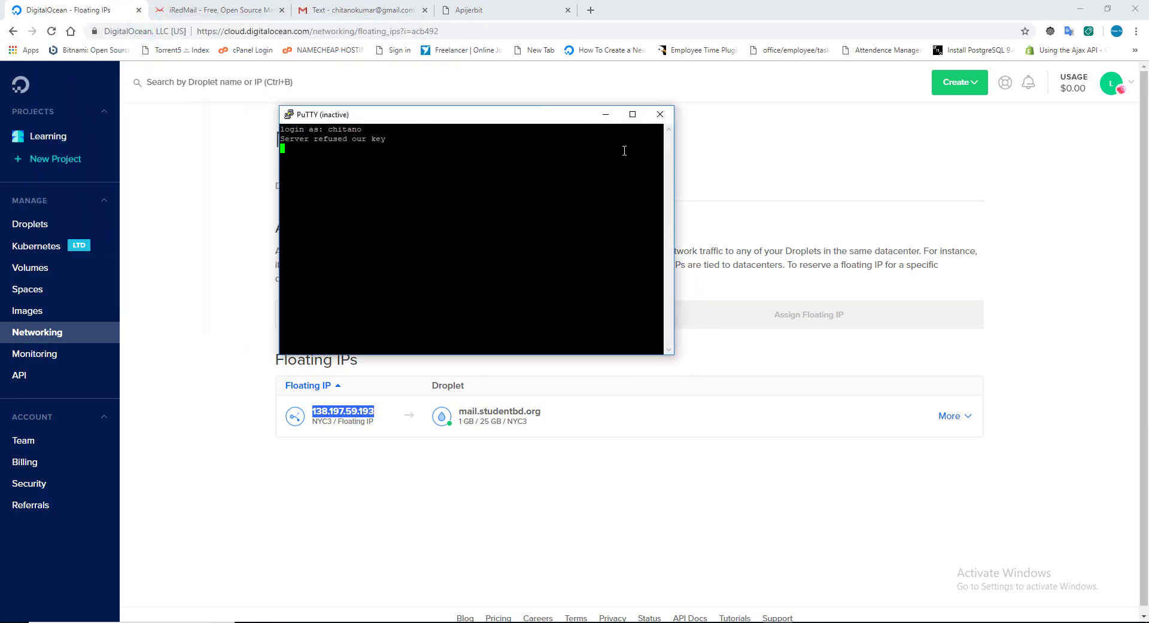
click(659, 114)
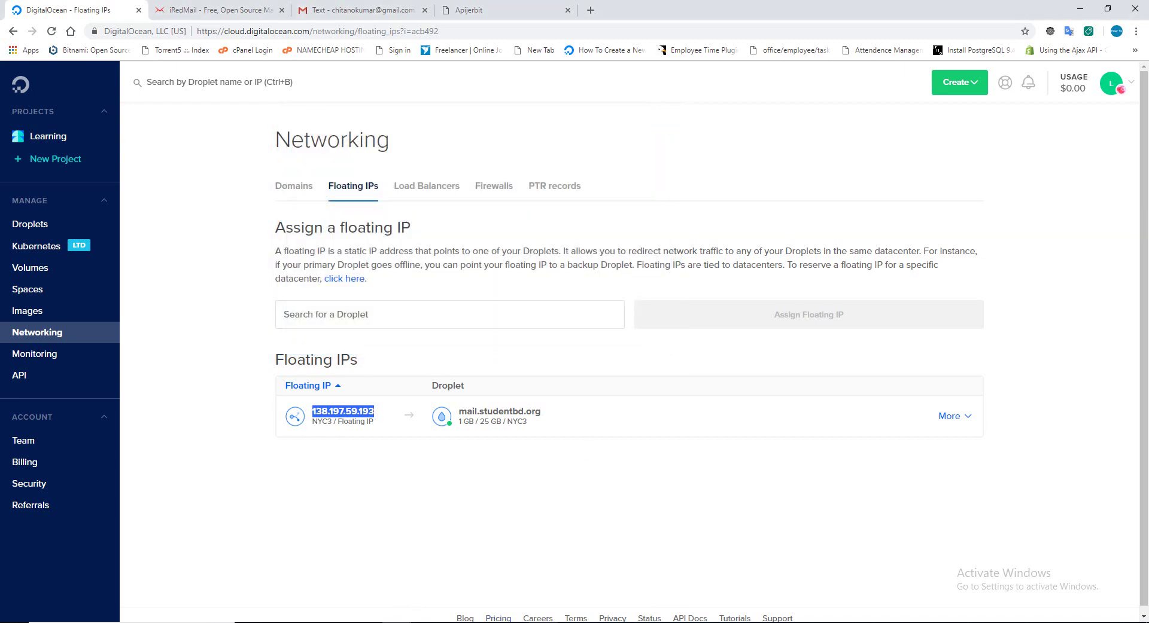
Reopen PuTTY and load the saved mailserver session for 138.197.59.193.
click(543, 622)
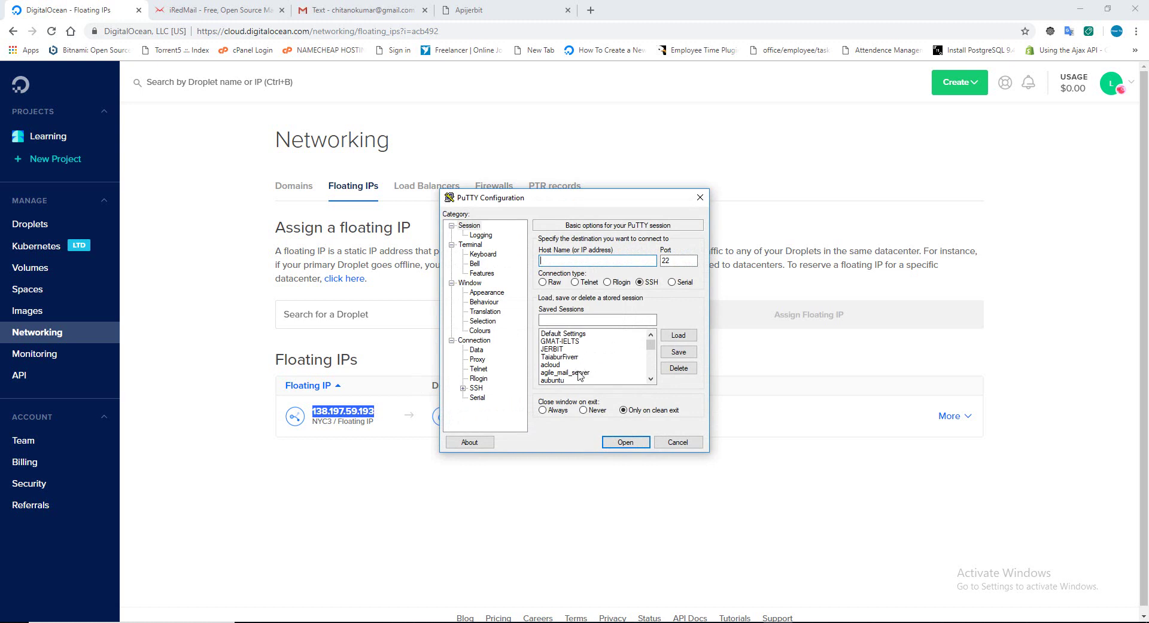
click(577, 372)
scroll(593, 374, down, 2)
scroll(595, 371, down, 3)
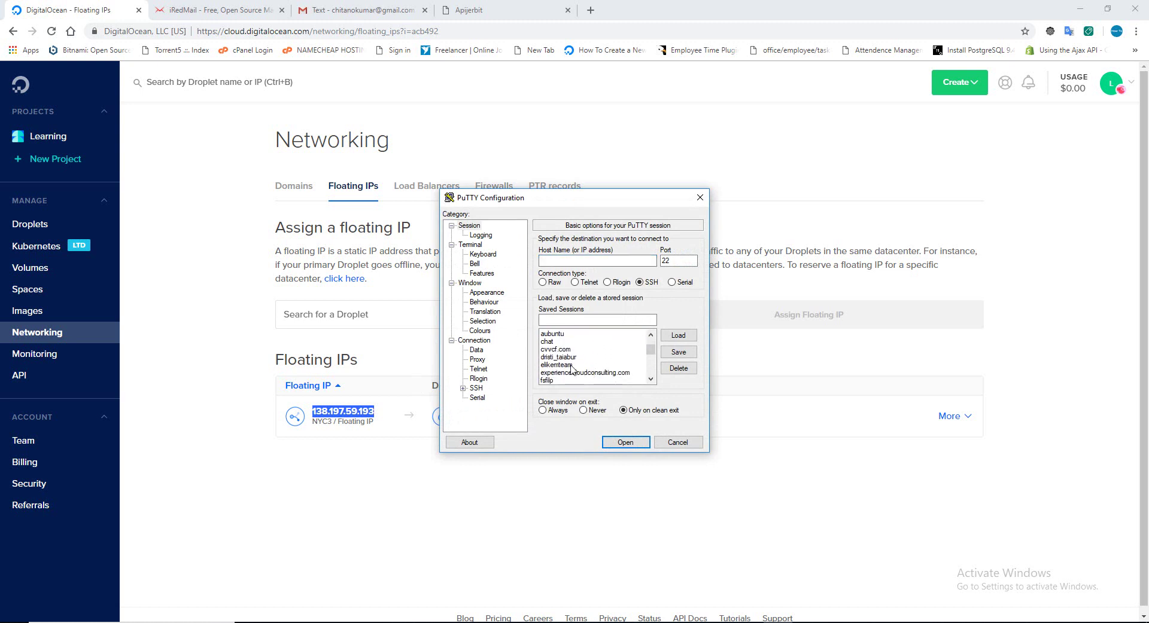
click(567, 356)
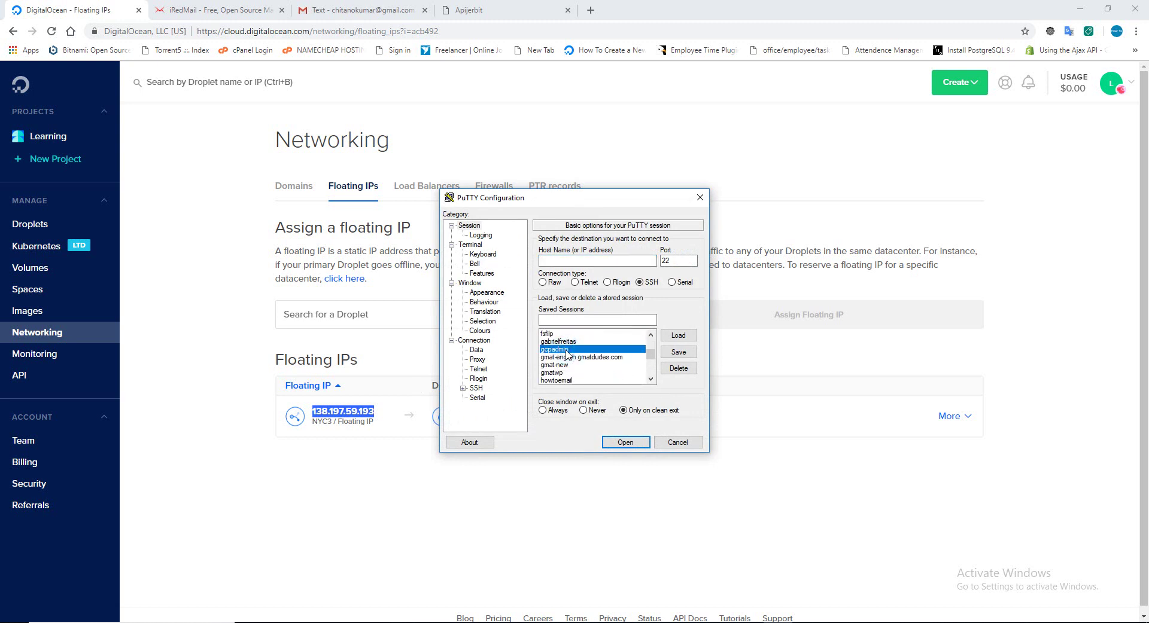
key(Down)
key(Down)
key(Down)
key(Down)
key(Down)
key(Down)
key(Down)
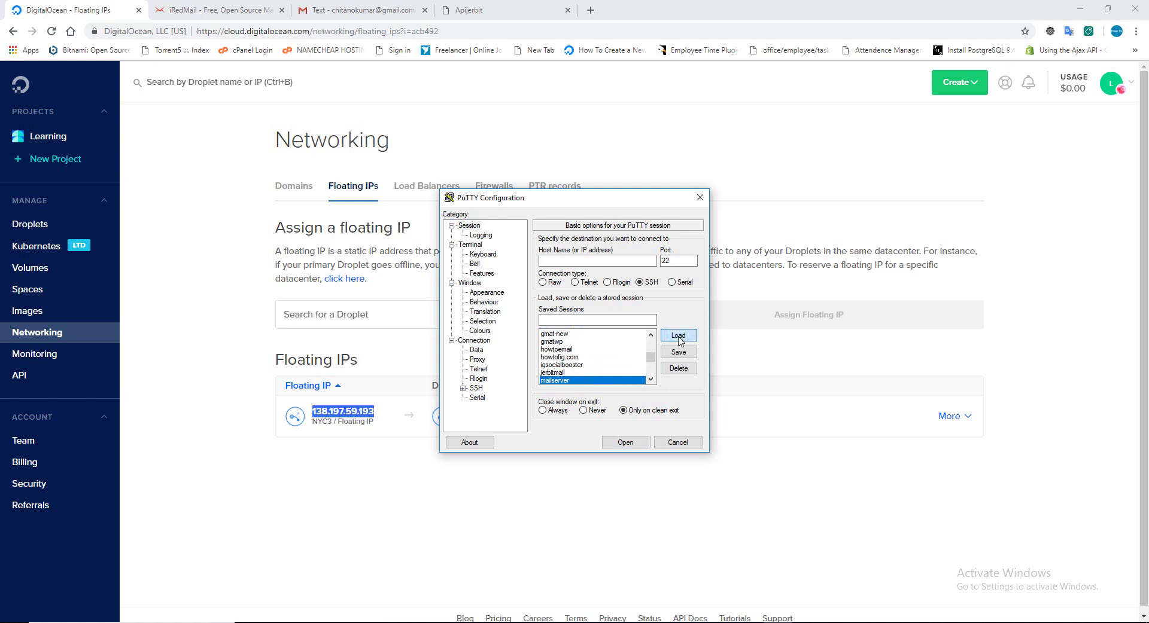
click(678, 335)
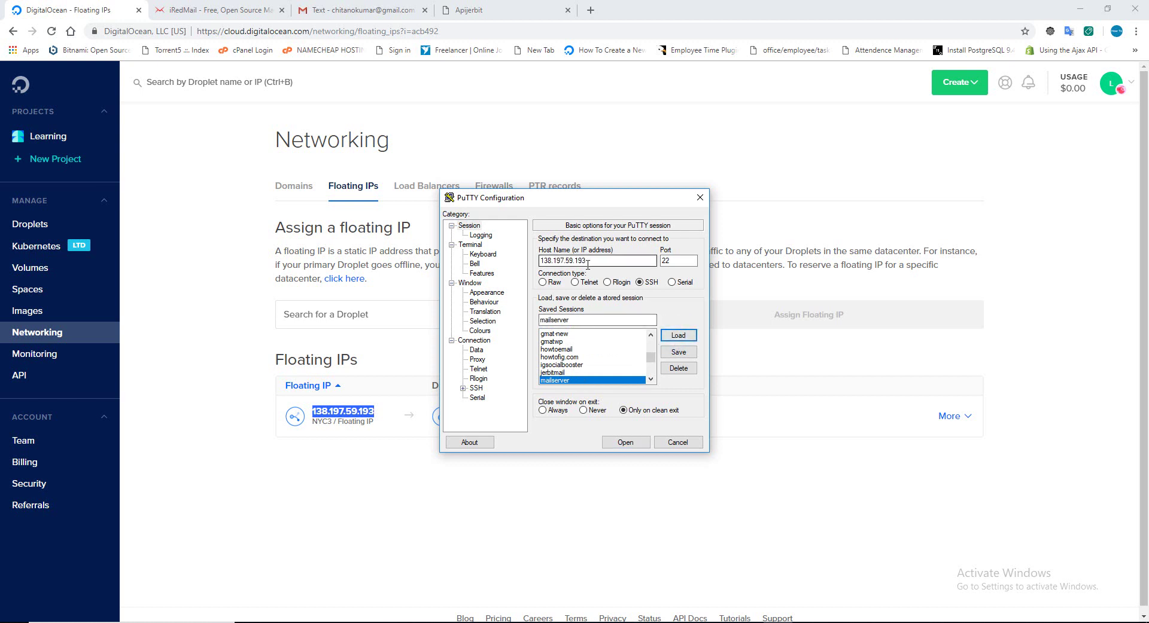
In DigitalOcean, go from Droplets to Networking > Floating IPs.
drag(583, 198, 712, 232)
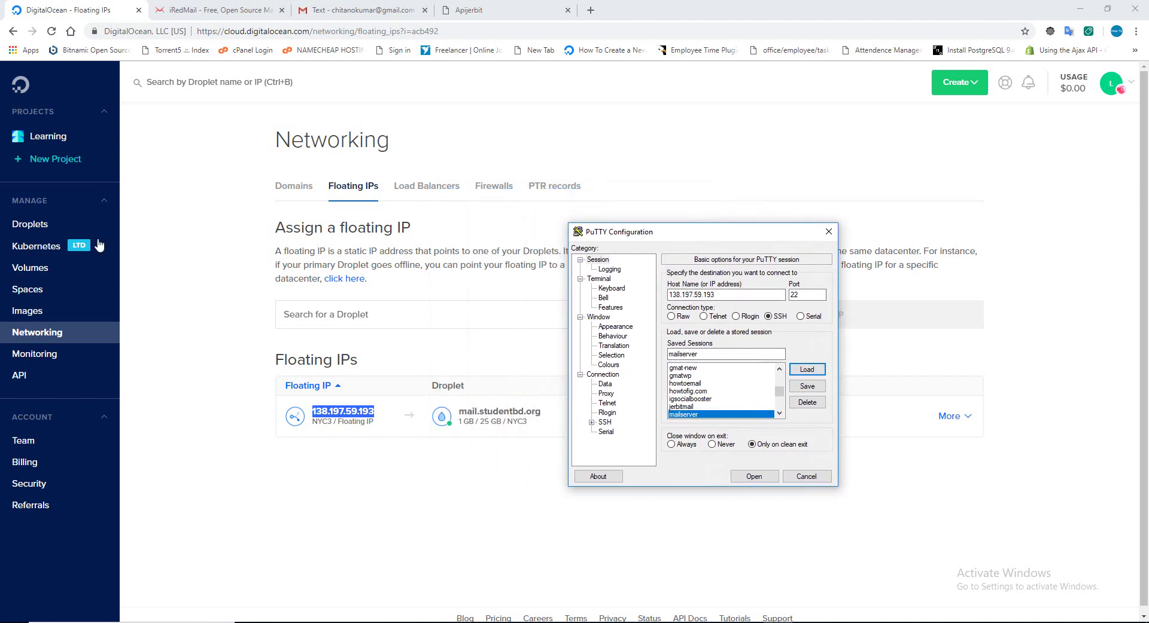
click(37, 224)
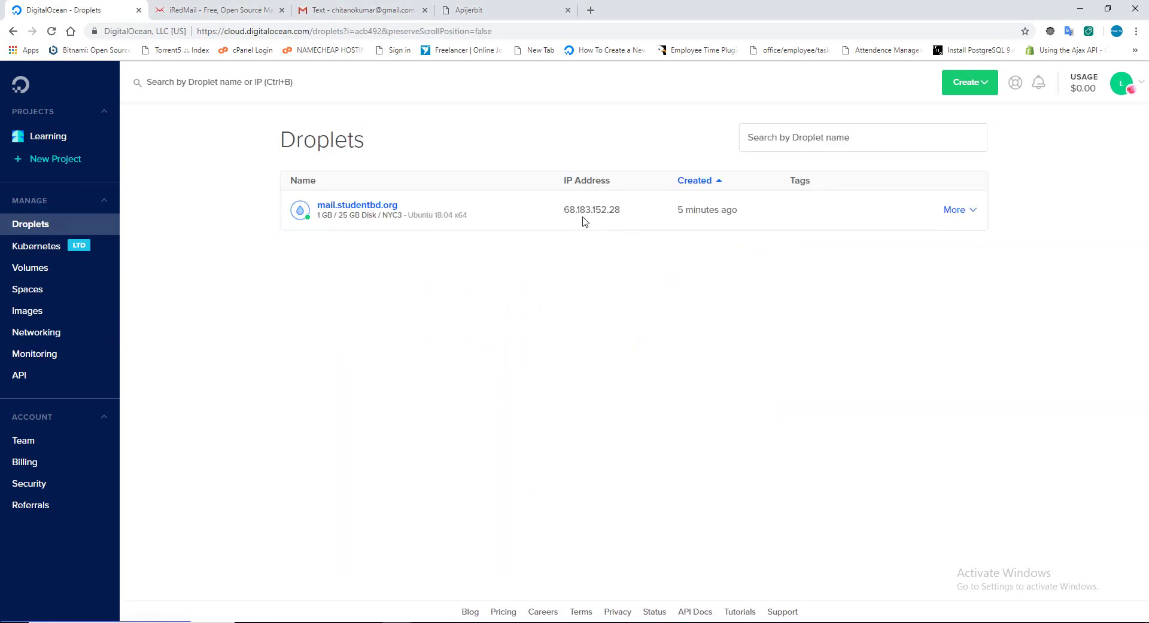
mouse_move(583, 220)
click(38, 337)
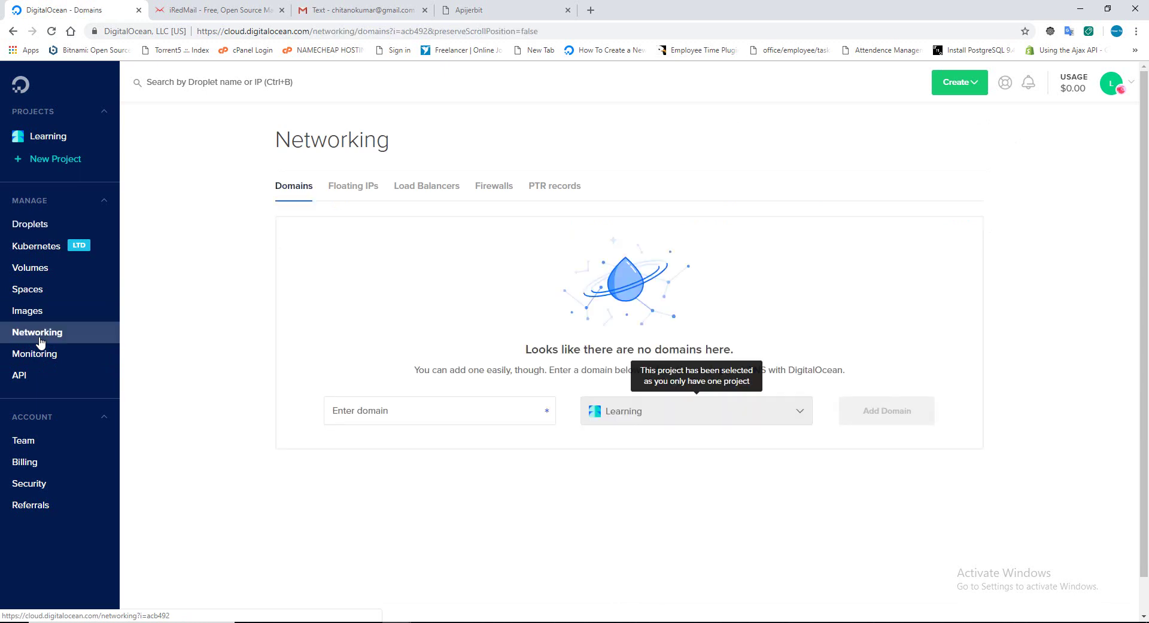
click(350, 183)
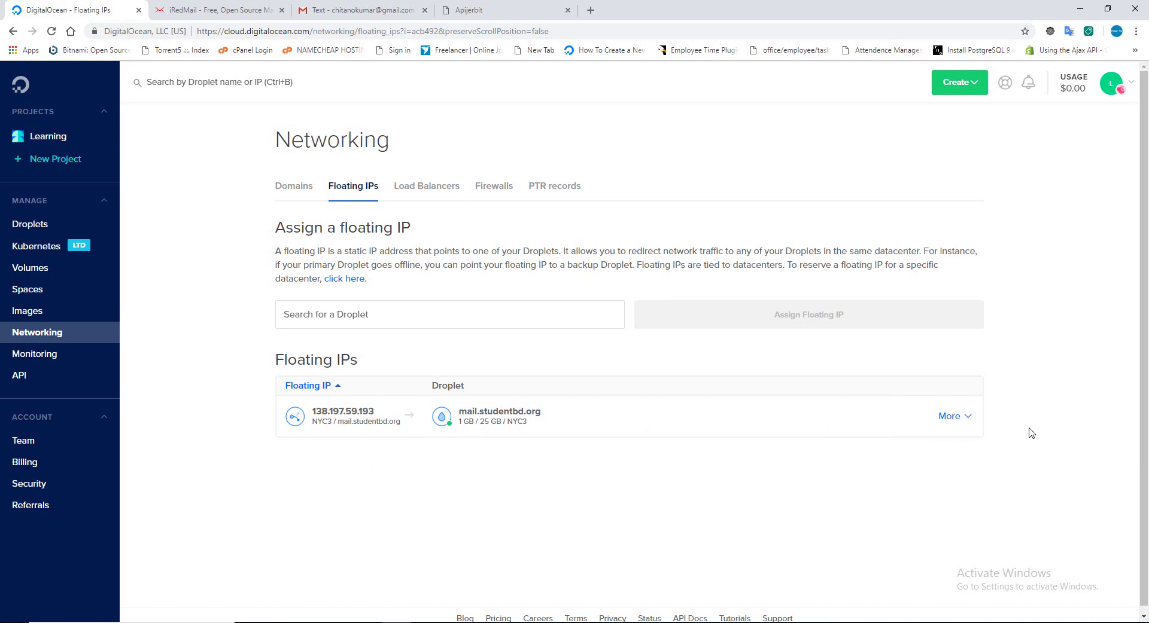
Check the floating IP's More actions and its assignment to mail.studentbd.org.
click(965, 422)
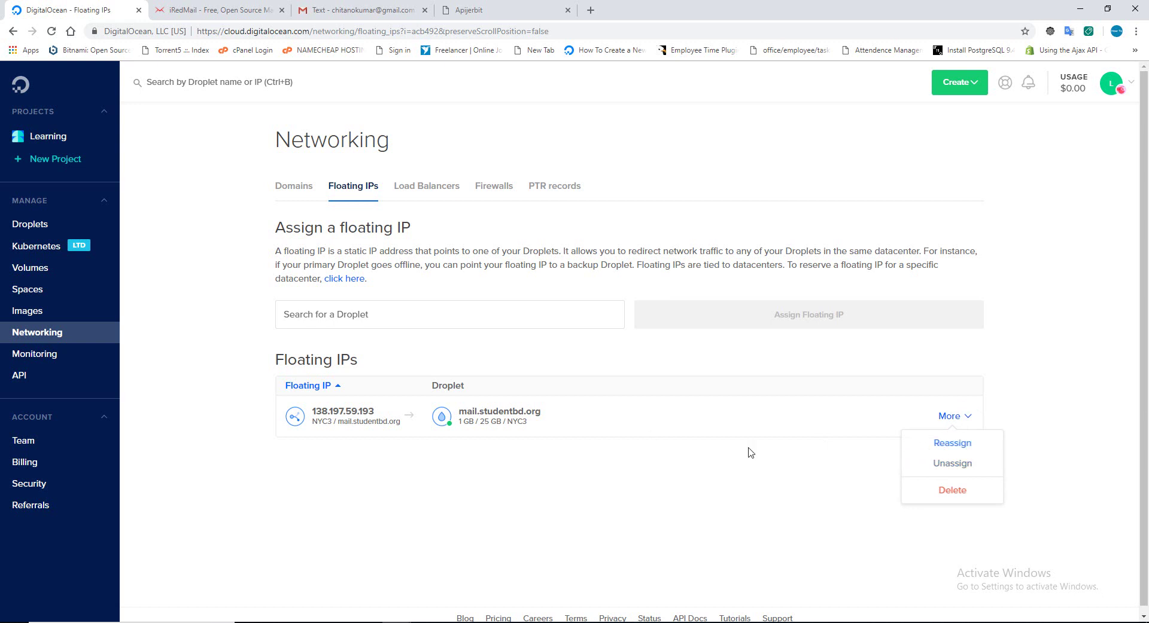
click(612, 449)
click(507, 424)
drag(507, 424, 516, 465)
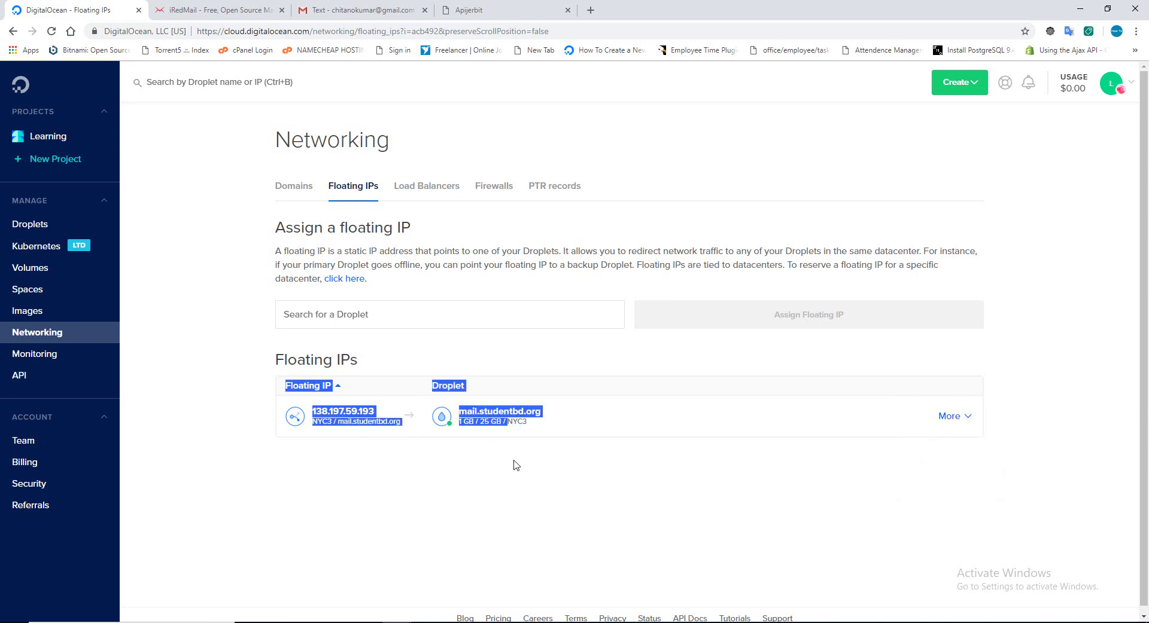
click(514, 469)
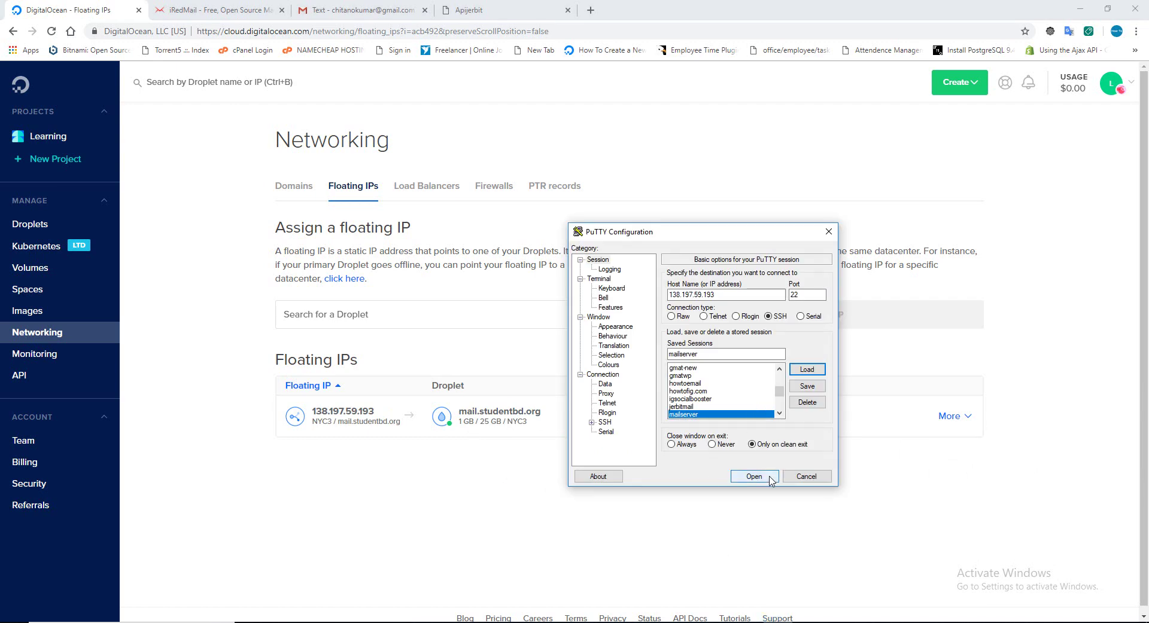
Retry the SSH login to 138.197.59.193 and close PuTTY after the key refusal, then view Networking Firewalls.
click(770, 478)
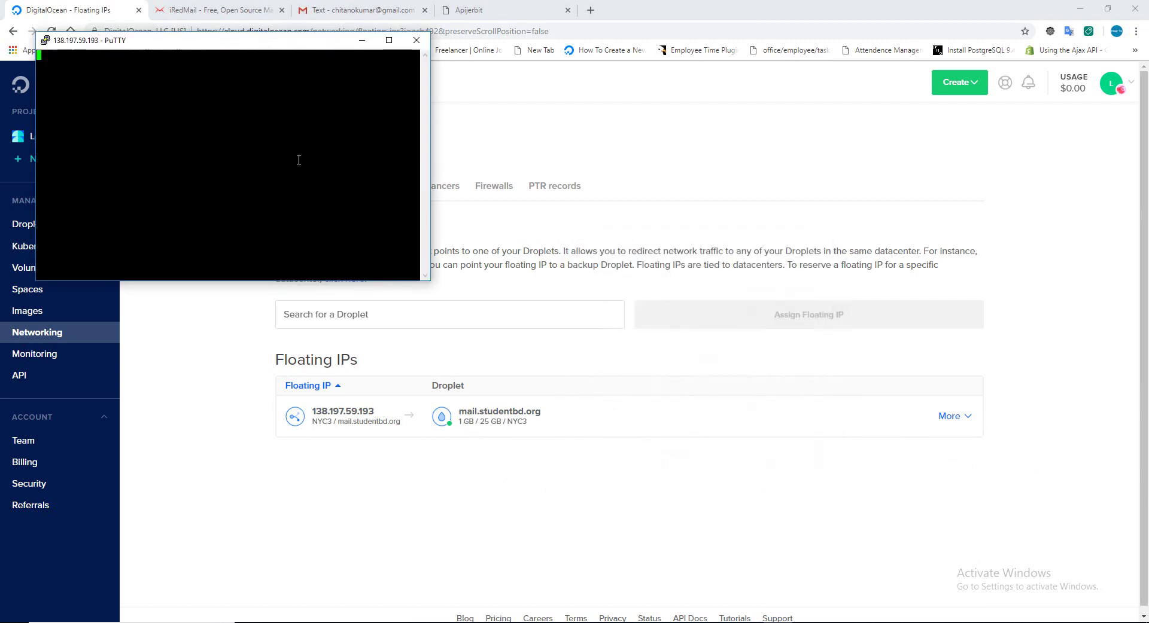
text(chitano)
key(Return)
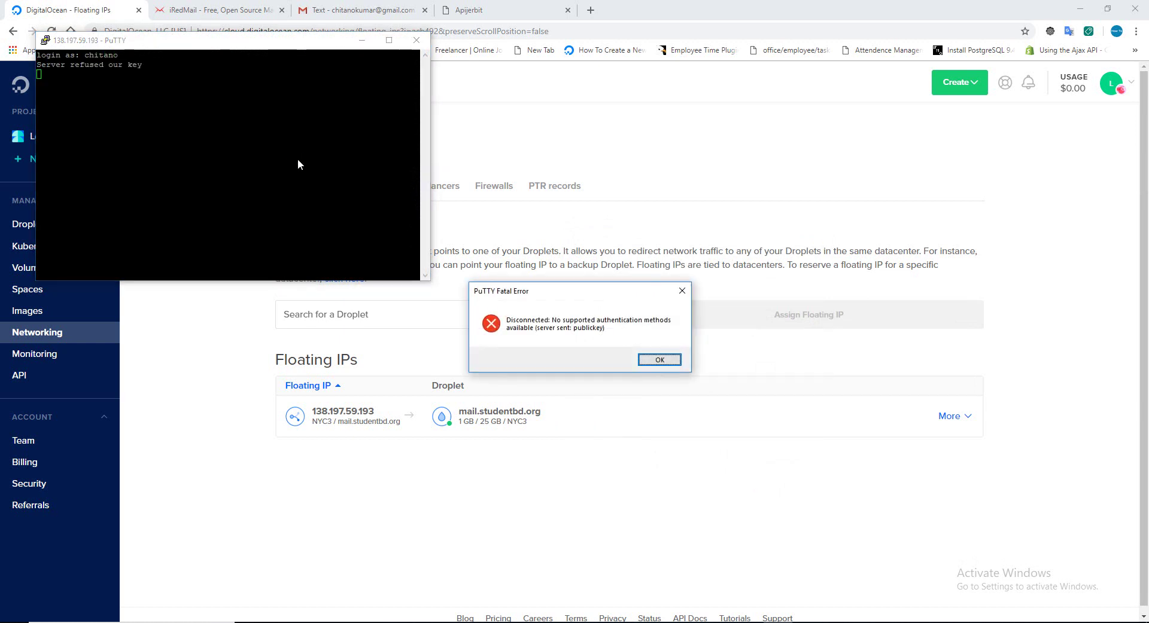
click(672, 289)
click(623, 549)
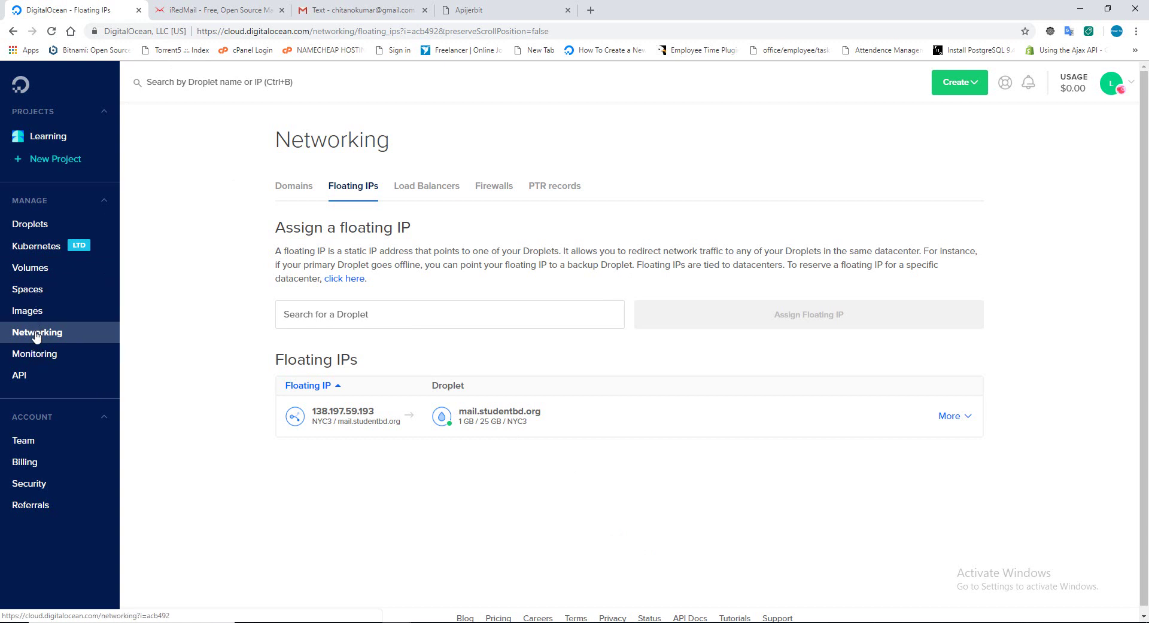
click(492, 186)
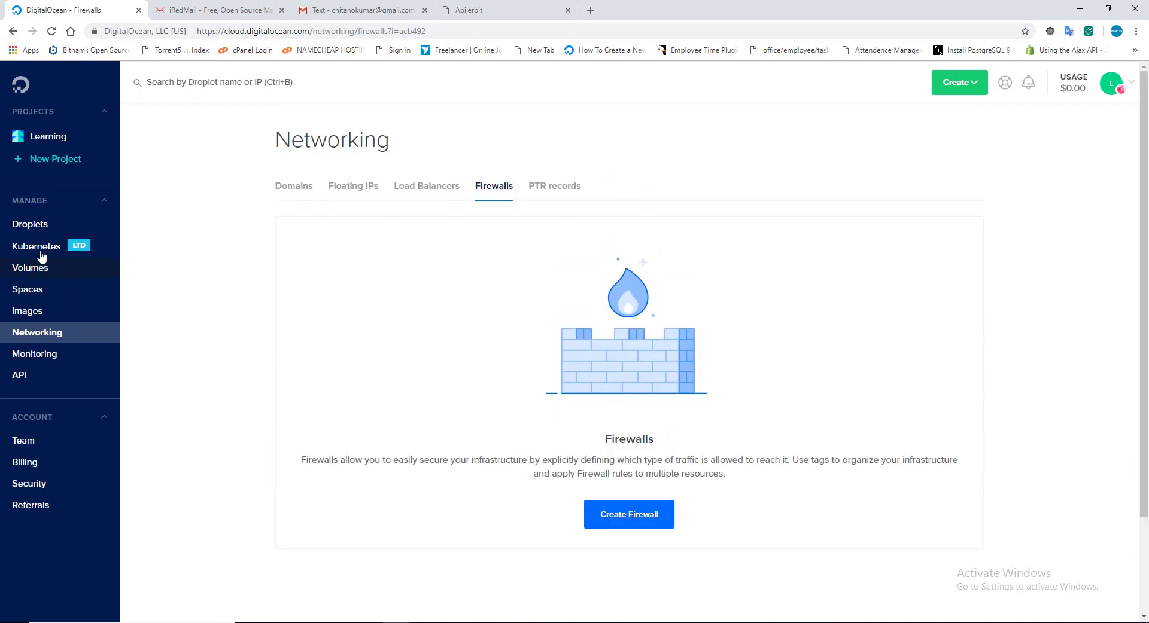
Copy the droplet IP 68.183.152.28 into the mailserver session's host name and save the session.
click(35, 225)
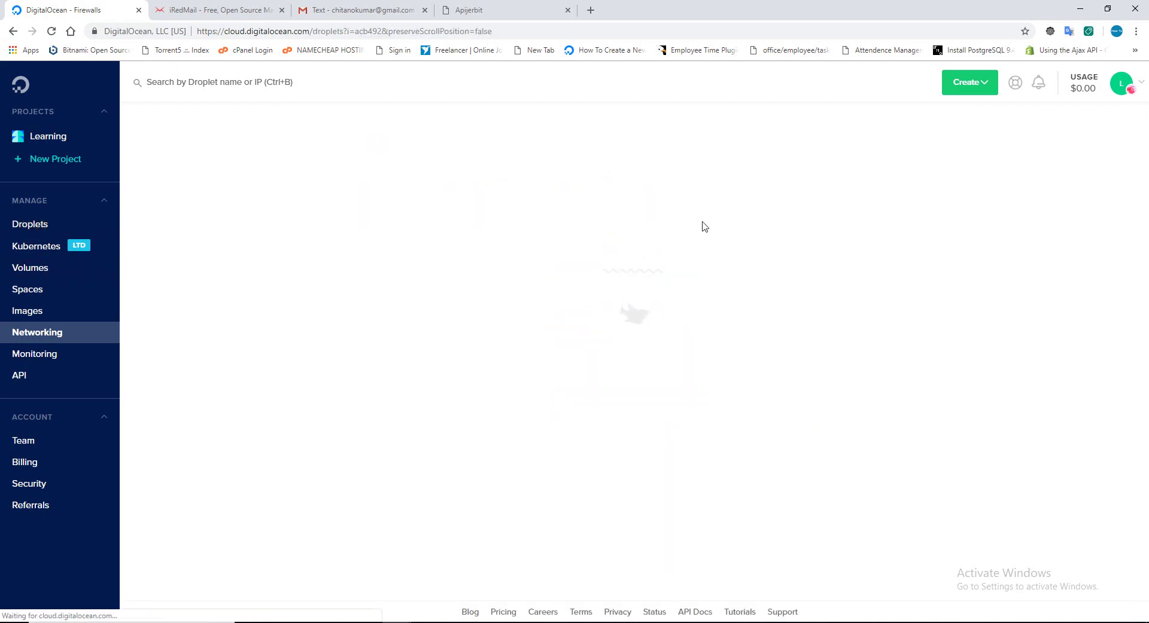
click(638, 213)
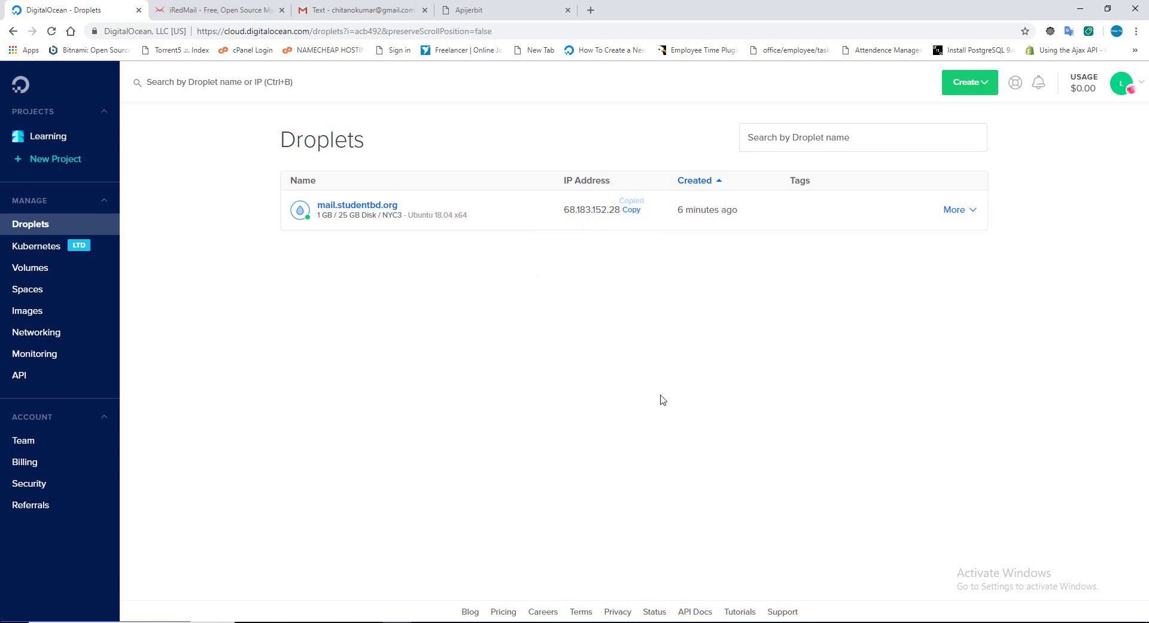
key(alt+Tab)
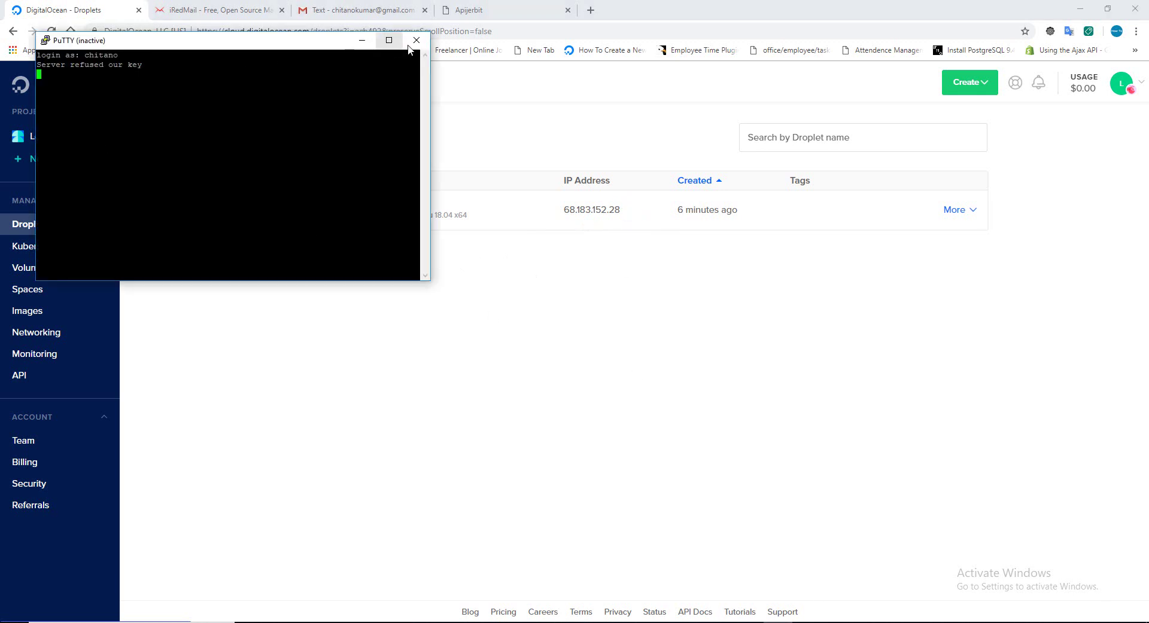
click(416, 40)
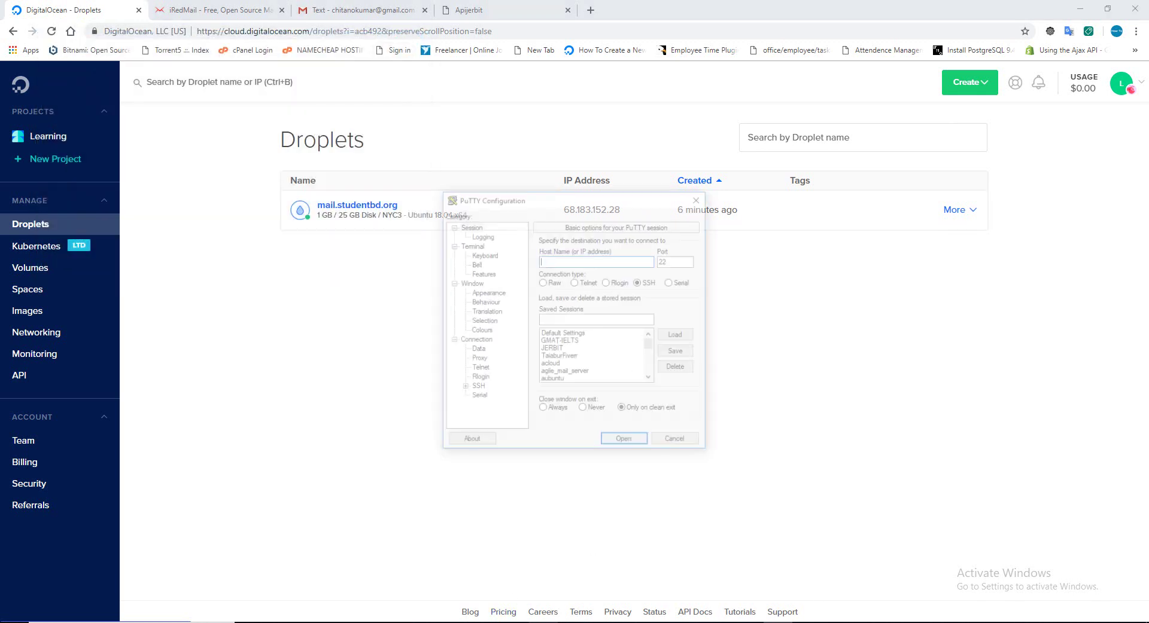
click(578, 358)
key(m)
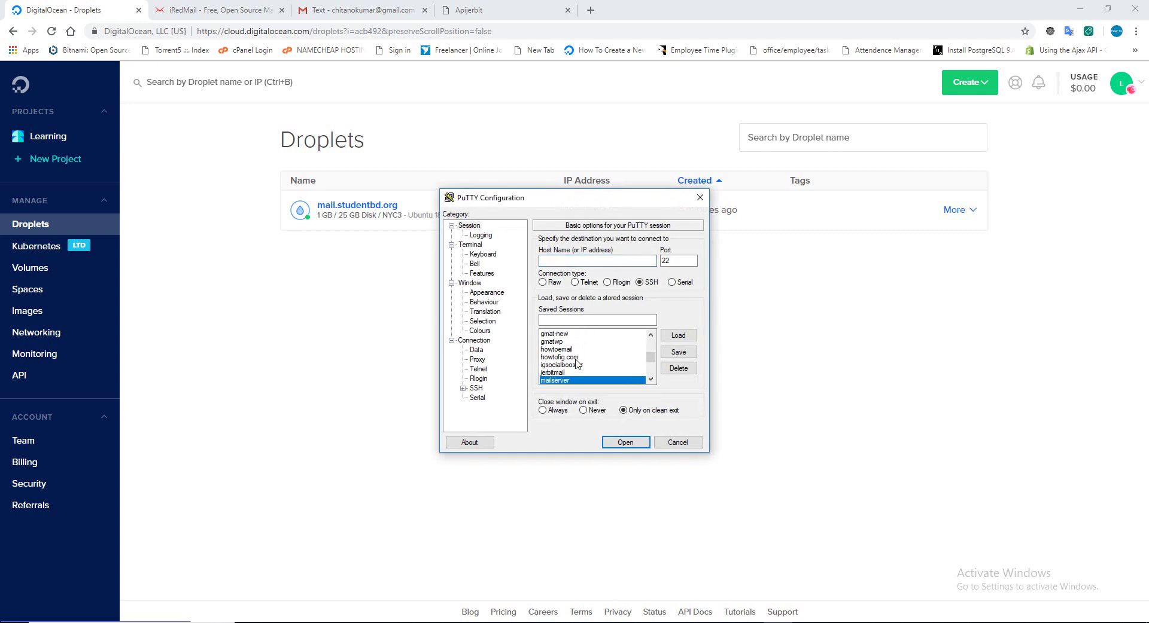
click(677, 336)
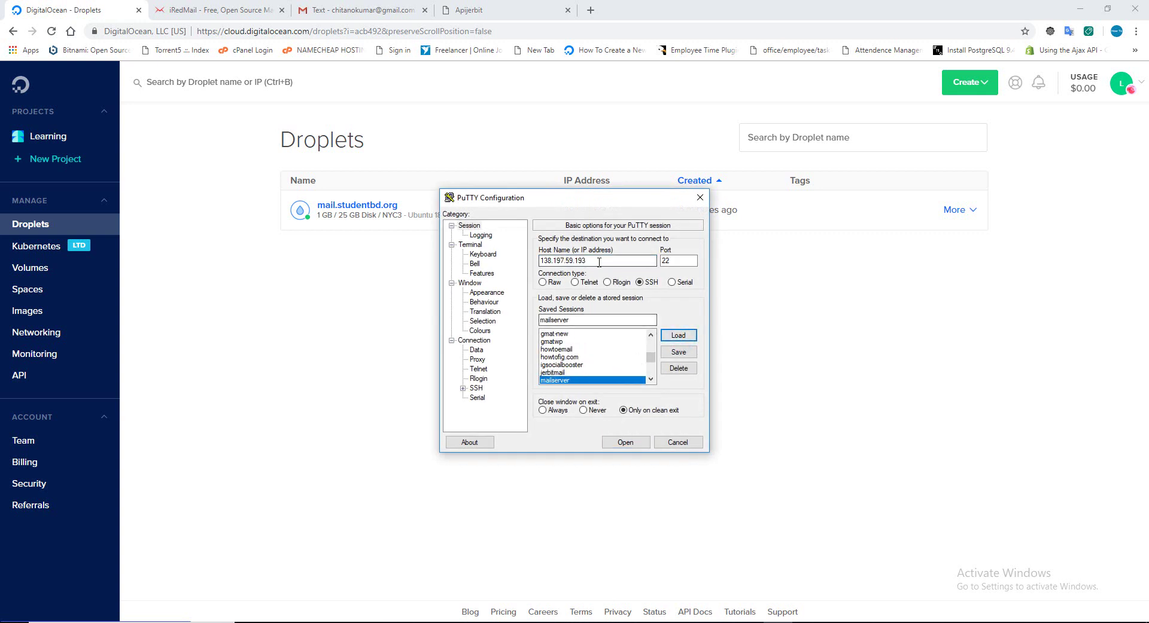
text(68.183.152.28)
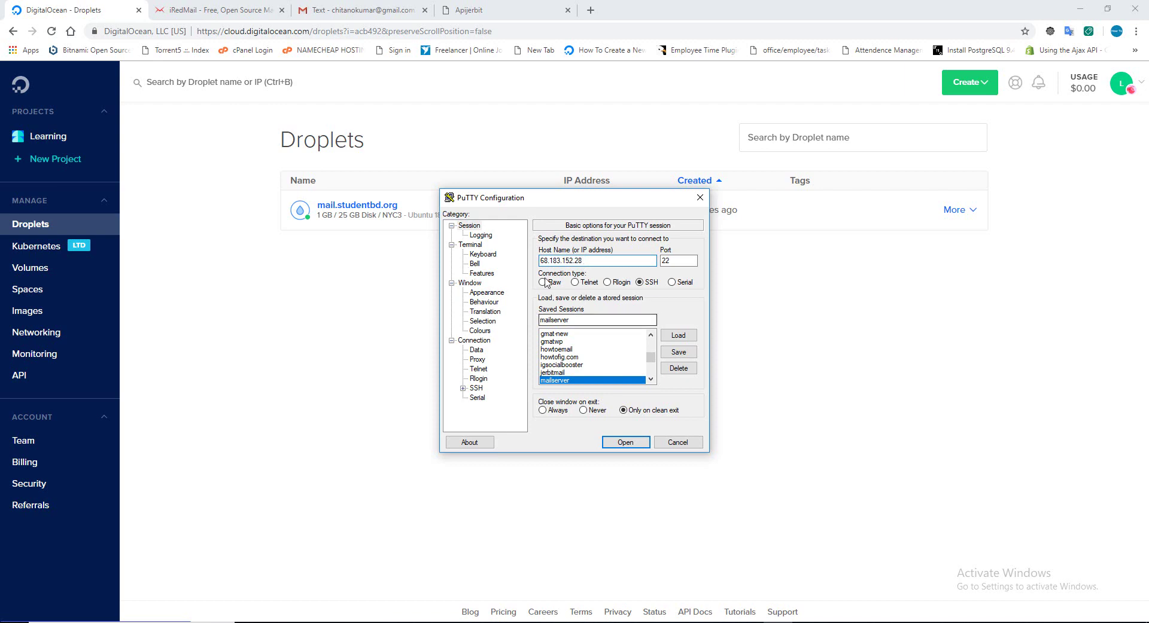
click(692, 357)
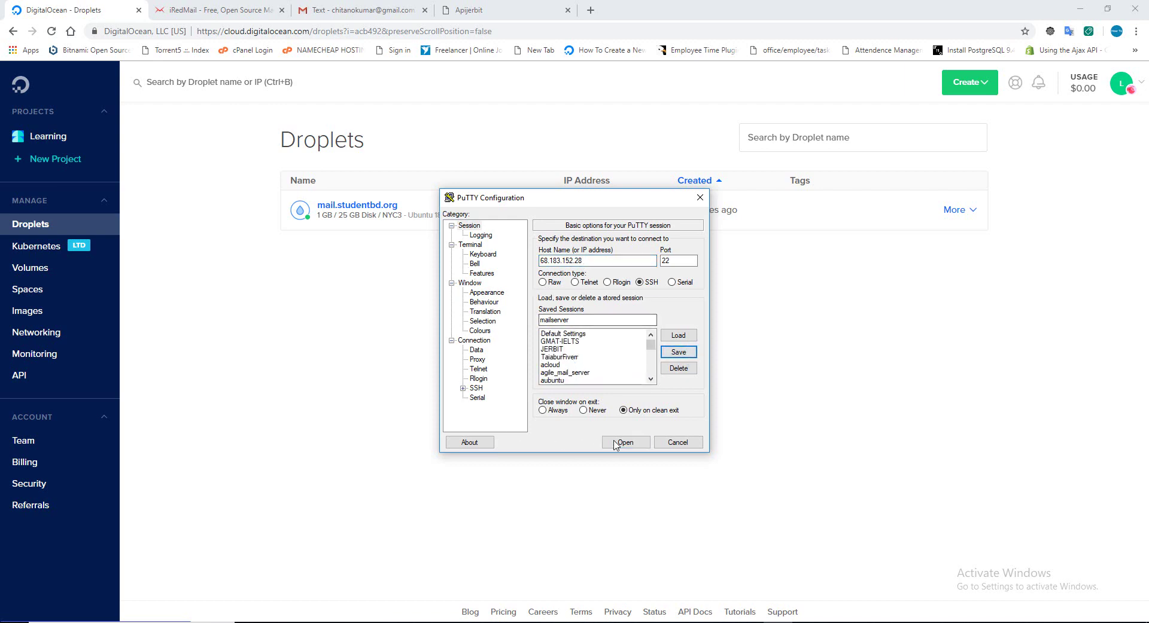
Connect to 68.183.152.28, trust its host key, enter the username, and dismiss the refusal error.
click(625, 442)
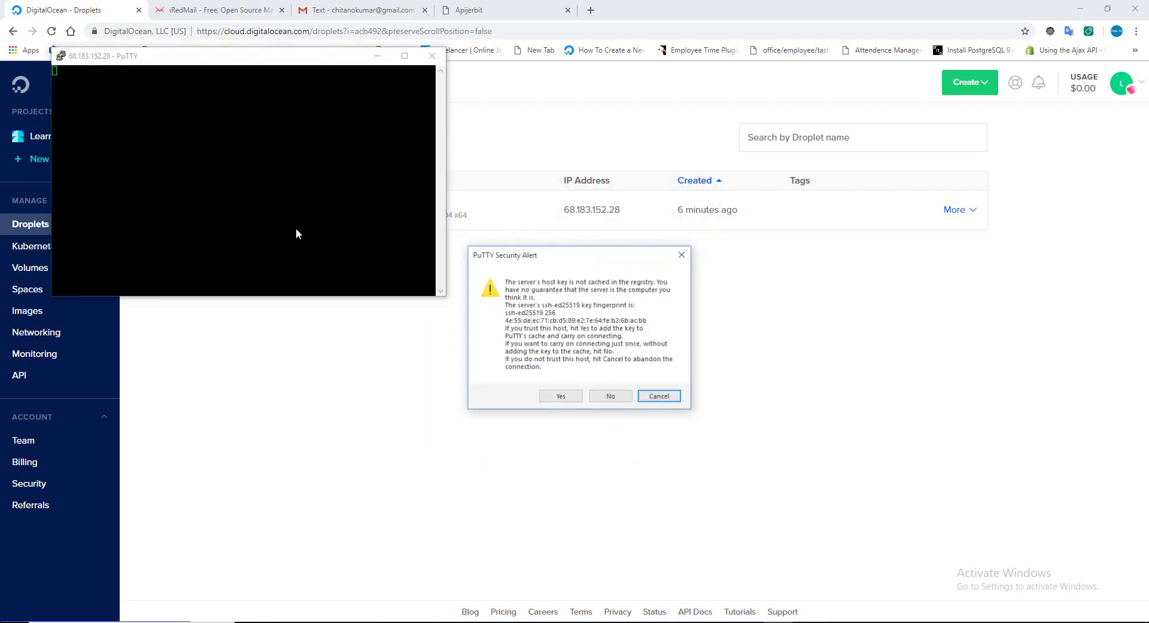
click(560, 397)
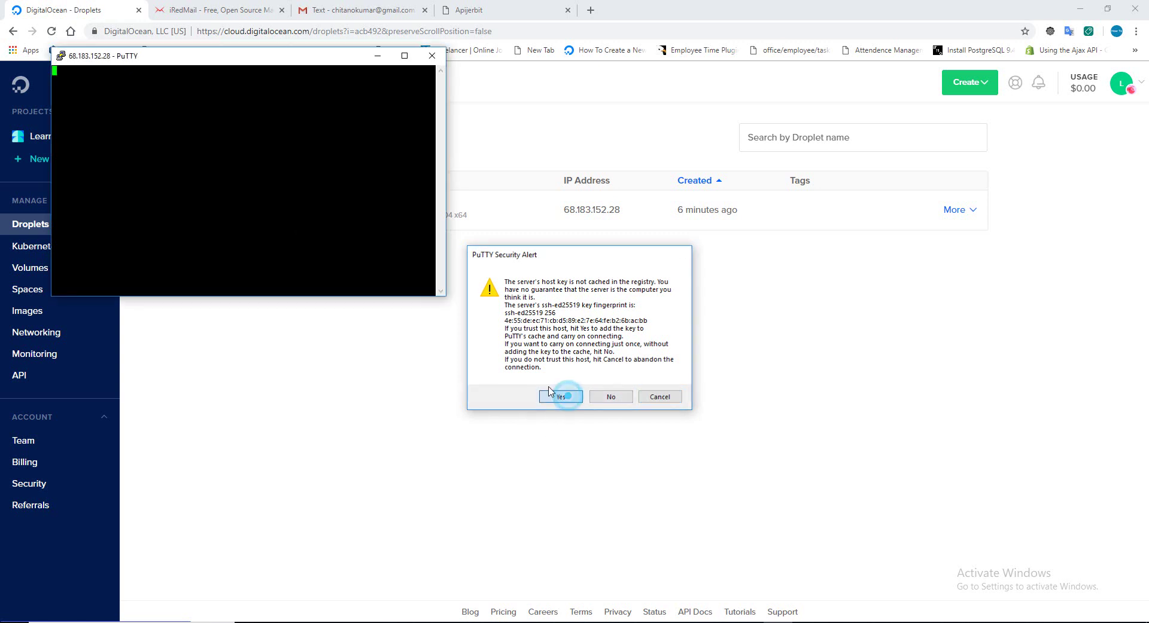
text(chitano)
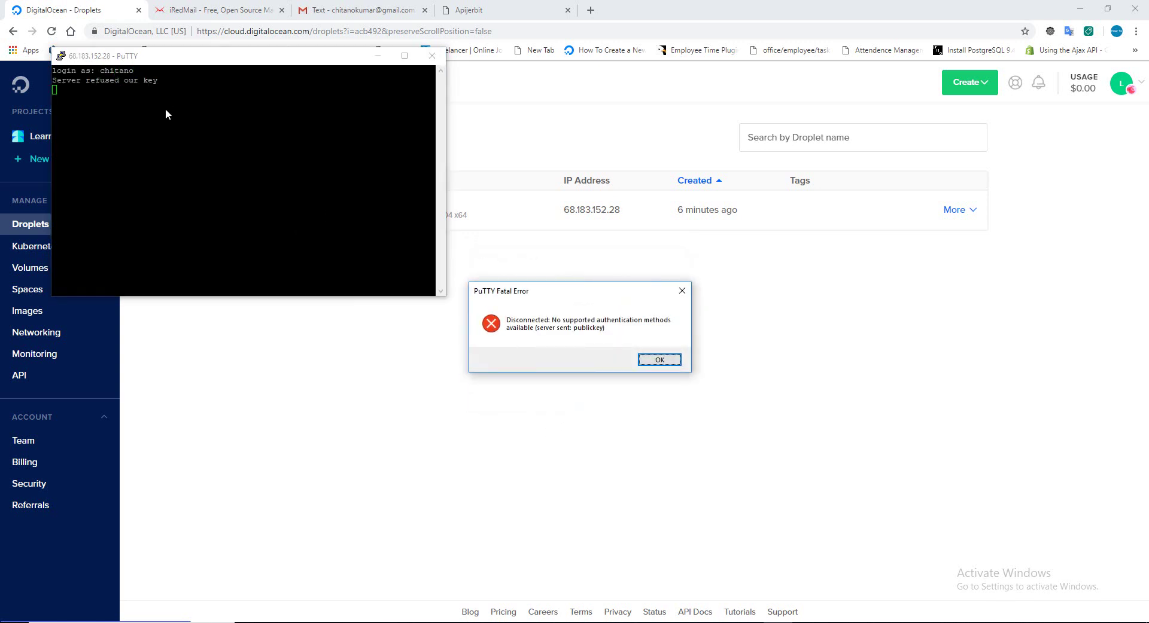
click(681, 291)
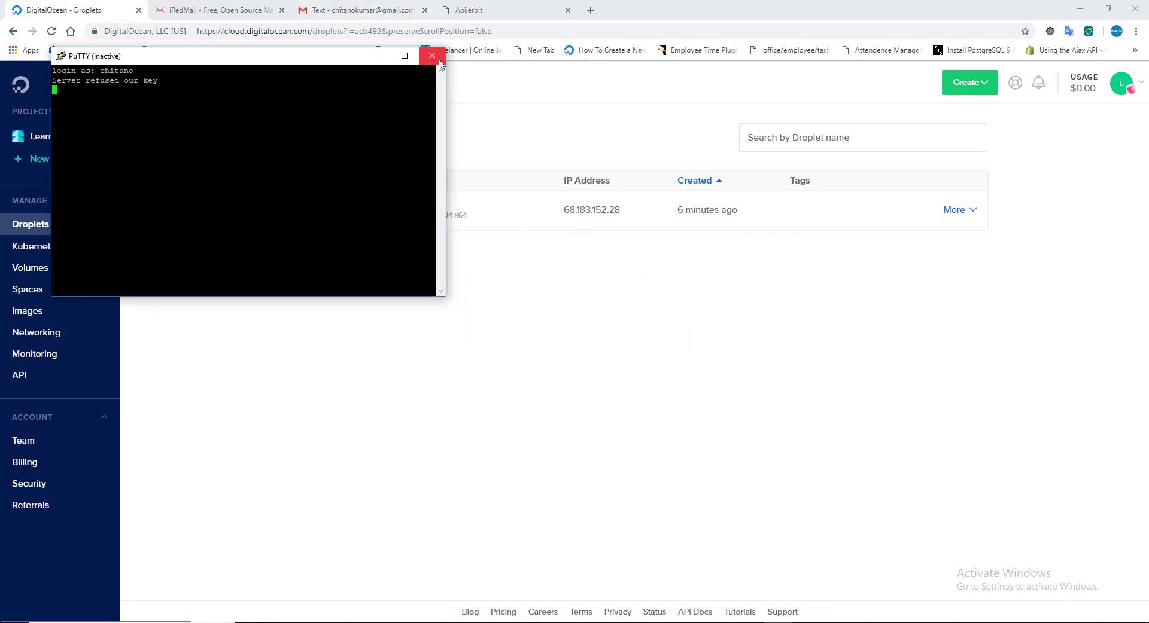